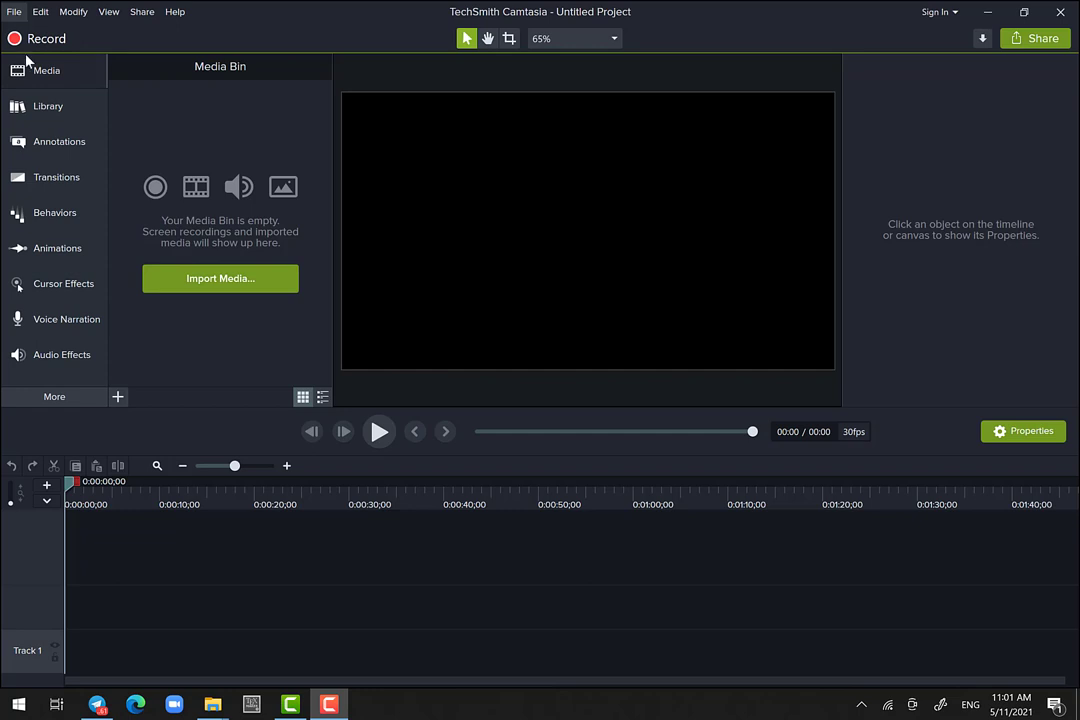
Step: Switch the sidebar to the Library to list the Camtasia 2019 asset folders
click(44, 108)
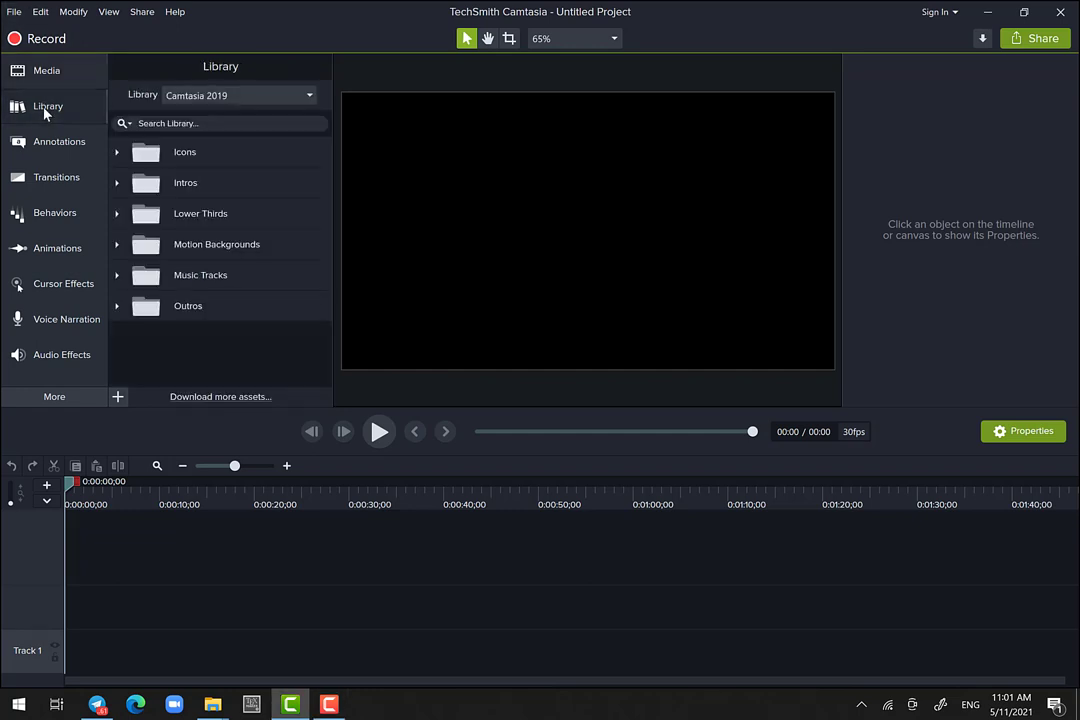
Step: Import the recording Rec 05-11-21_002 from Documents\Camtasia into the Media Bin
click(18, 12)
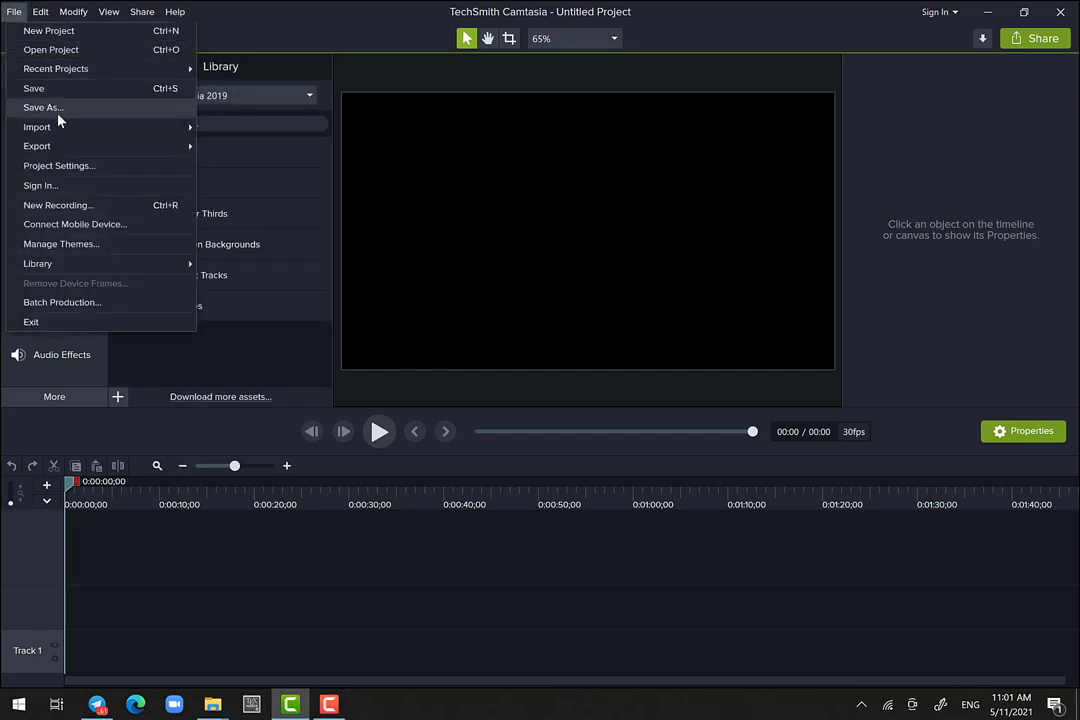
mouse_move(26, 128)
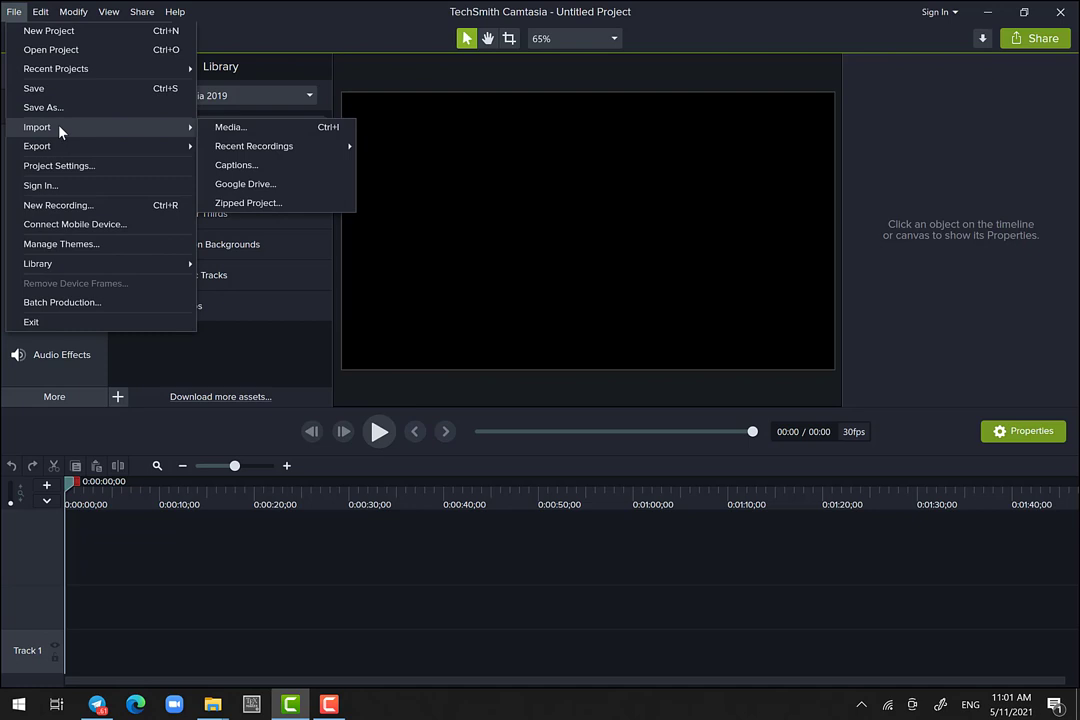
click(218, 130)
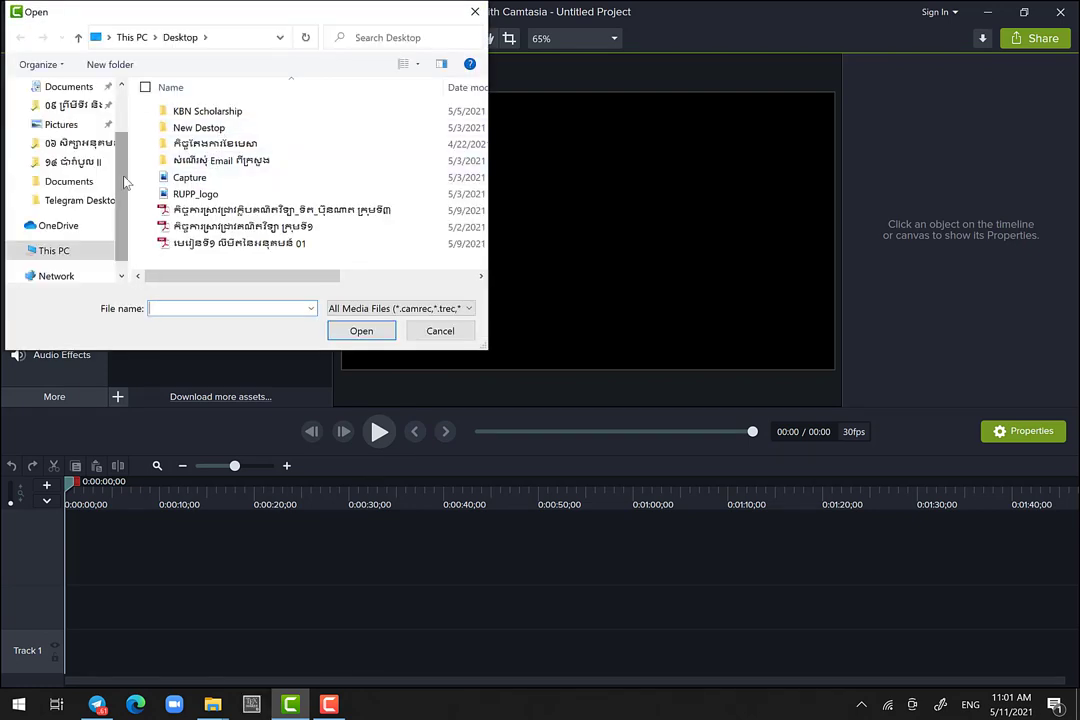
scroll(100, 145, up, 2)
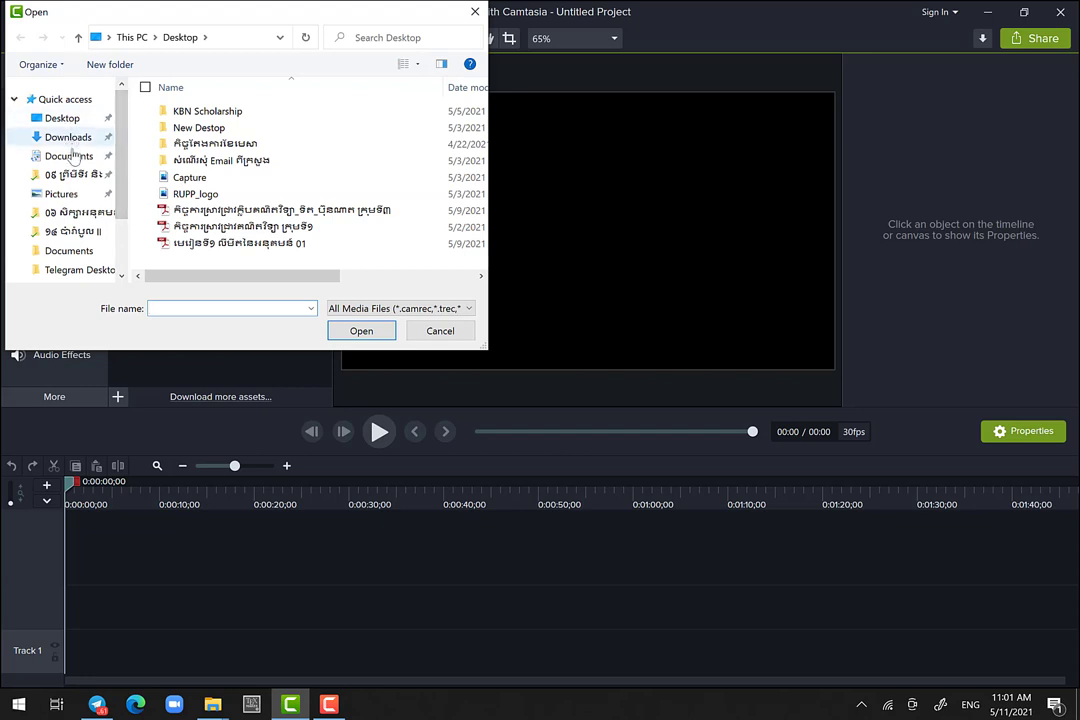
click(72, 155)
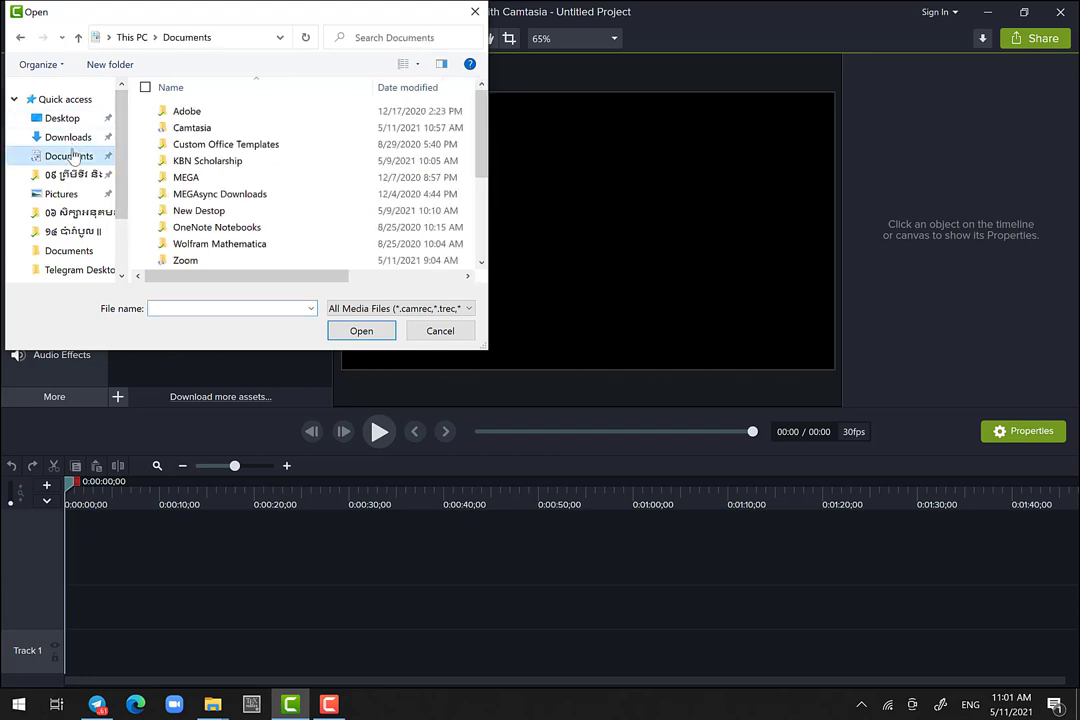
double_click(190, 127)
scroll(398, 165, down, 3)
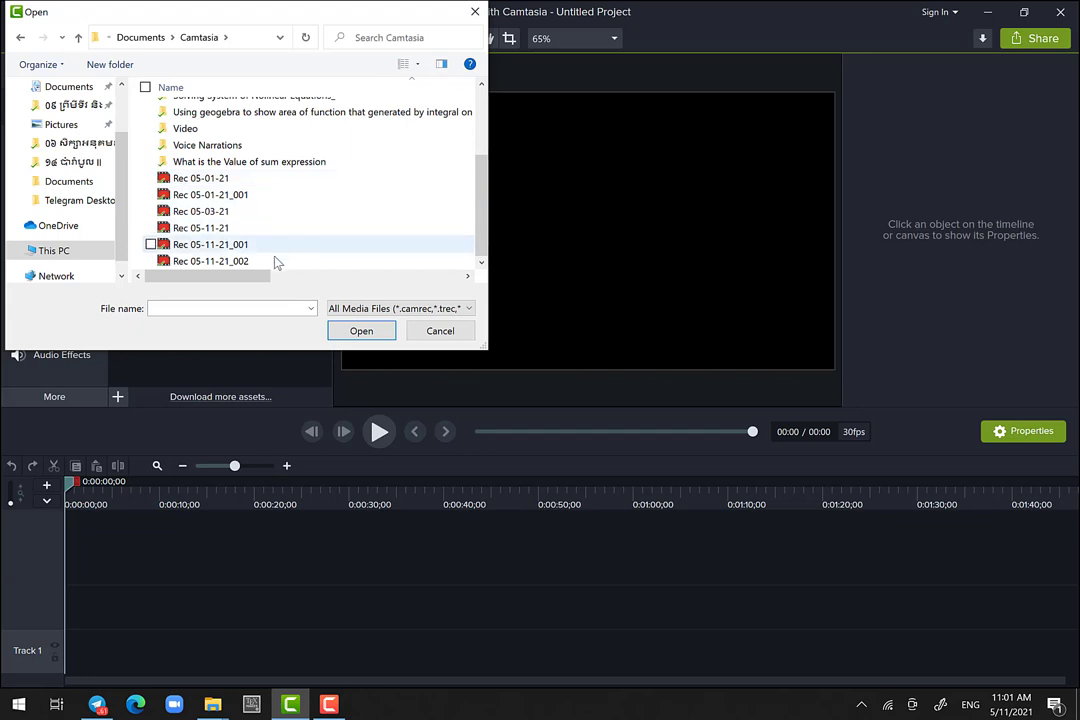
click(235, 265)
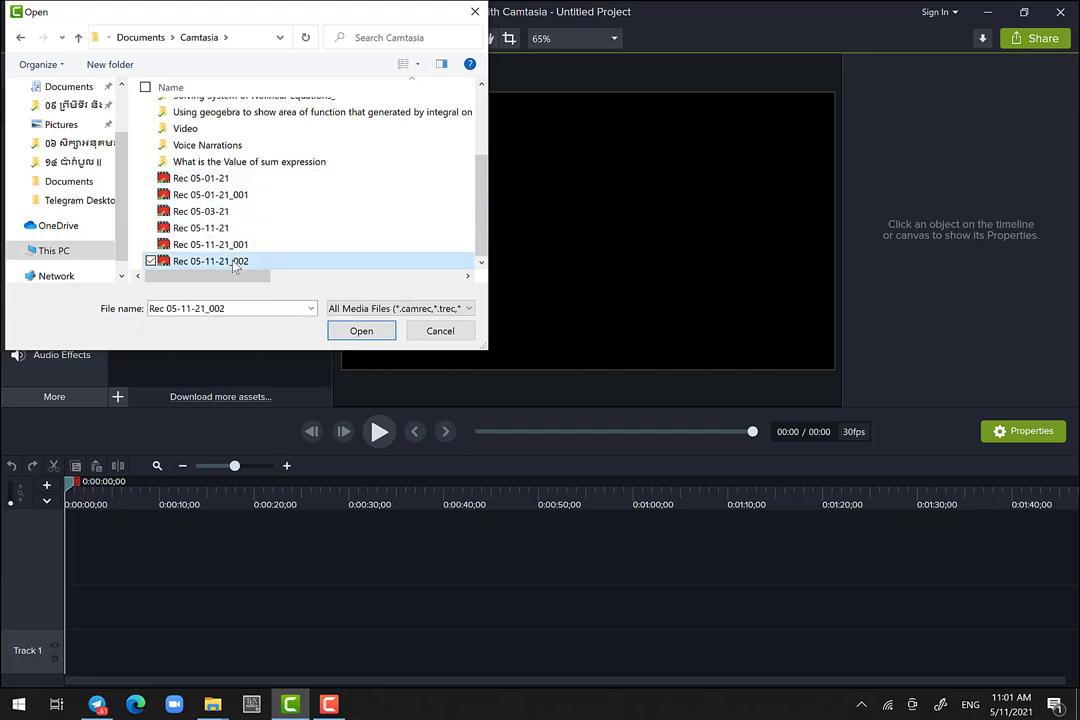
click(357, 330)
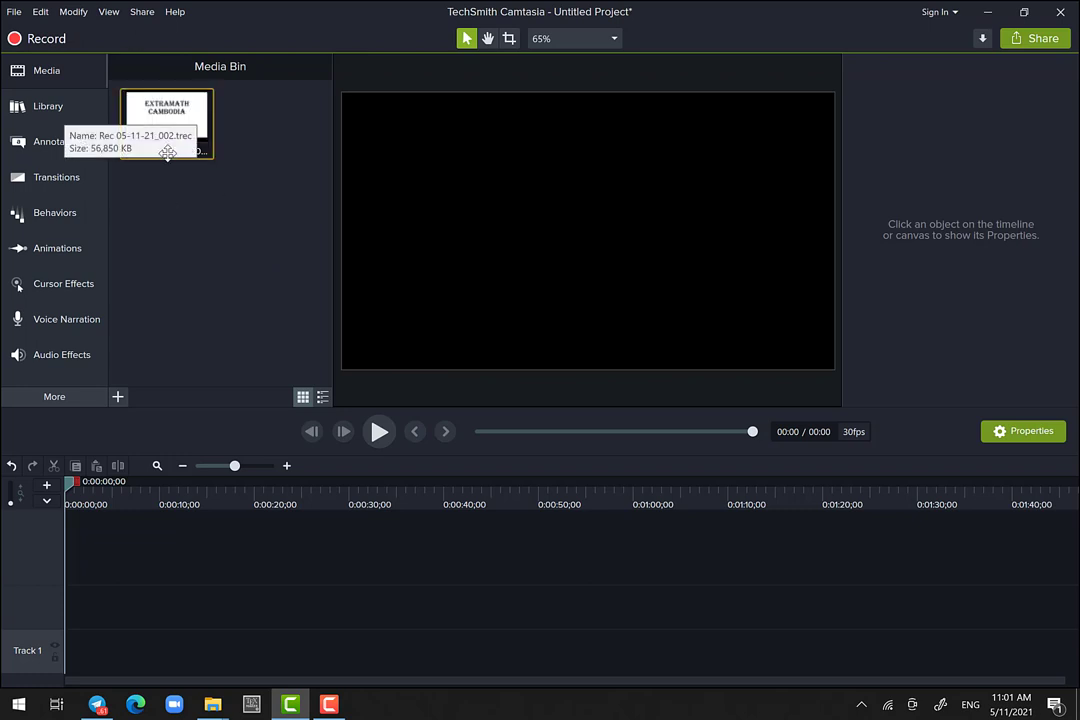
Step: Place Rec 05-11-21_002 on the timeline, zoom out, and move the playhead to 3:49
drag(169, 122, 47, 622)
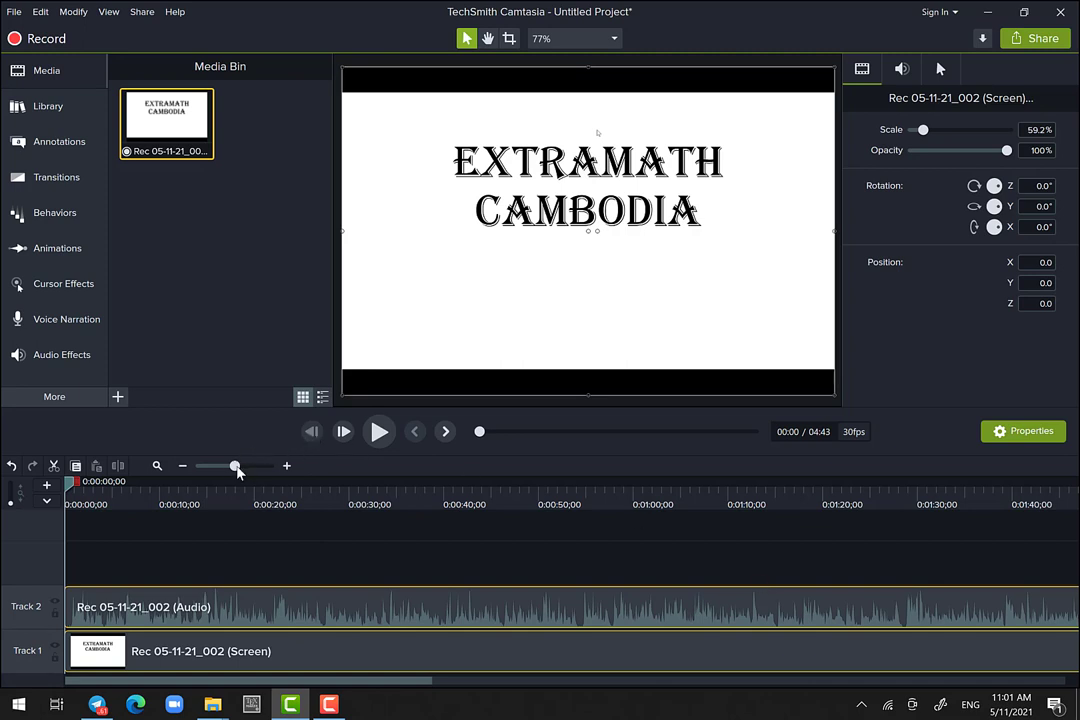
drag(237, 470, 226, 476)
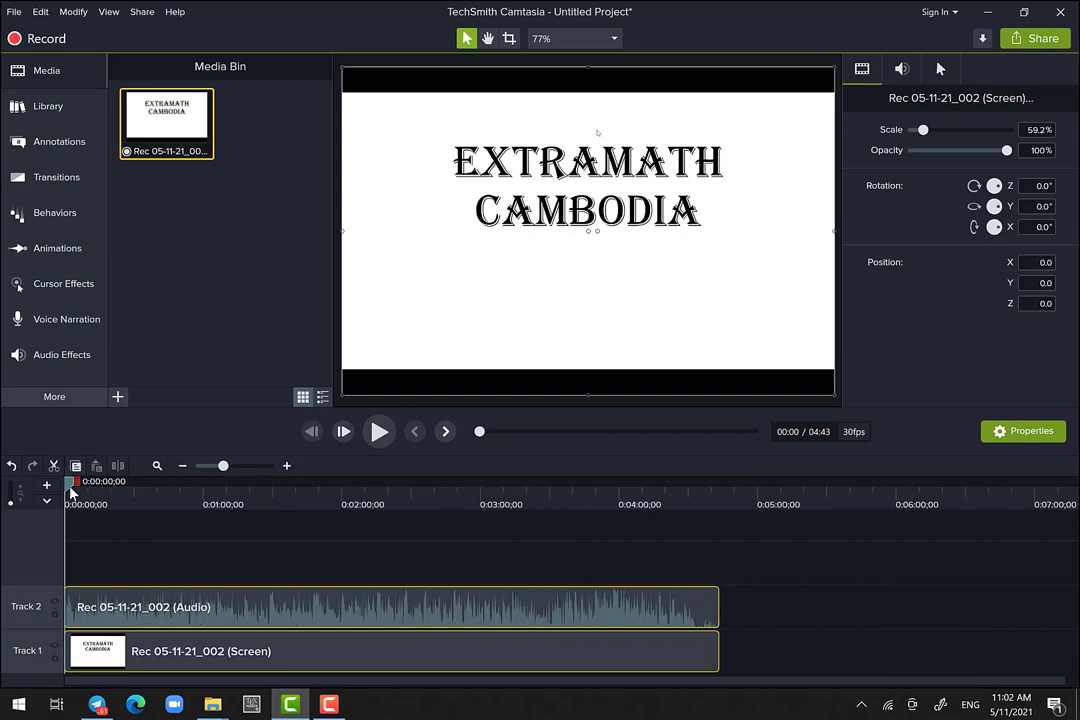
drag(70, 490, 600, 542)
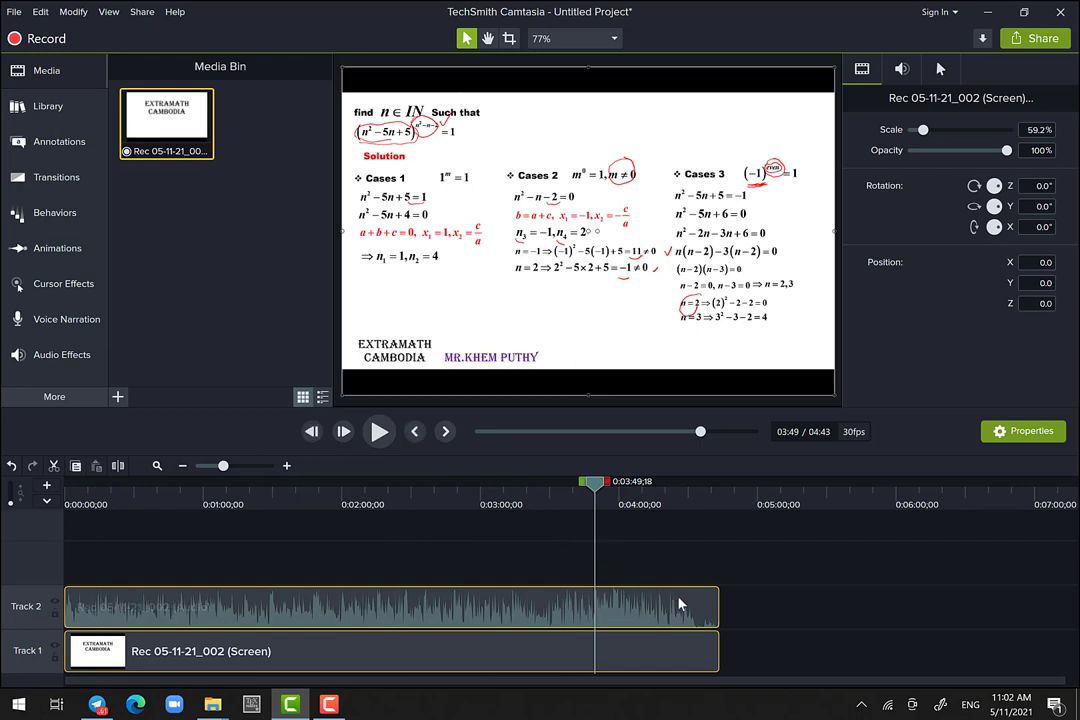
Step: Split both tracks at 3:49 and delete the tail pieces after it
click(118, 466)
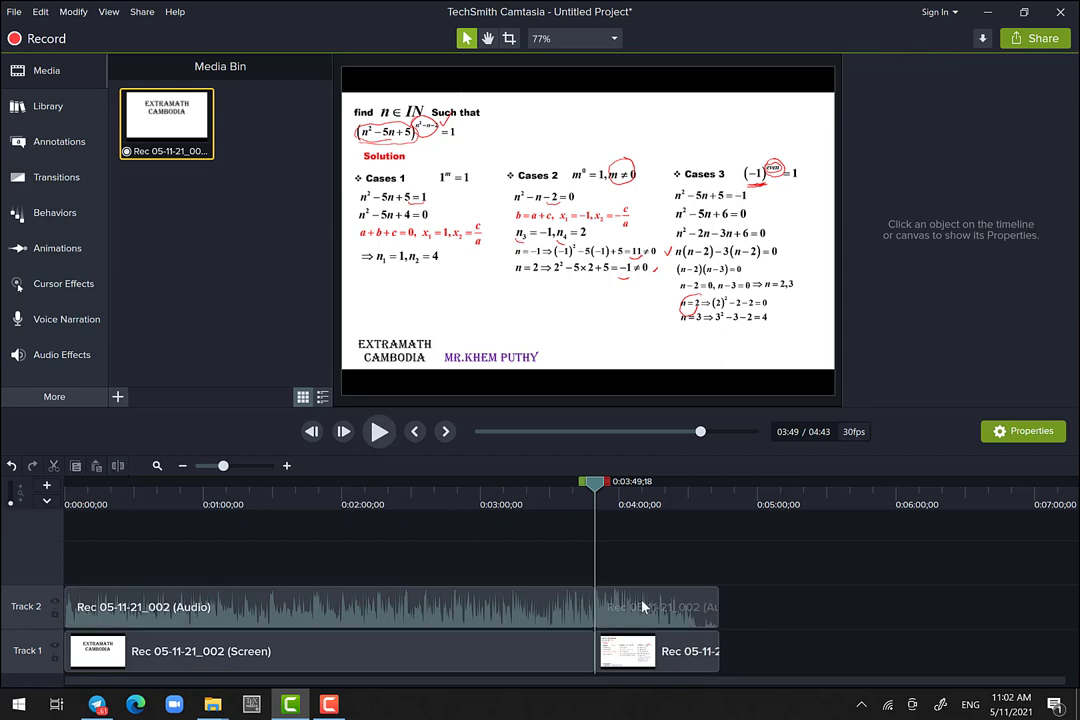
click(673, 624)
ctrl+click(677, 644)
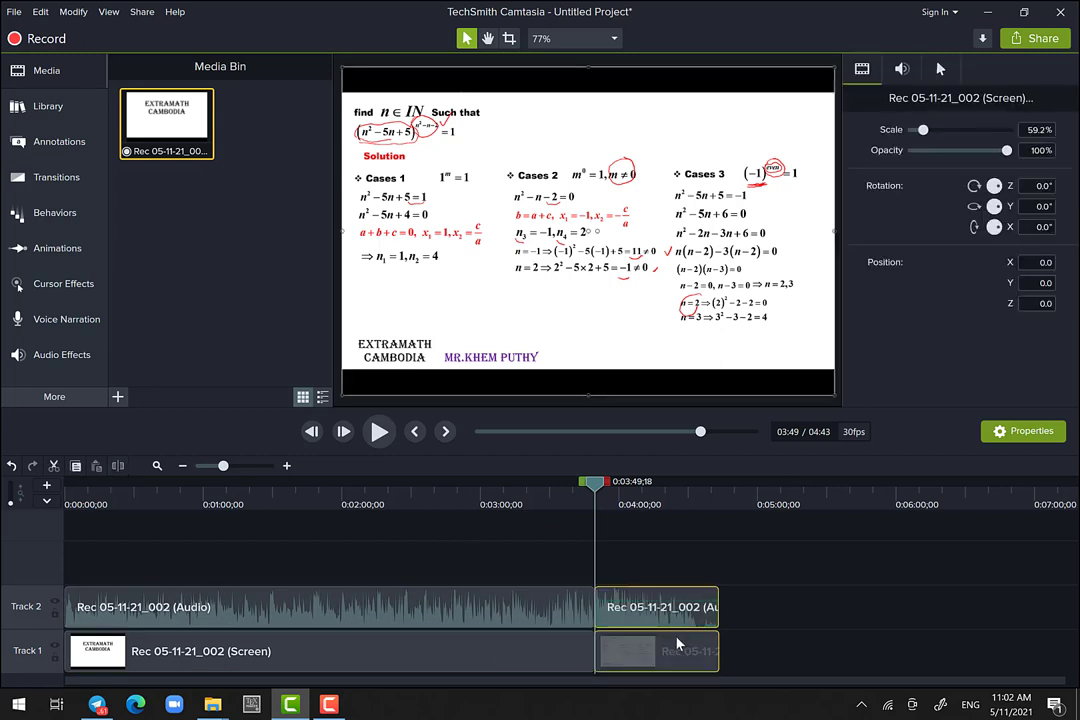
key(Delete)
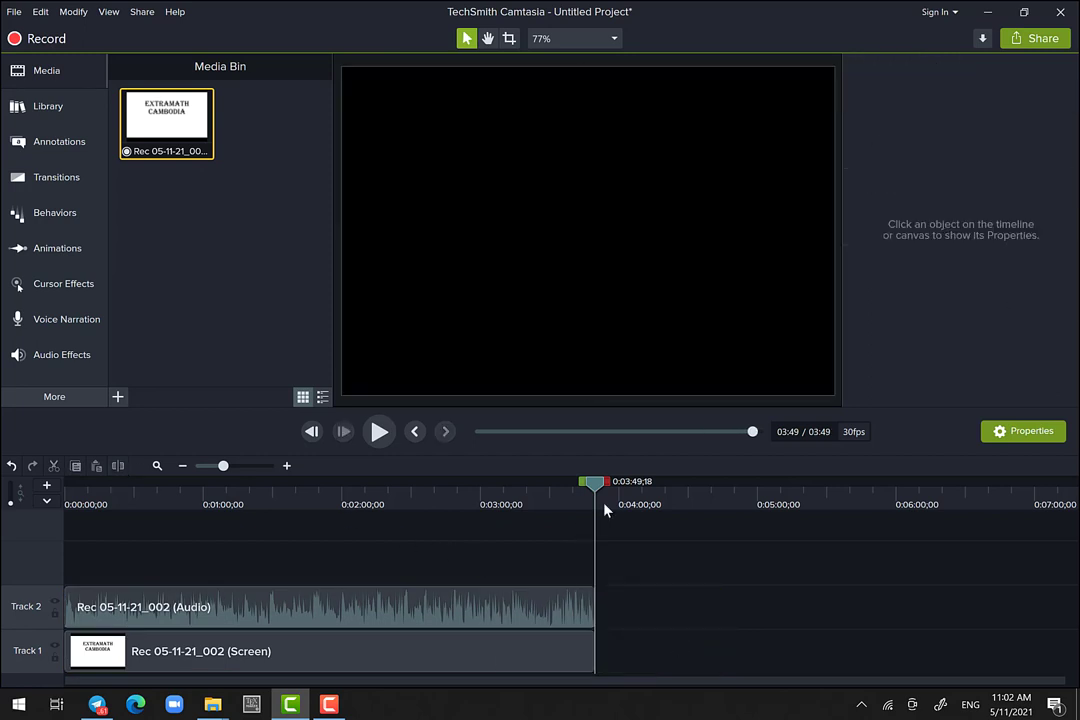
Step: Shift both recording clips about 8 seconds later, extending the project to 3:57
drag(596, 486, 268, 534)
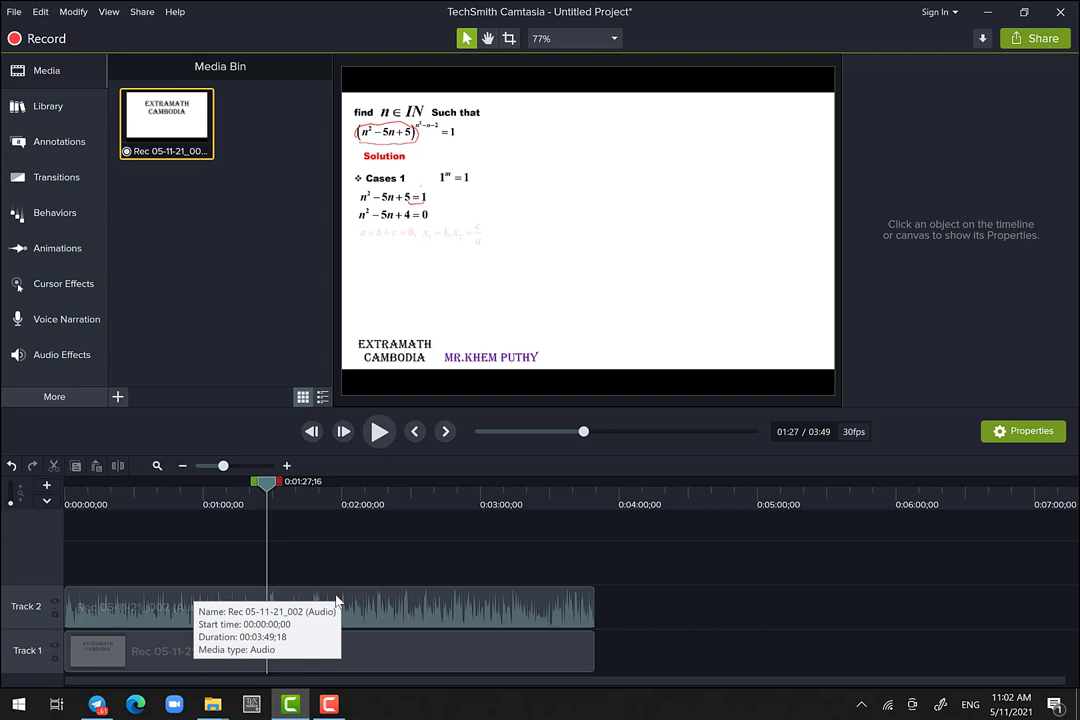
click(382, 618)
ctrl+click(375, 654)
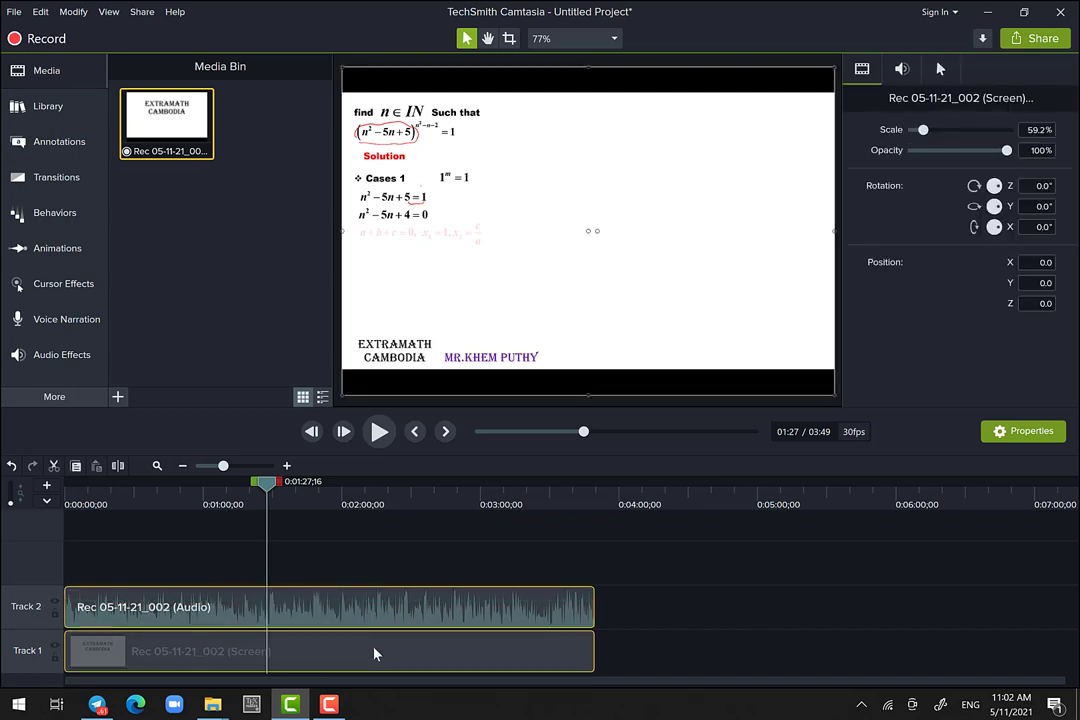
drag(375, 654, 393, 659)
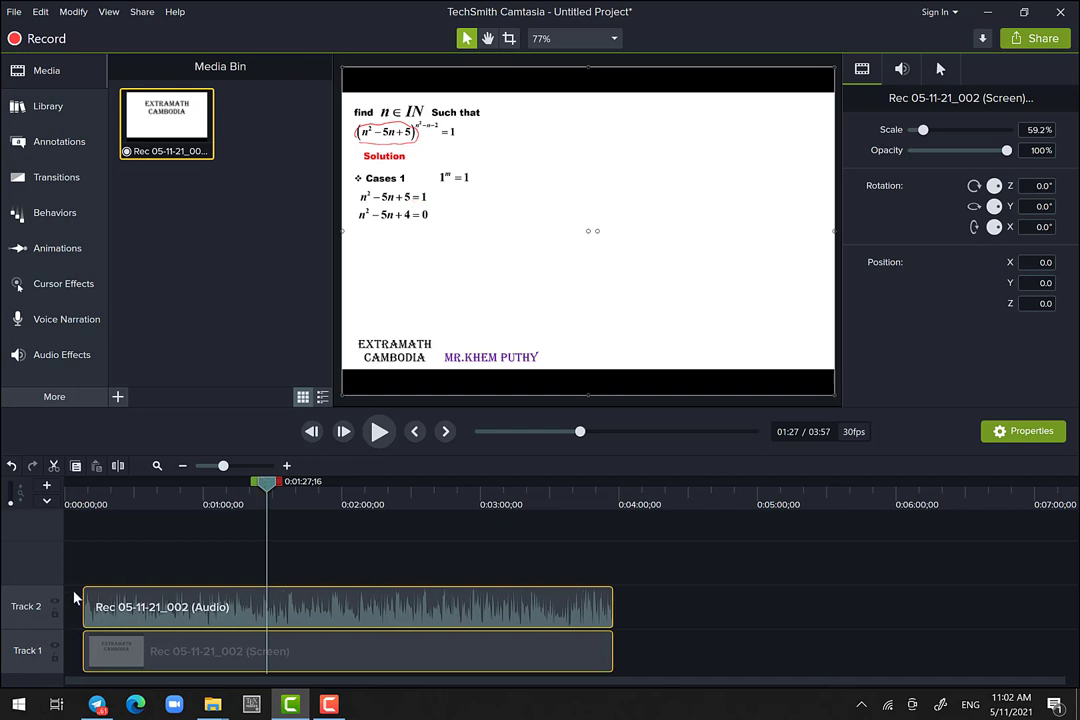
drag(203, 505, 97, 506)
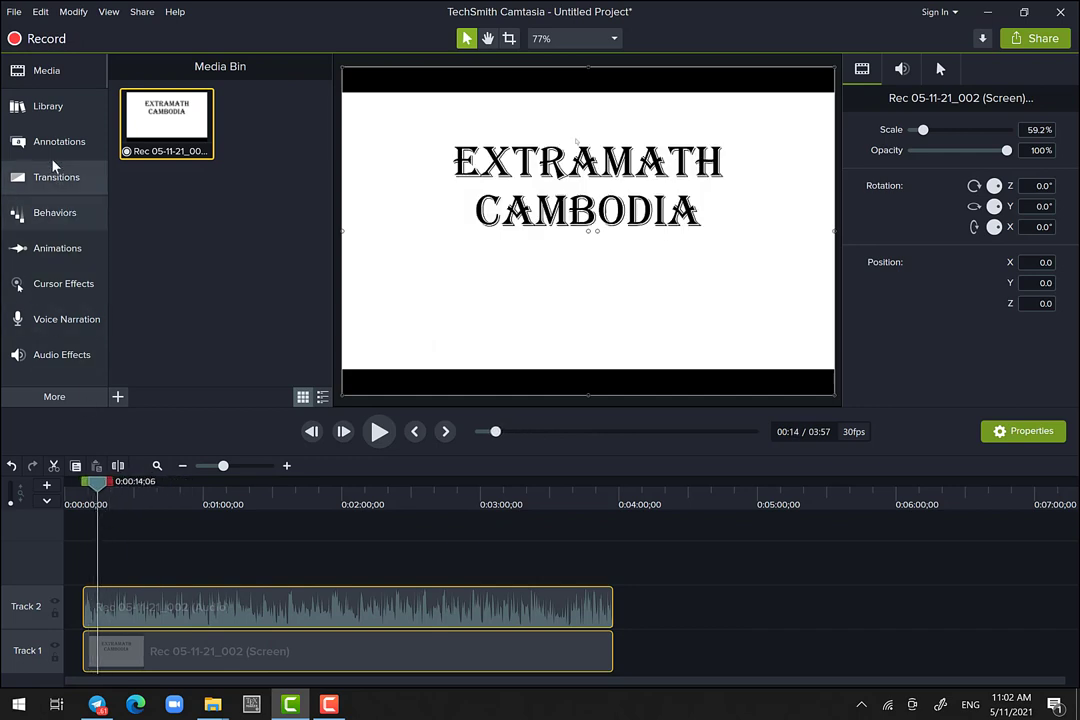
Step: Add the linewipe intro from the Library's Intros folder at the timeline start on Track 3
click(50, 110)
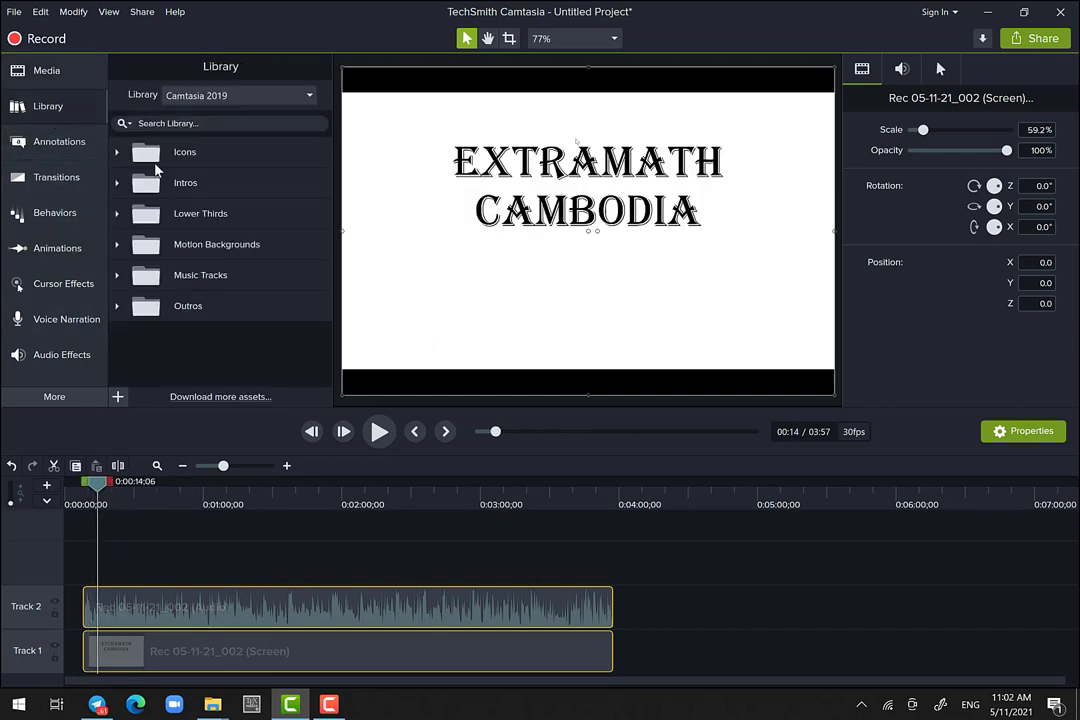
double_click(176, 183)
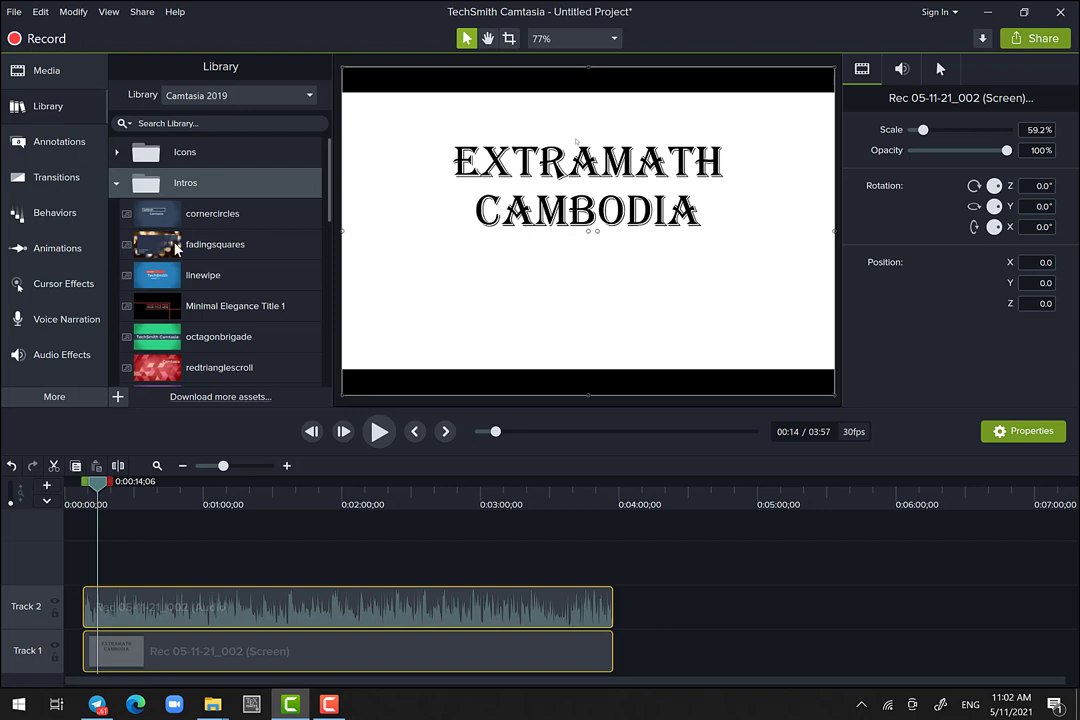
scroll(175, 253, down, 1)
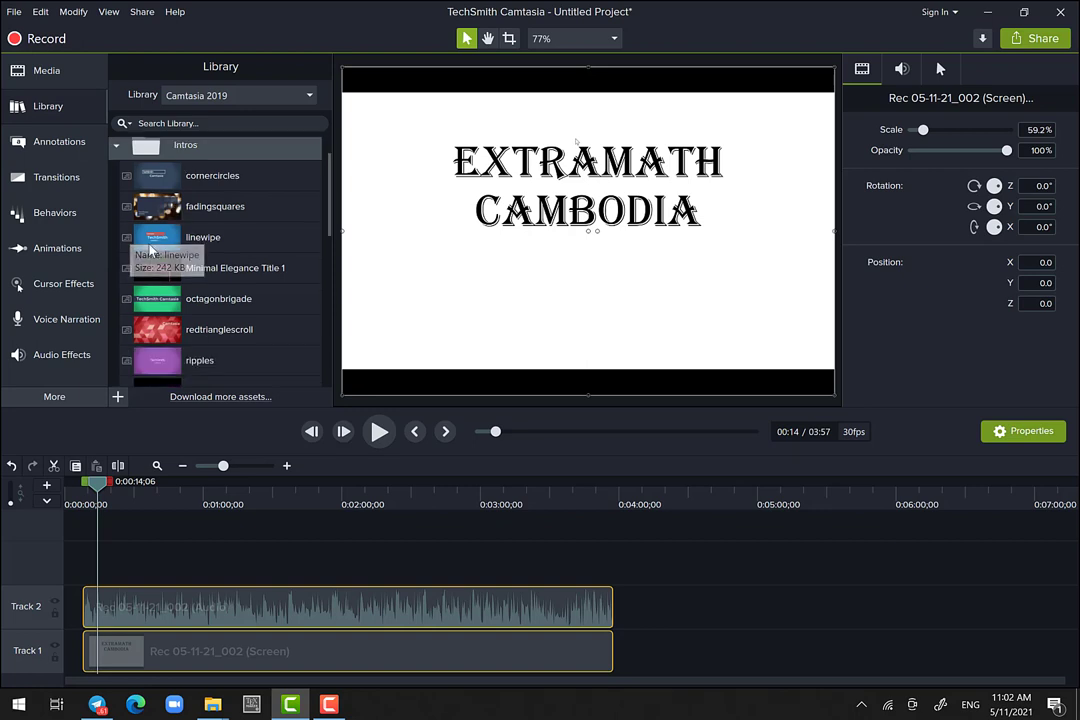
click(155, 243)
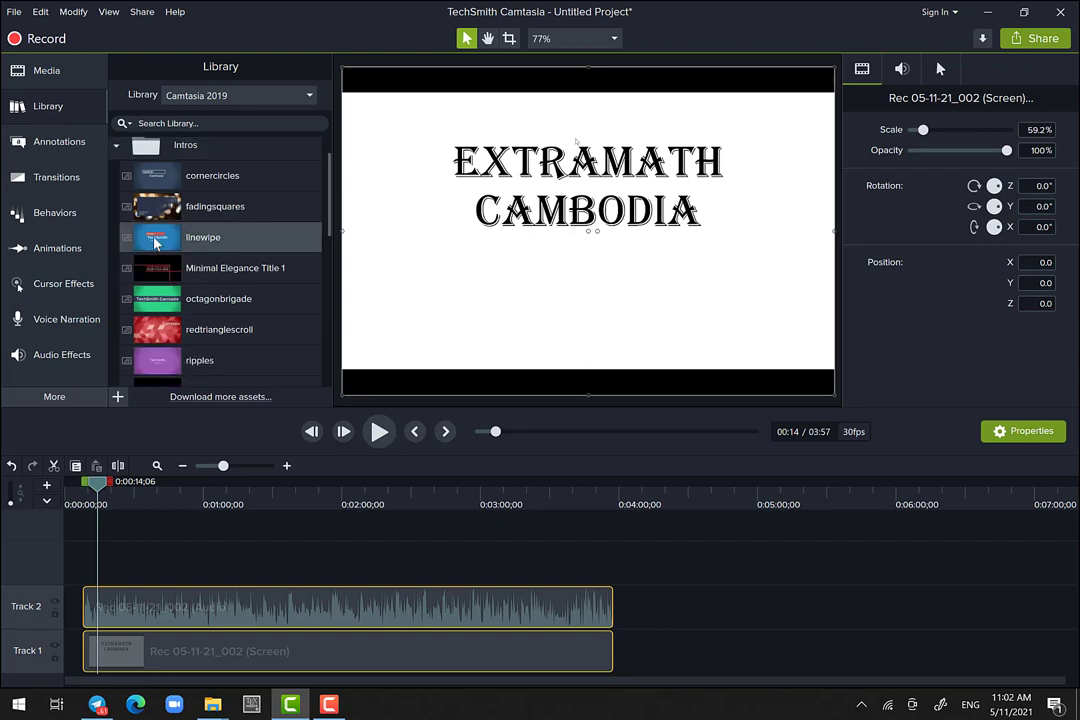
drag(155, 243, 42, 606)
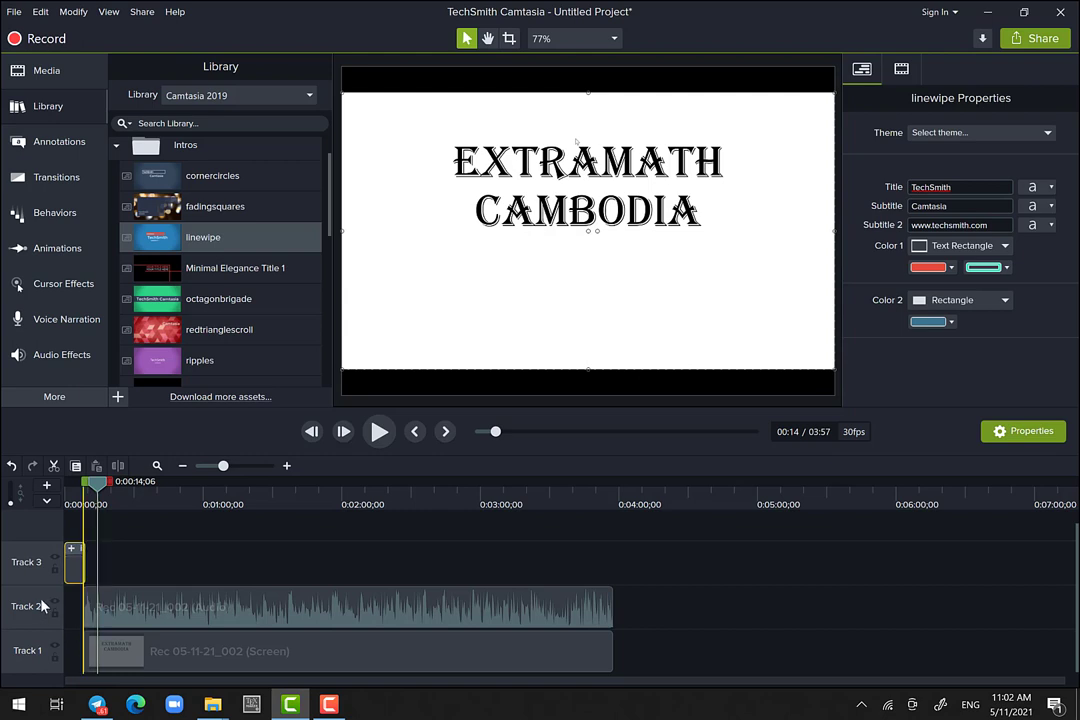
Step: Shift the recording clips later, move the linewipe intro onto Track 1, and rewind to preview it
click(137, 603)
drag(155, 647, 161, 651)
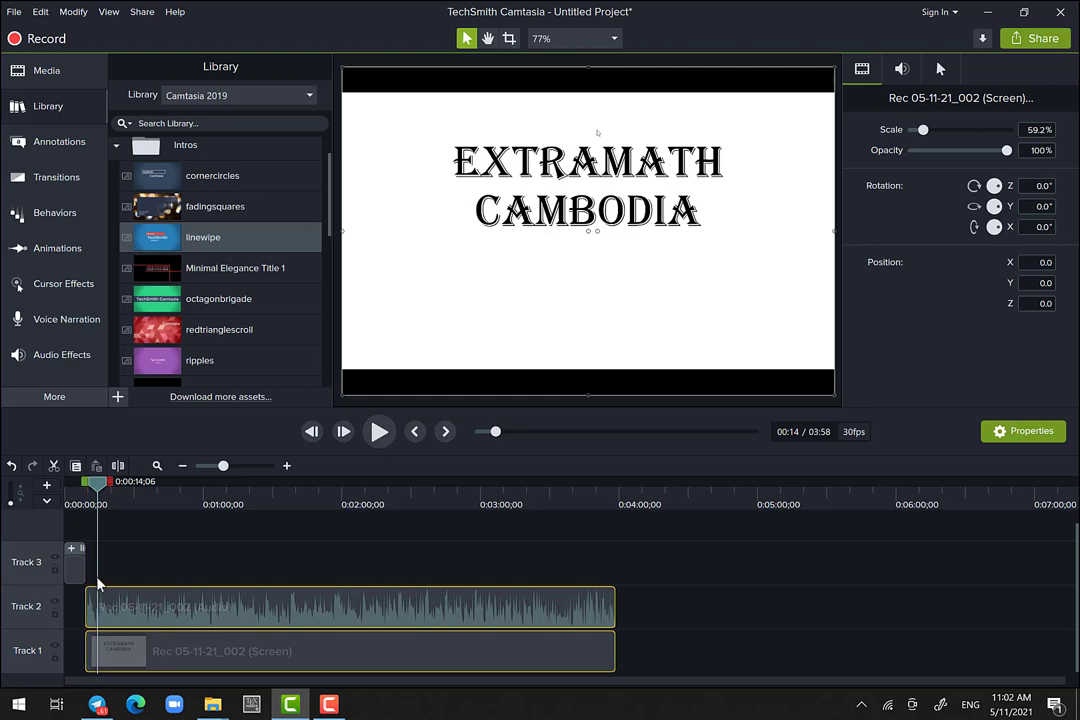
click(79, 576)
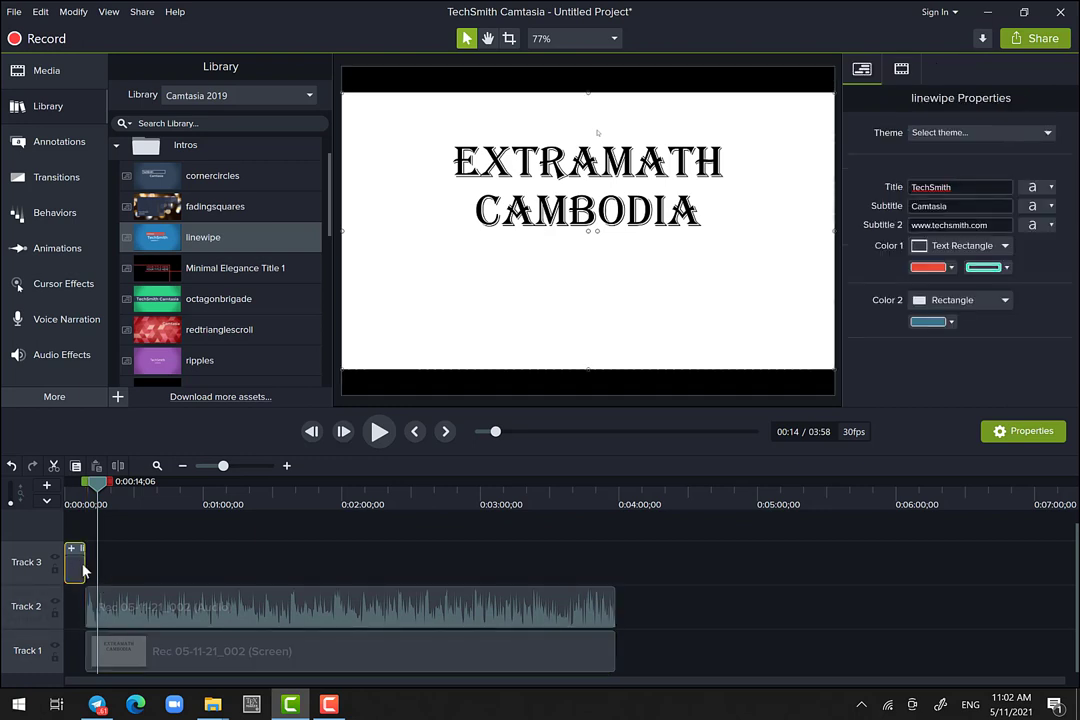
drag(80, 580, 80, 655)
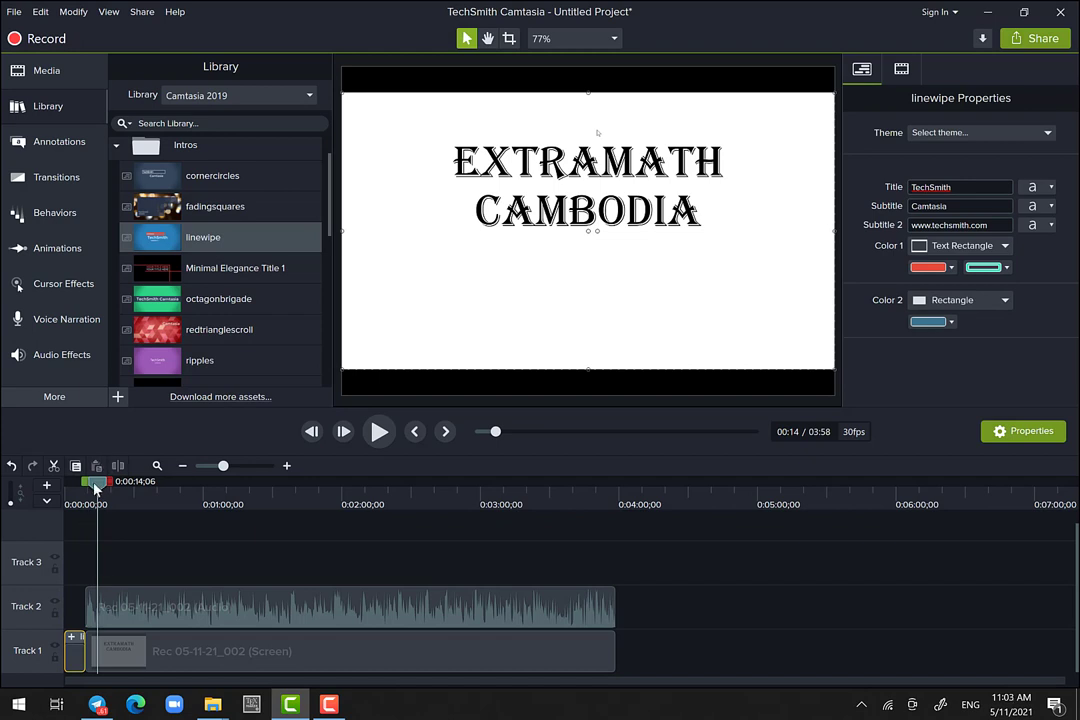
drag(97, 482, 94, 482)
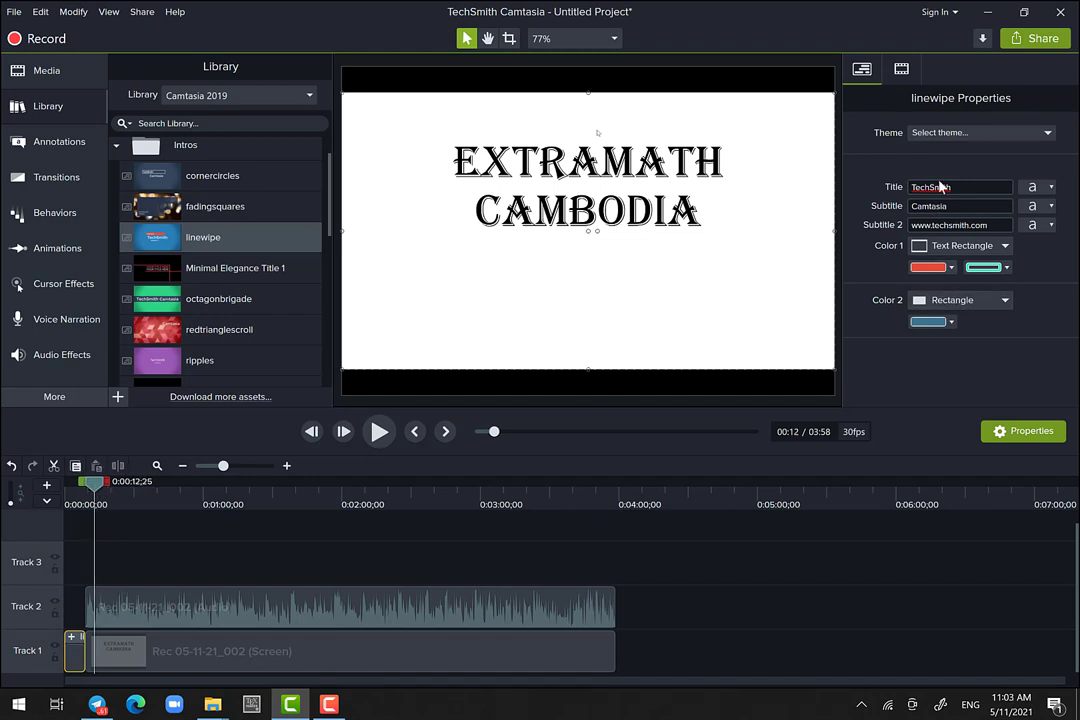
mouse_move(100, 488)
mouse_down()
mouse_move(66, 486)
mouse_move(83, 488)
mouse_up()
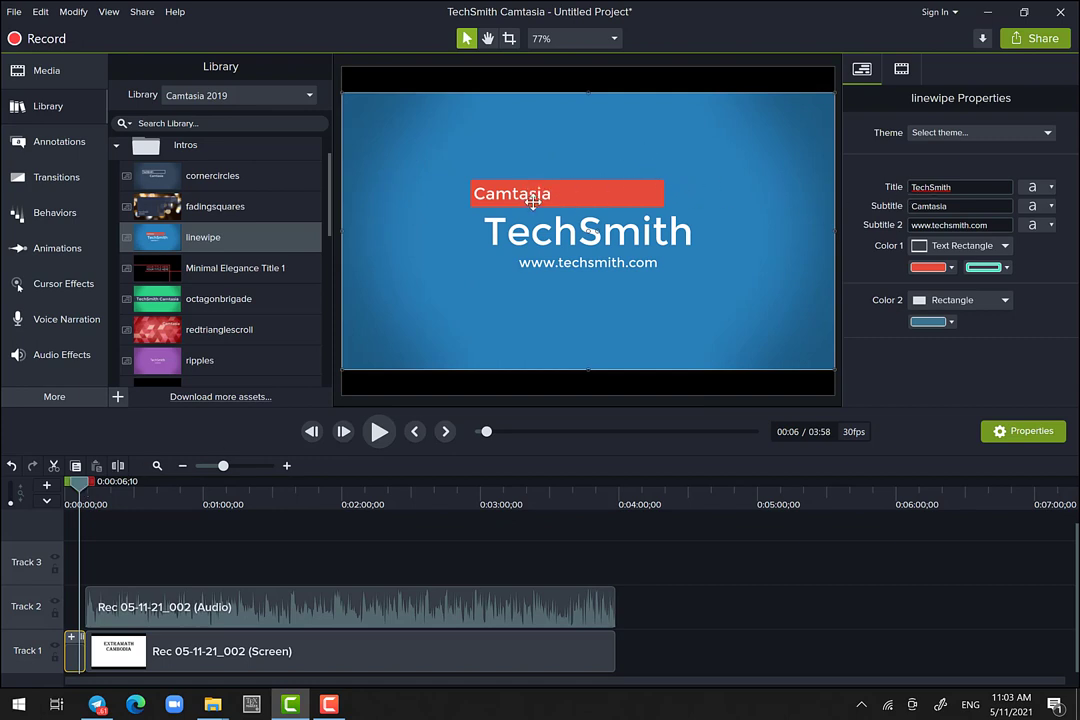
Step: Replace the Camtasia subtitle with the Khmer text 'ស នឹង ស្ក្រាប'
click(958, 207)
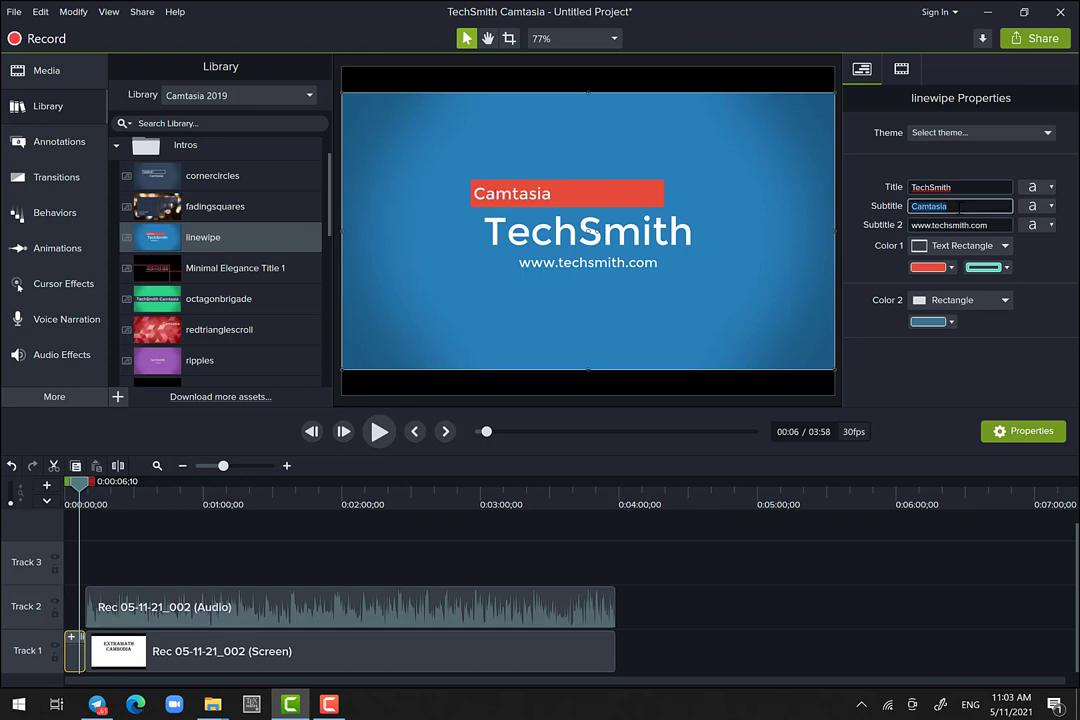
key(alt+shift)
click(958, 207)
key(BackSpace)
key(BackSpace)
key(BackSpace)
key(BackSpace)
key(BackSpace)
key(BackSpace)
text(សម្រាប់លោកគ្រូ)
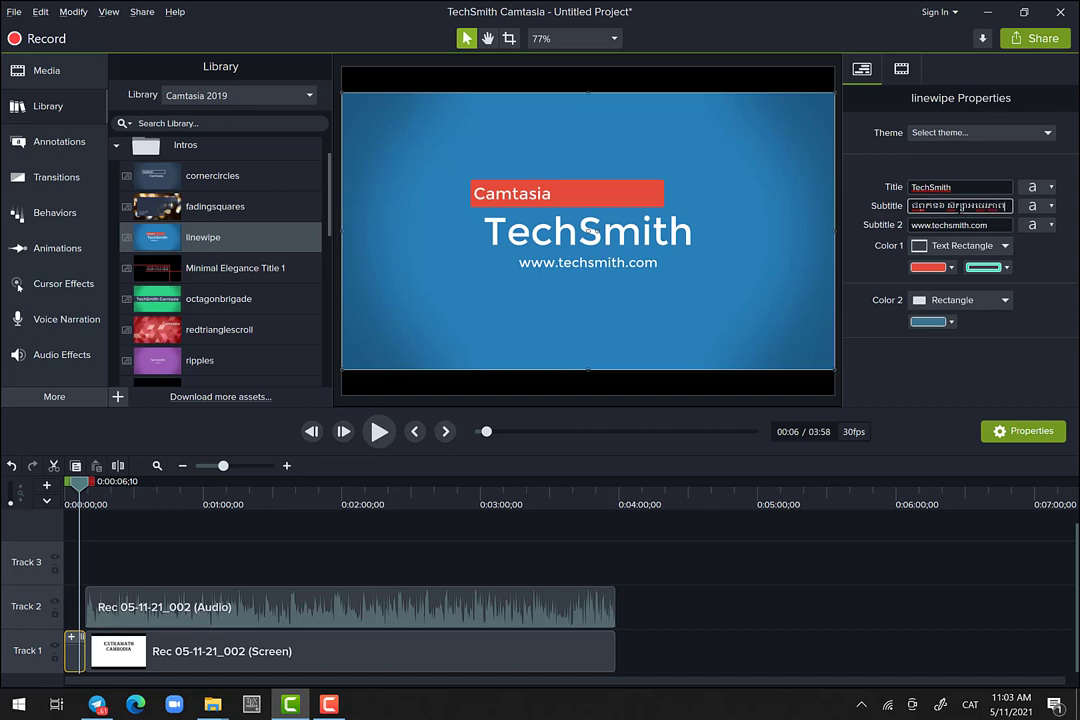
text( នឹង)
text( សង)
text(្ក្រាប)
click(80, 489)
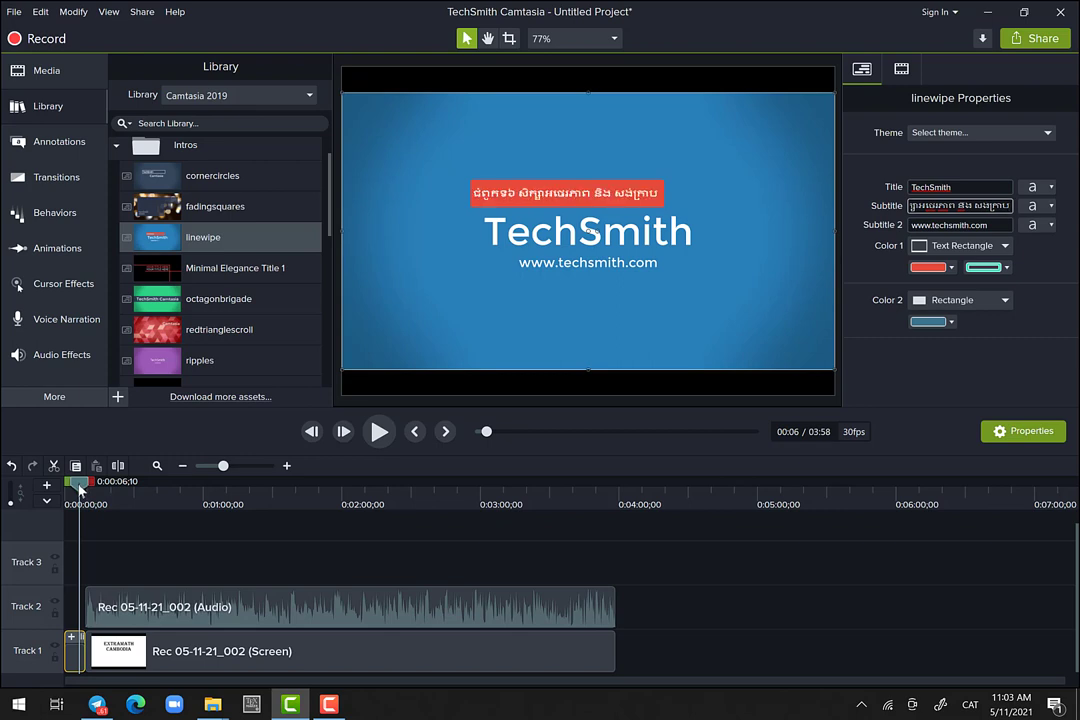
Step: Preview the intro from the start to check the Khmer subtitle
drag(80, 489, 66, 489)
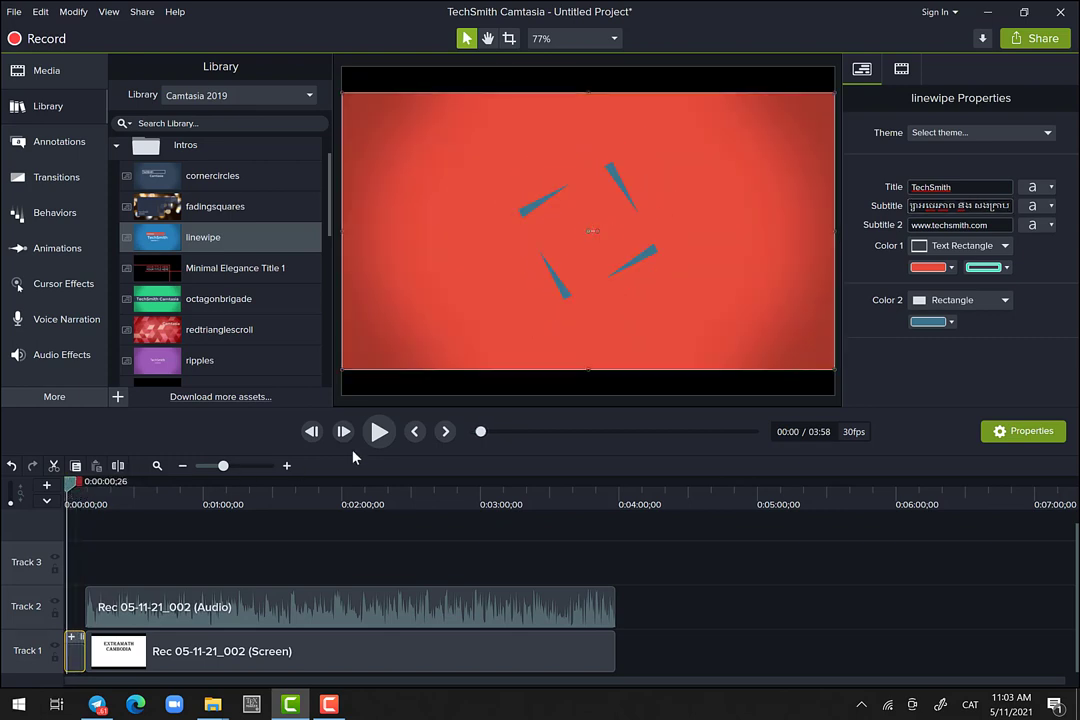
click(379, 431)
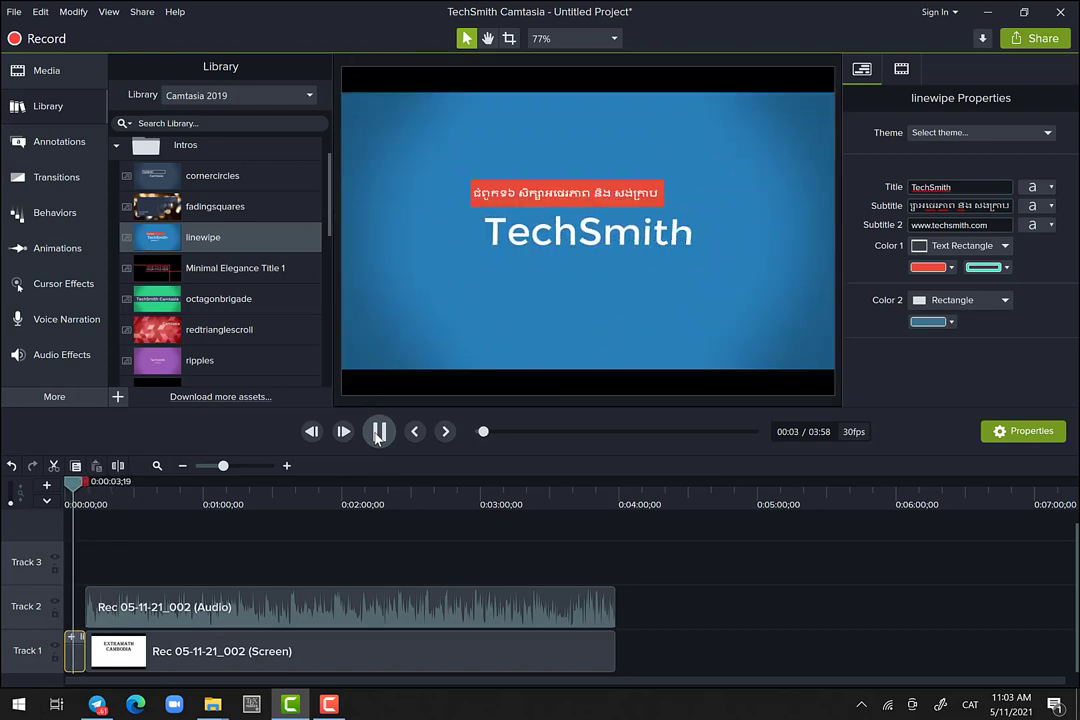
click(379, 431)
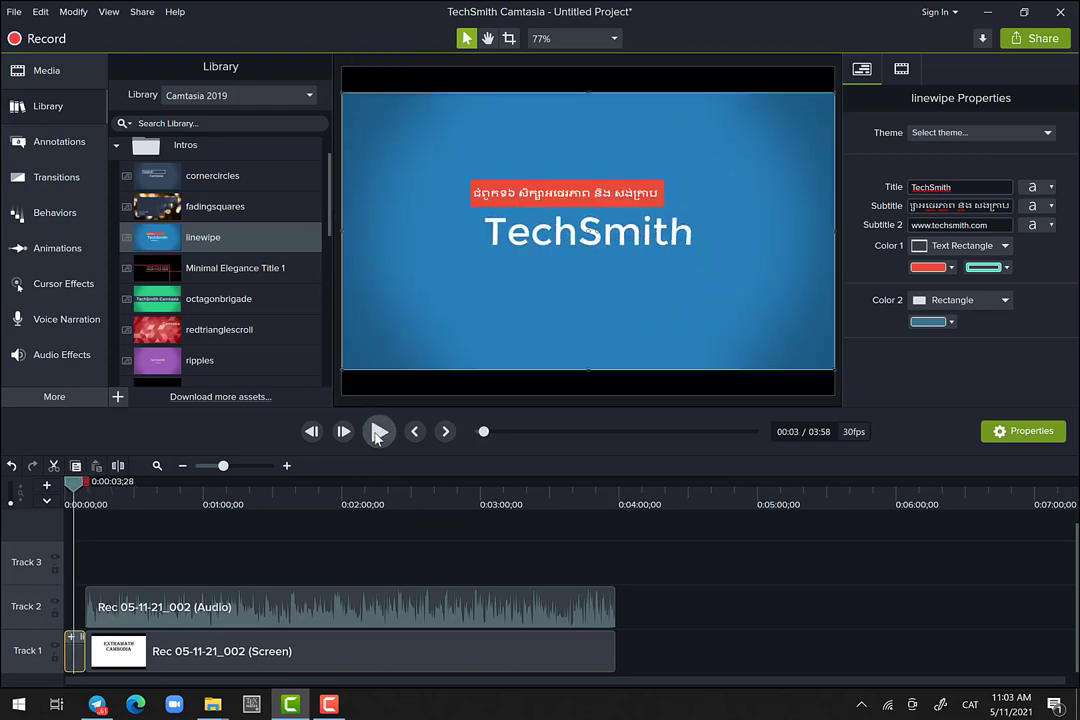
click(946, 205)
key(Home)
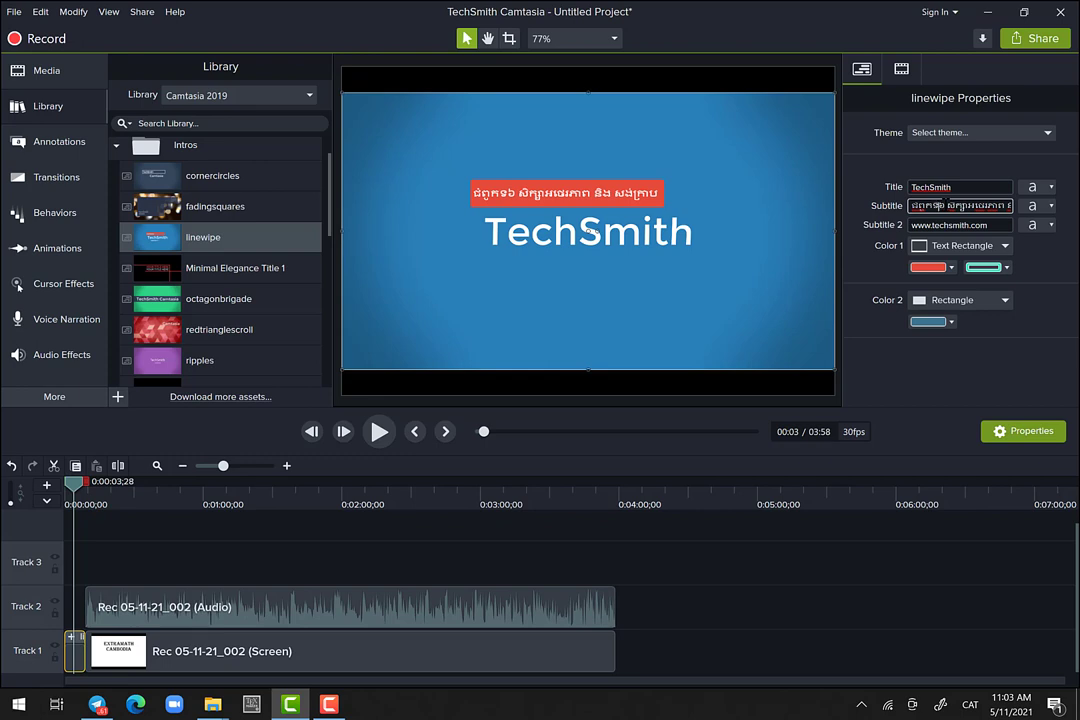
click(380, 431)
click(380, 431)
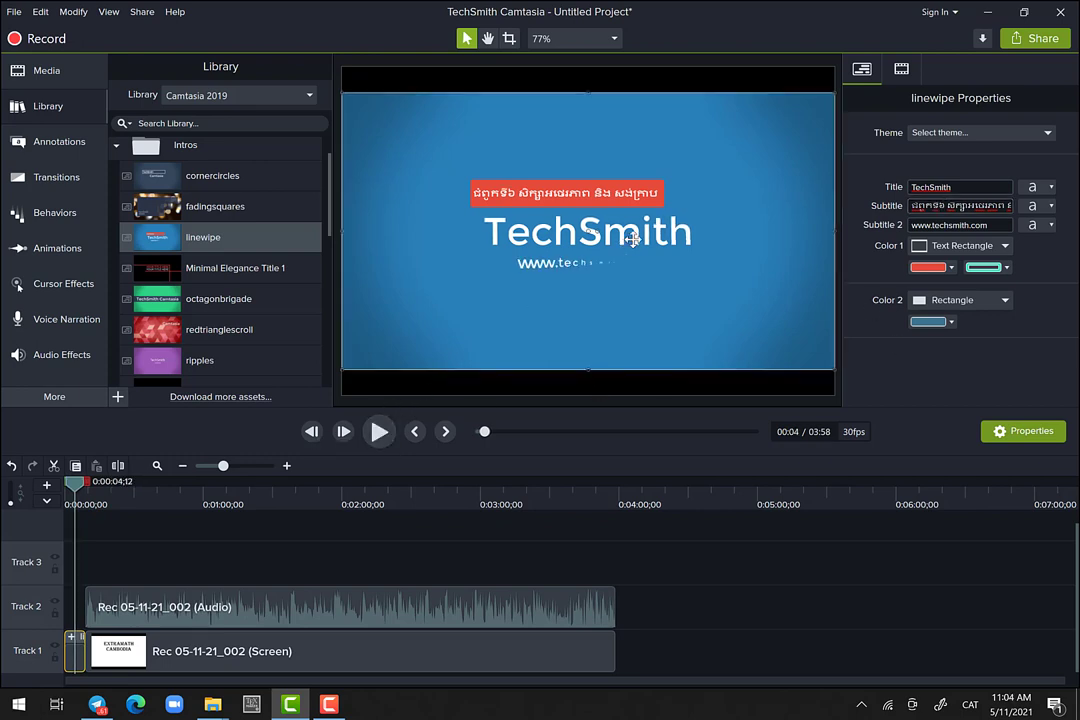
Step: Set the subtitle font to Khmer OS Muol Light and its colour to blue #1C38DF
click(1050, 207)
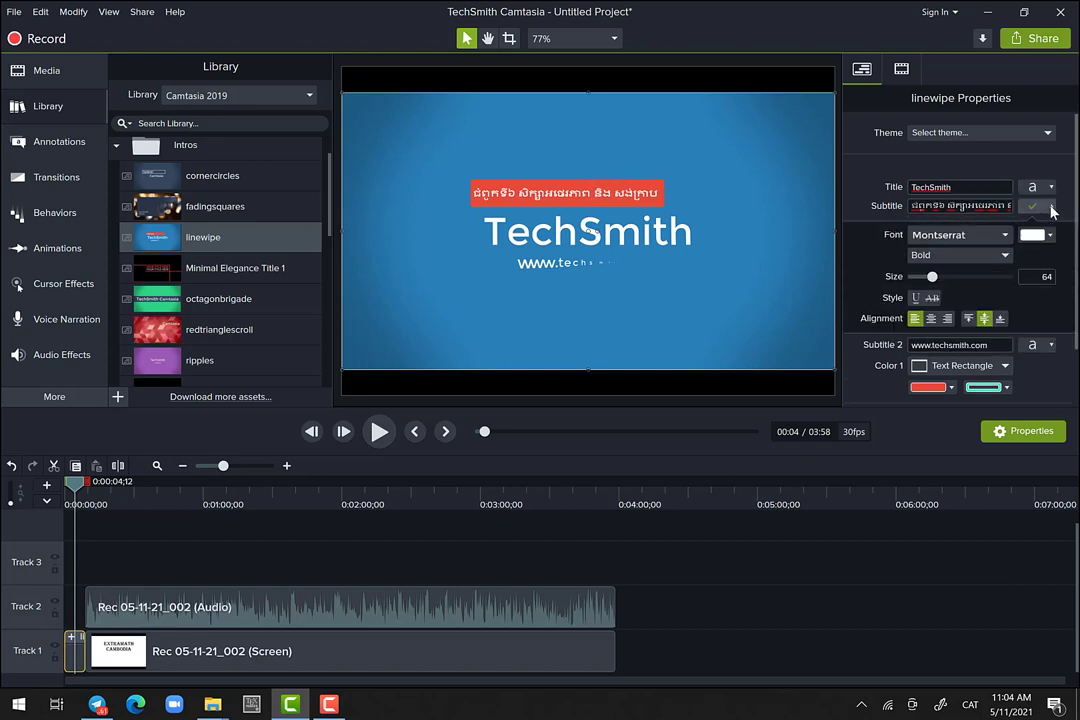
click(1050, 207)
click(1050, 207)
click(997, 236)
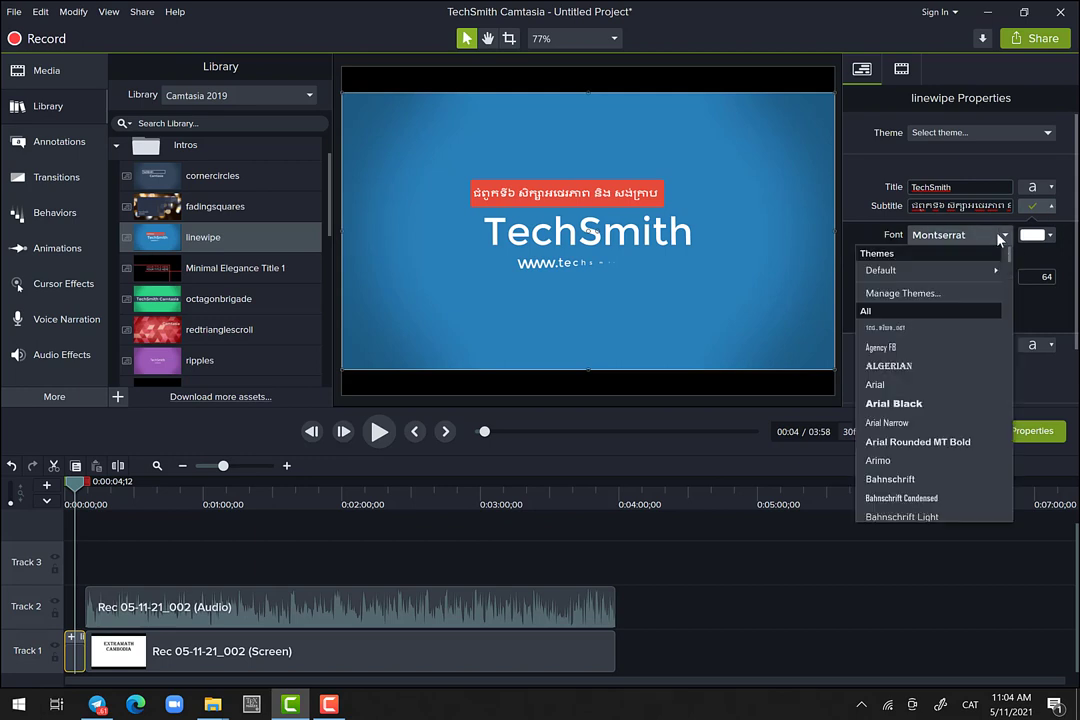
drag(1010, 262, 1008, 388)
scroll(1009, 388, down, 2)
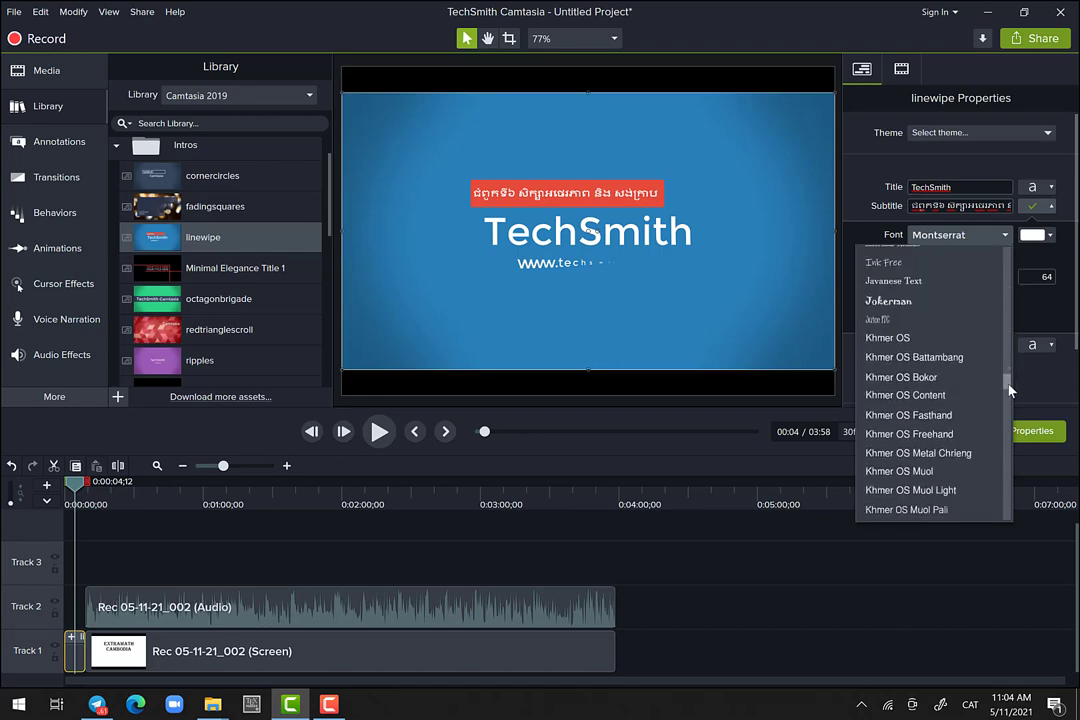
click(960, 492)
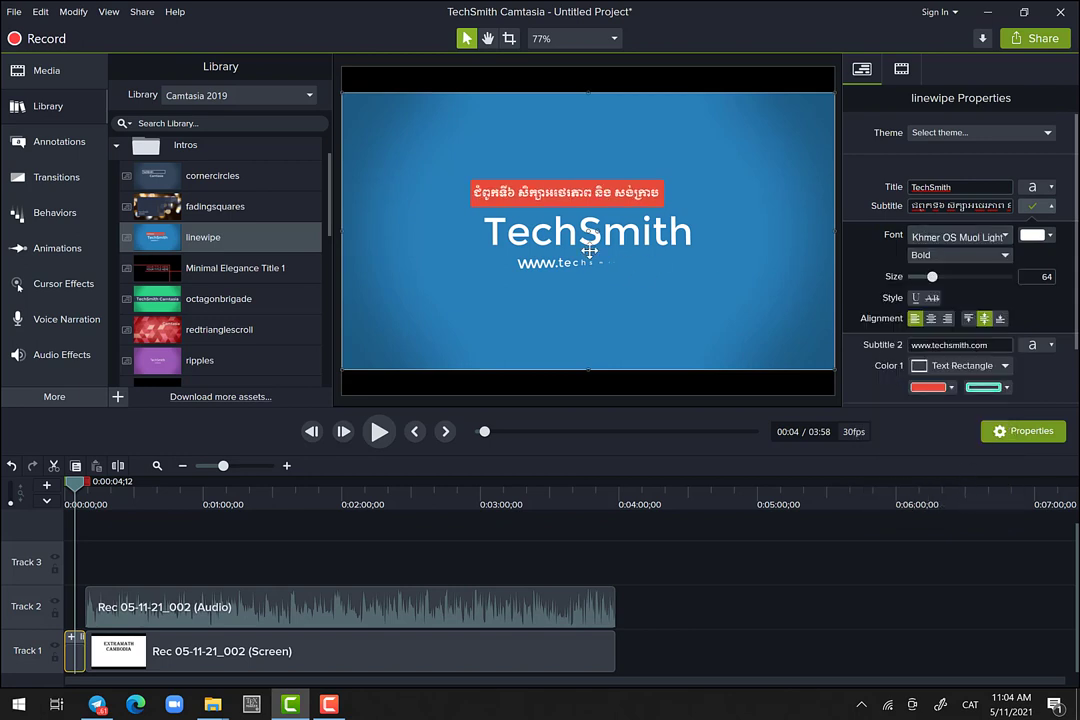
click(1040, 241)
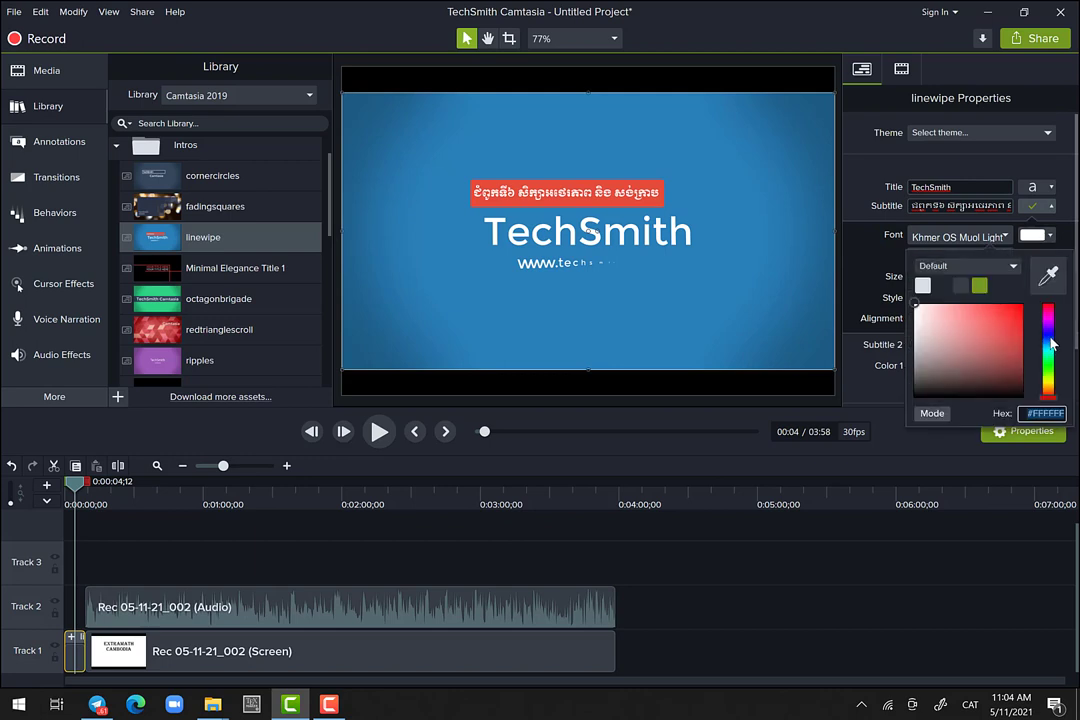
click(1012, 320)
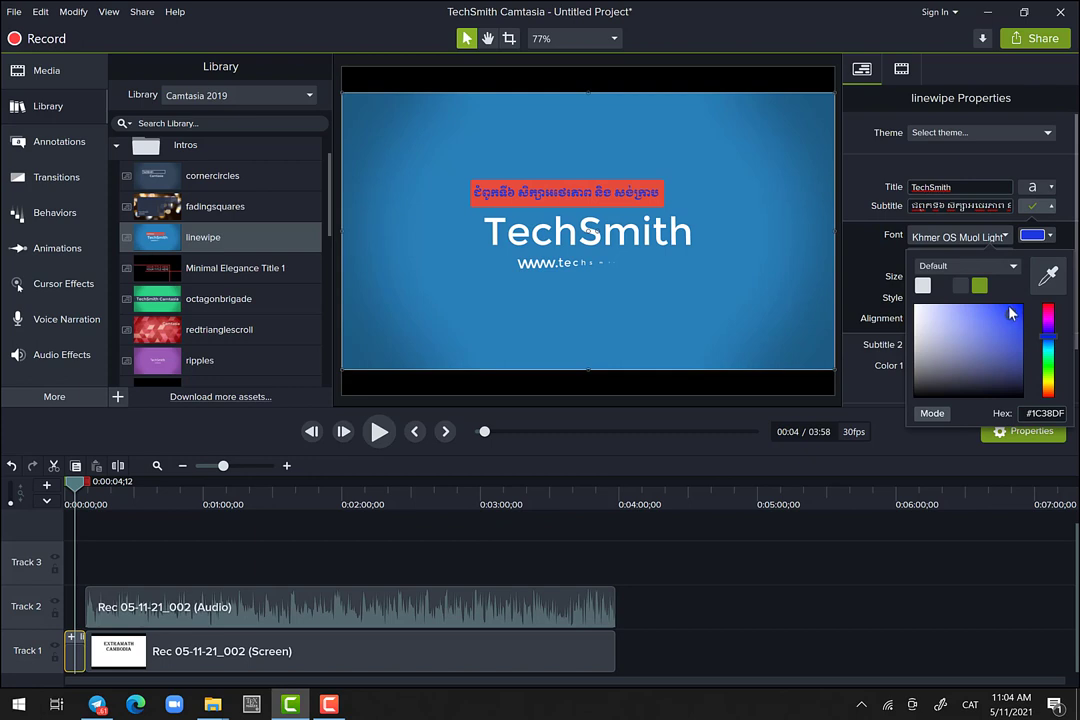
click(1051, 207)
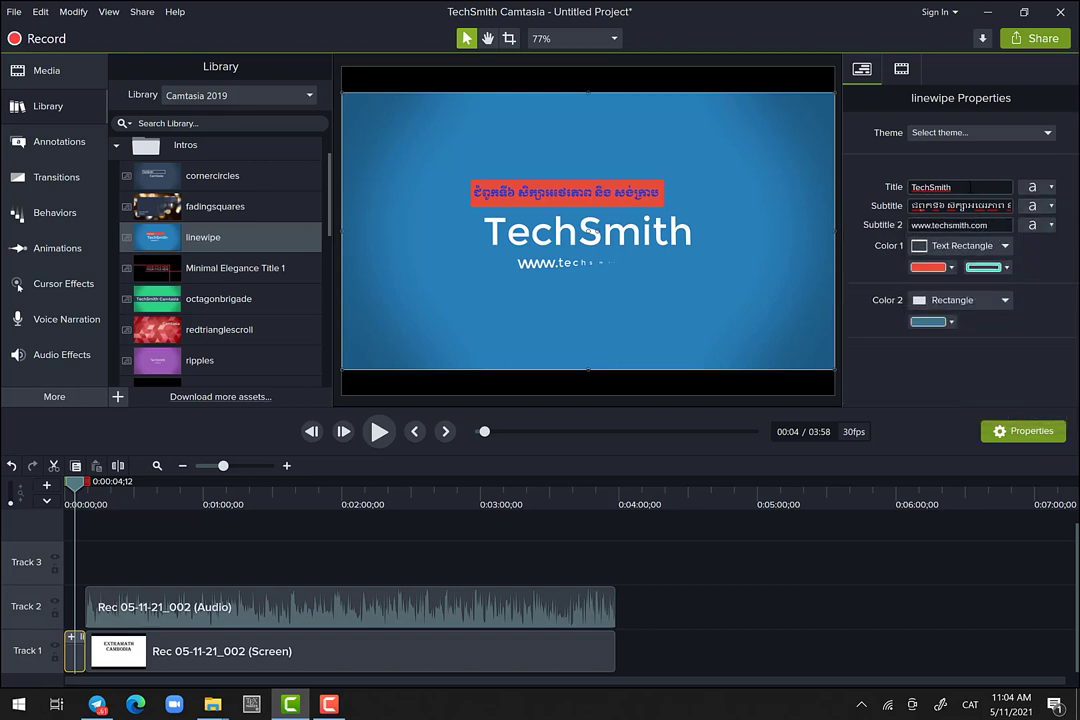
Step: Replace the TechSmith title with the Khmer lesson title 'ឃរៀនទី១ សអំពីភាព និង សន្ទក្រុមអនុគន៍សនិទាន' and preview it
double_click(971, 187)
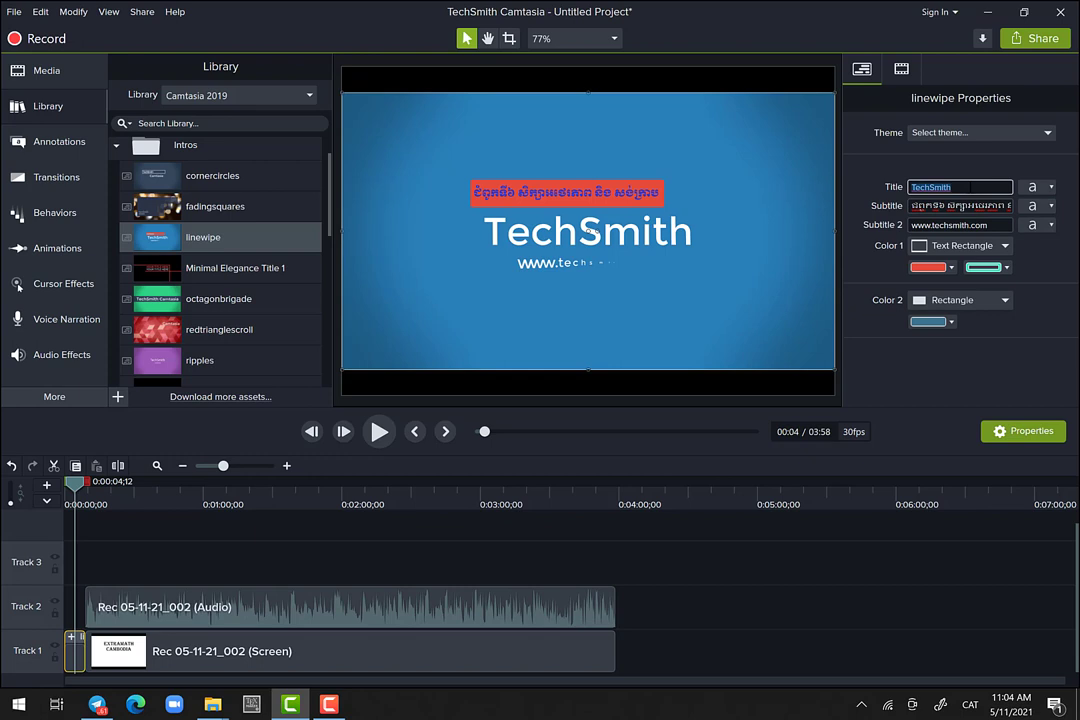
text(ឃ)
text(រៀន)
text(ទី១ ស)
text(អំពី)
text(ភាព និង)
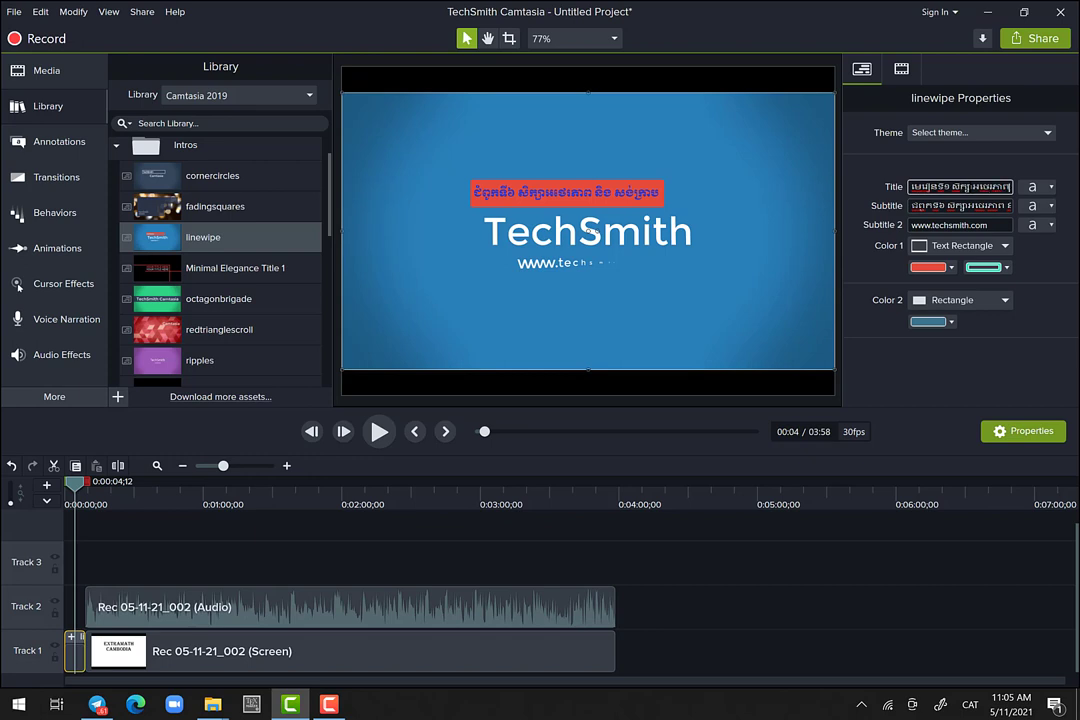
text( ស)
text(ន្ទ)
text(ក្រ)
text(ុមអ)
text(នុគម)
text(ន៍សនិទ)
text(ាន)
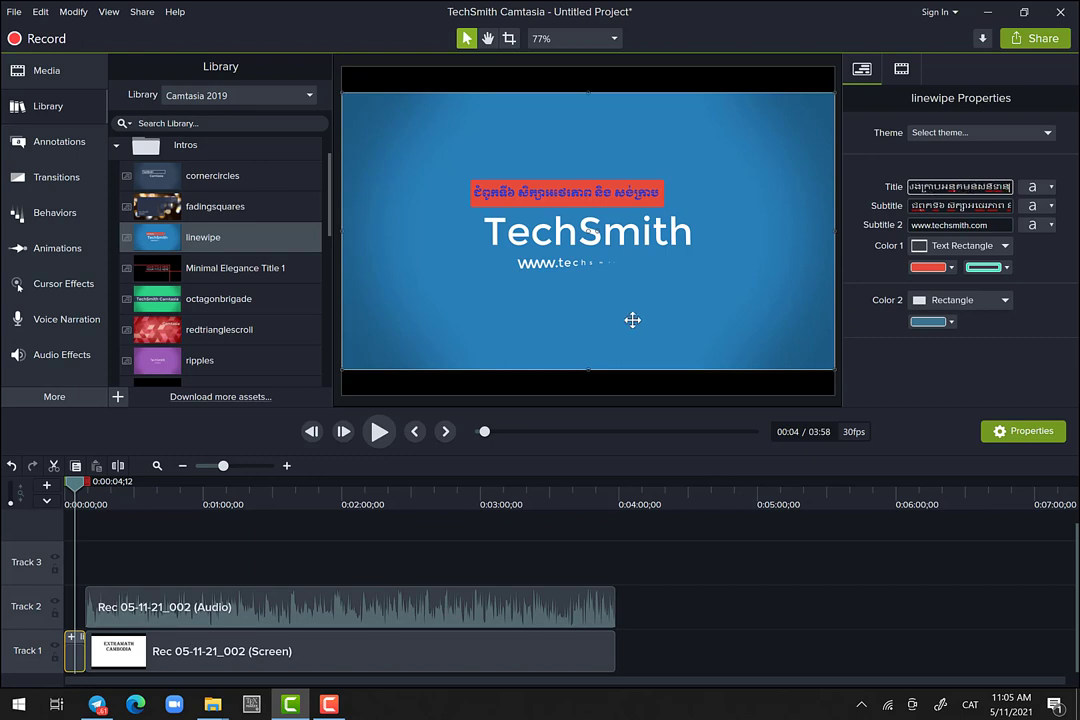
click(379, 432)
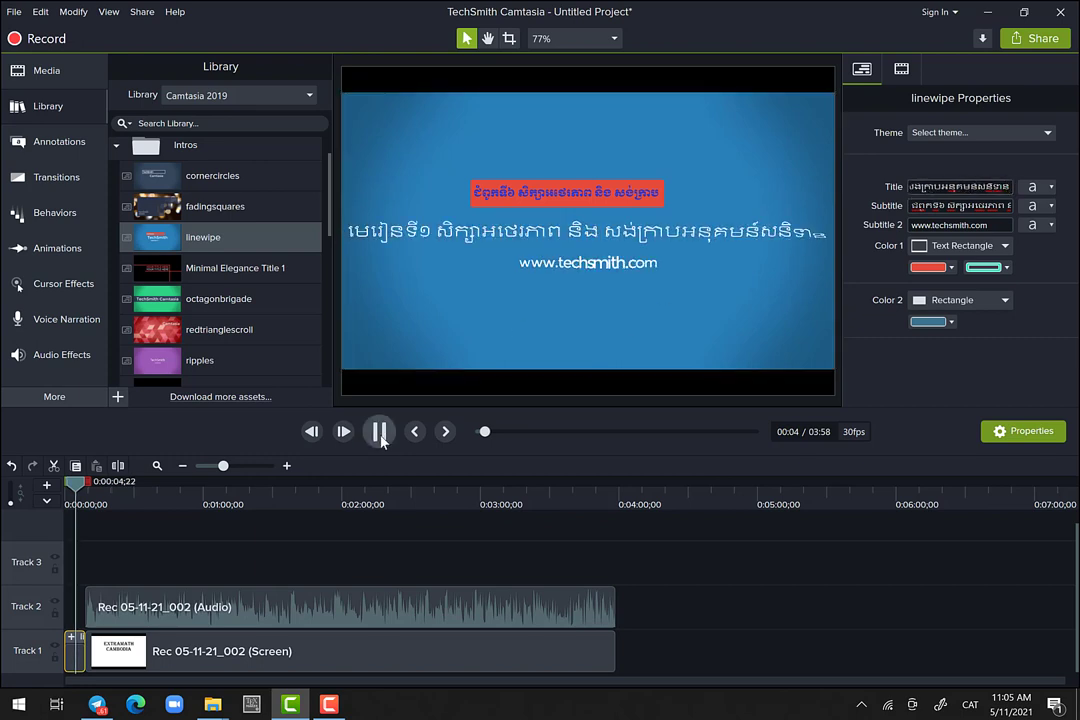
click(379, 432)
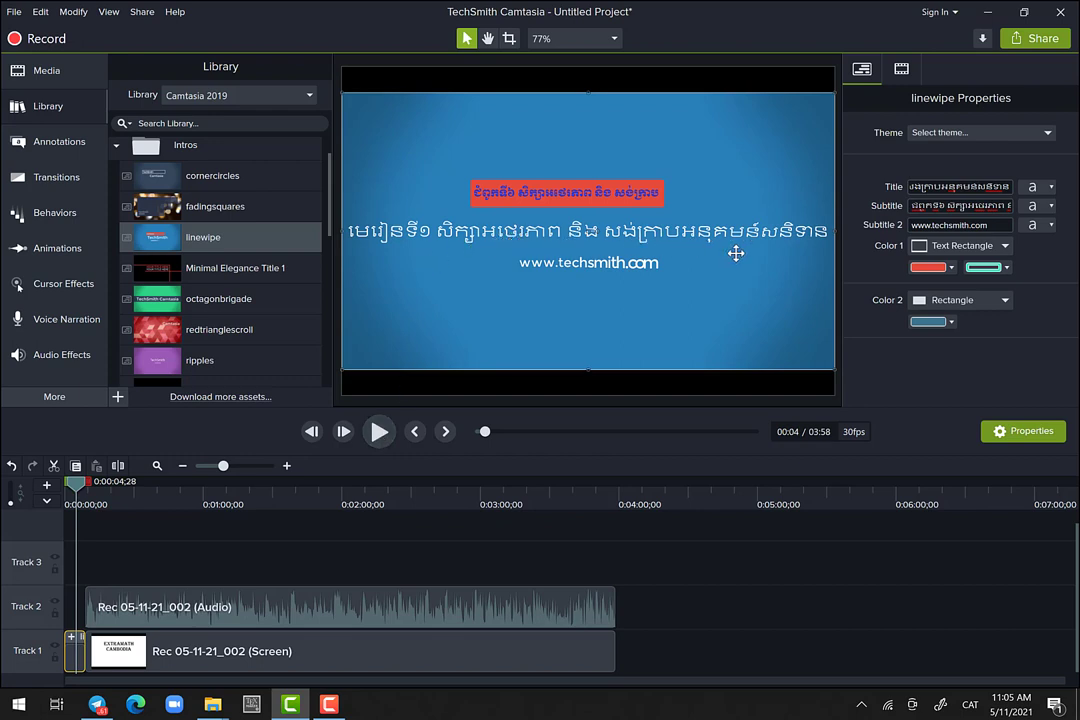
click(1047, 207)
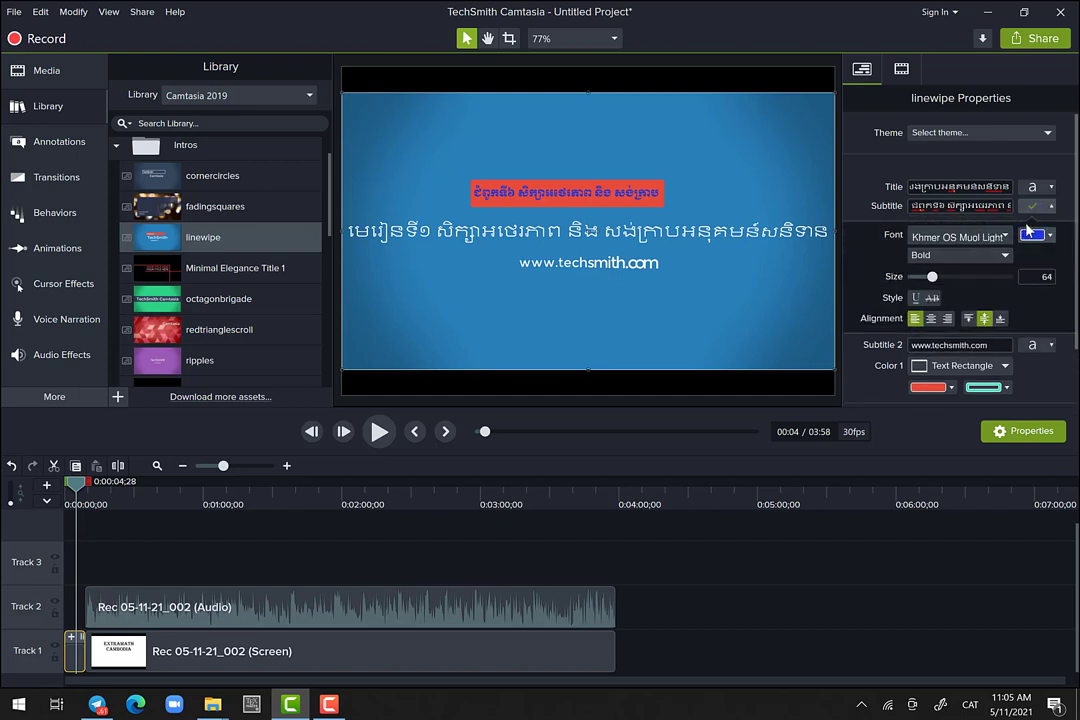
click(1051, 206)
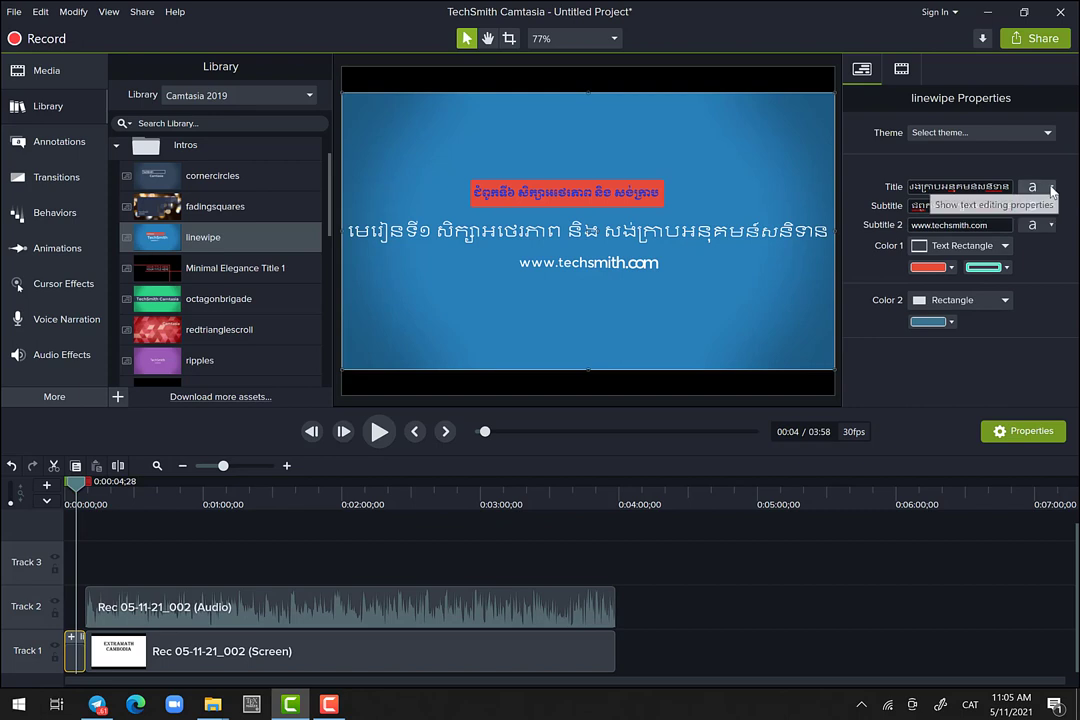
Step: Set the main title font to Khmer OS Muol Light
click(1050, 188)
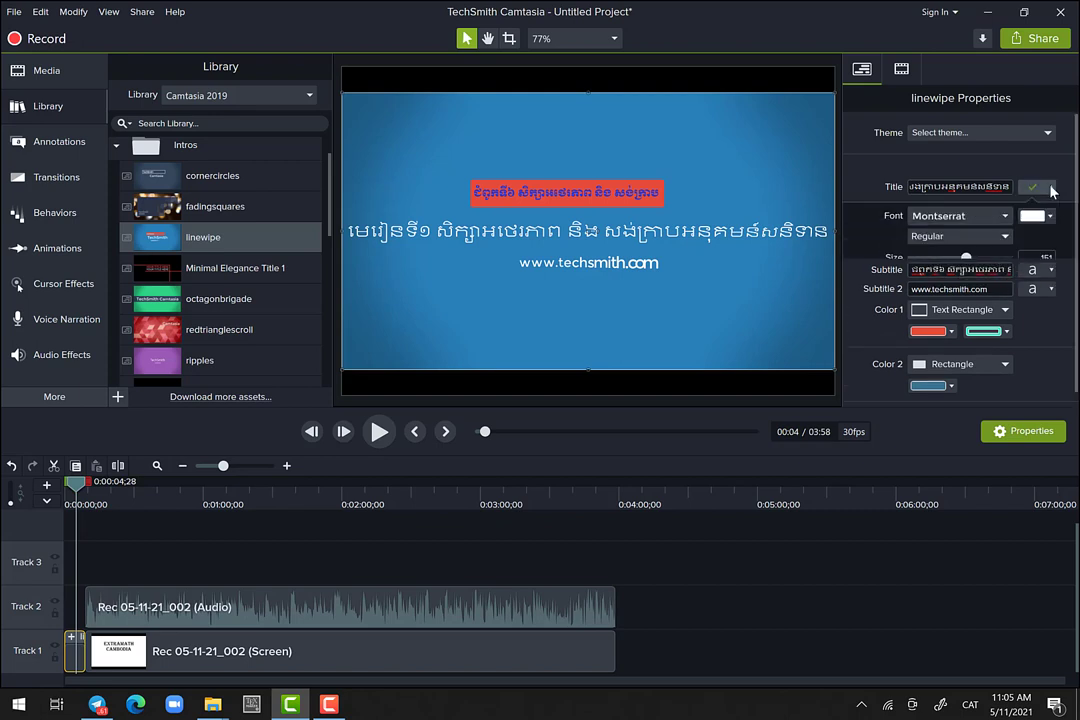
click(1005, 218)
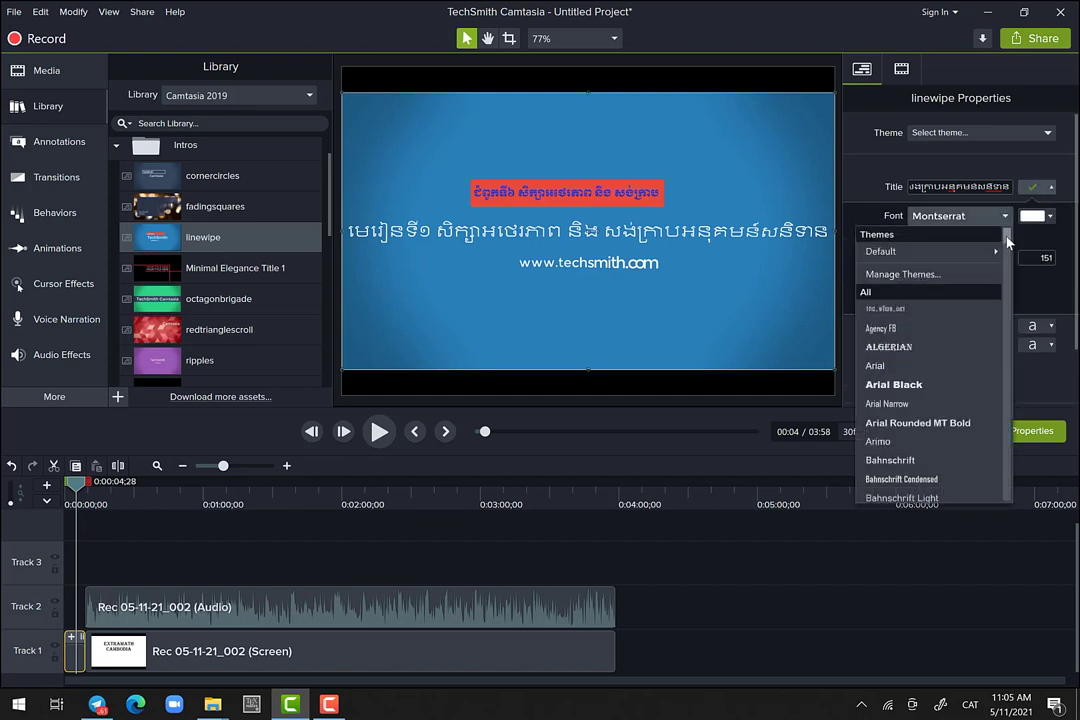
scroll(1008, 258, down, 2)
drag(1008, 258, 1008, 367)
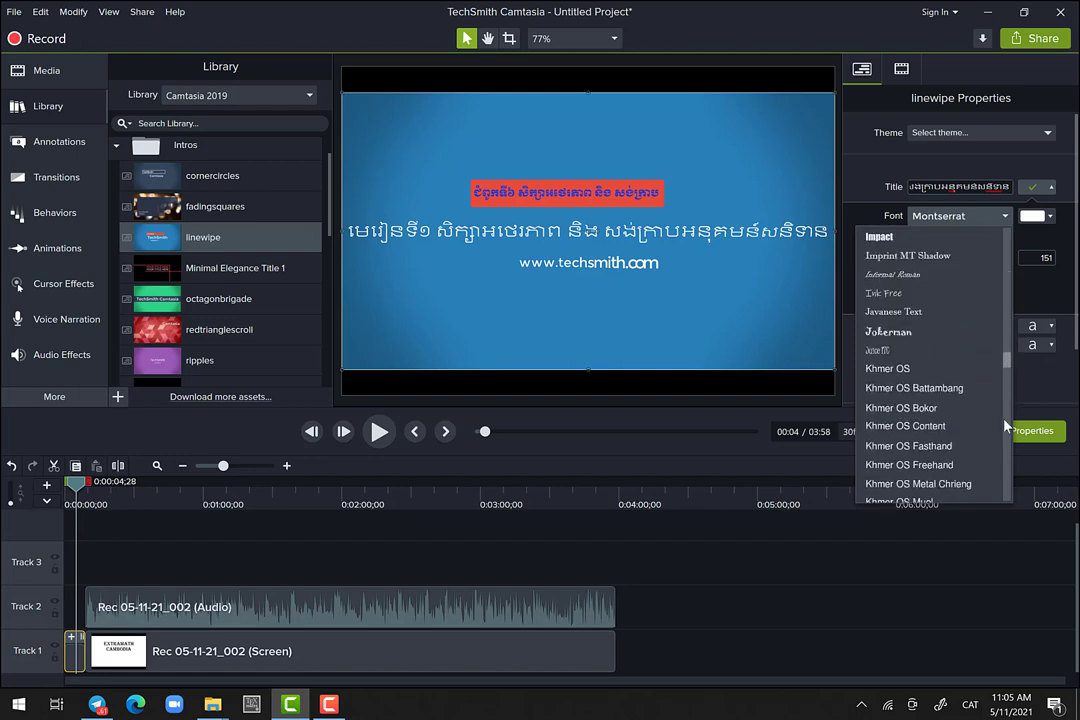
scroll(985, 449, down, 1)
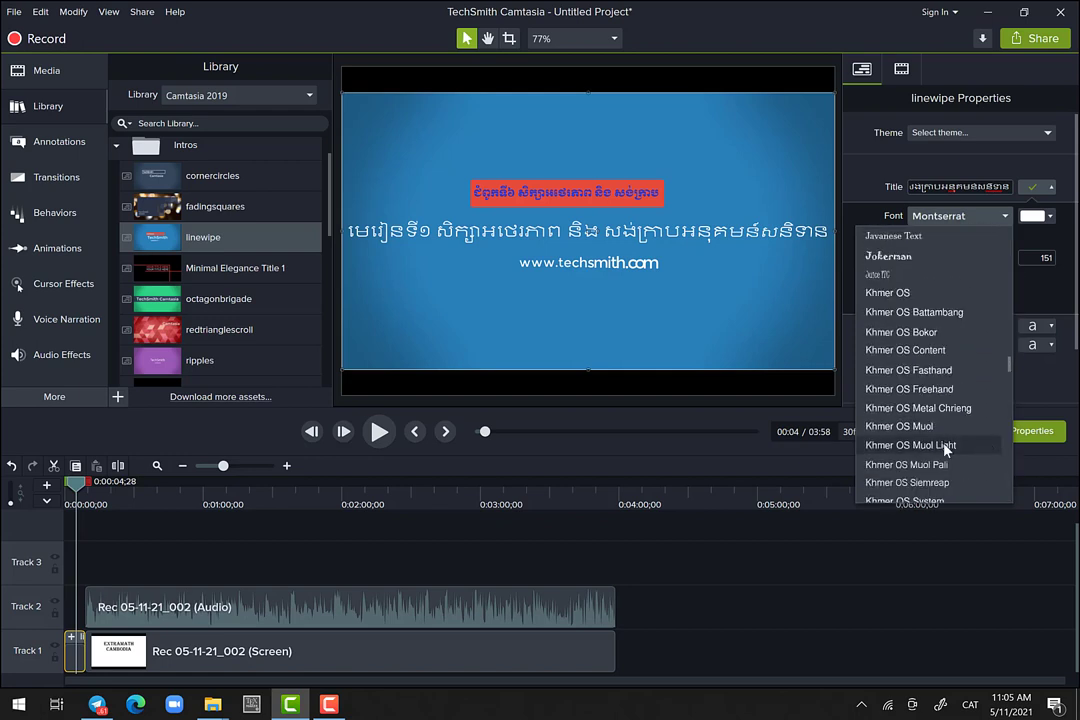
click(947, 442)
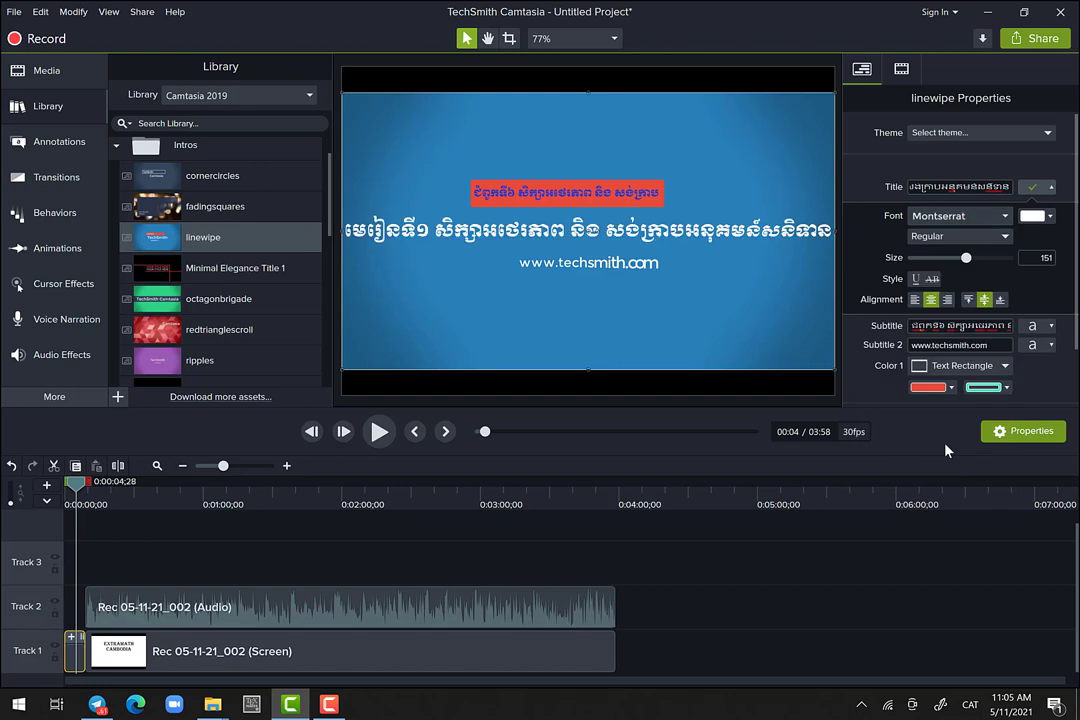
Step: Colour the main title yellow-green #A7D714 and shrink it to size 62
click(1050, 218)
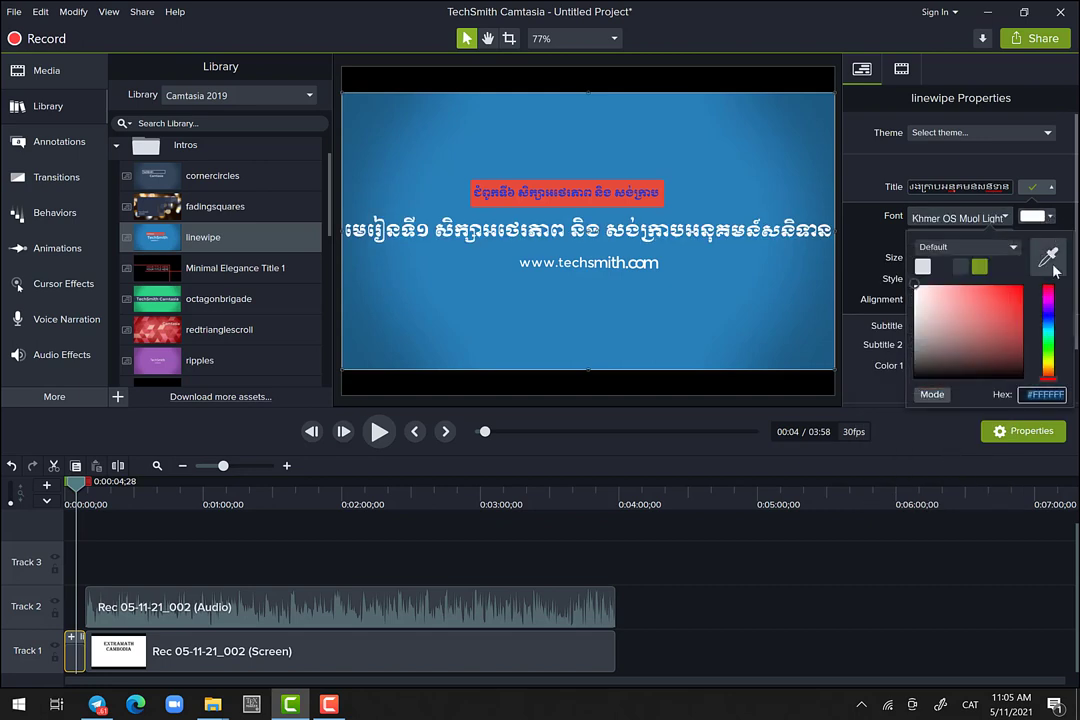
drag(1048, 367, 1048, 358)
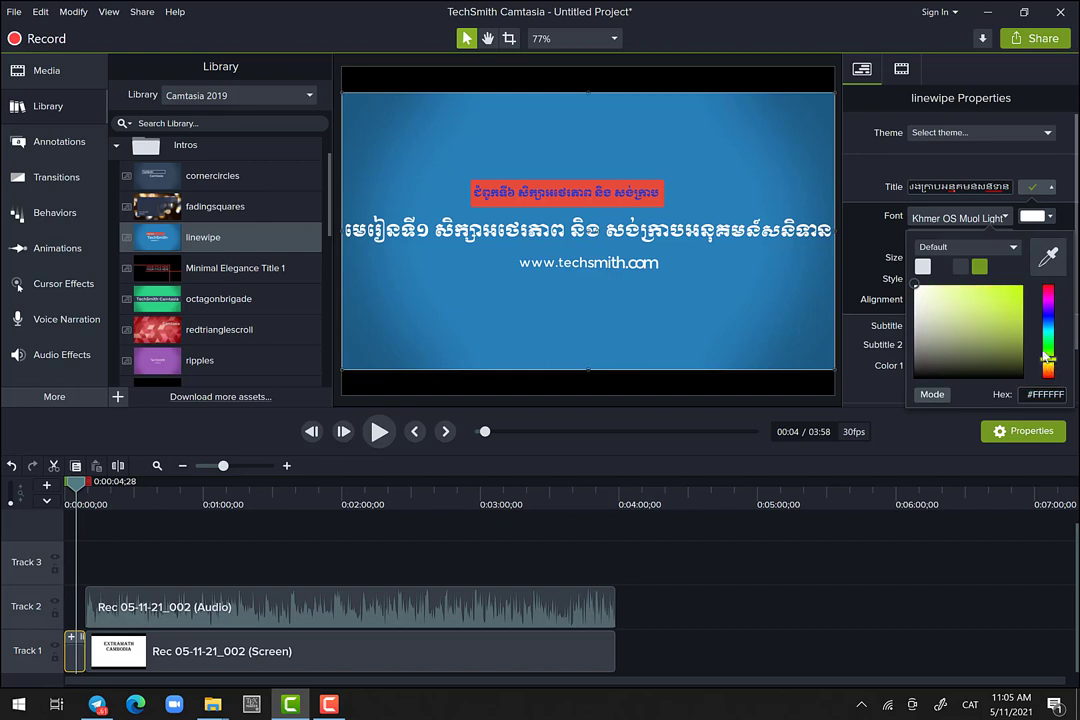
click(1014, 299)
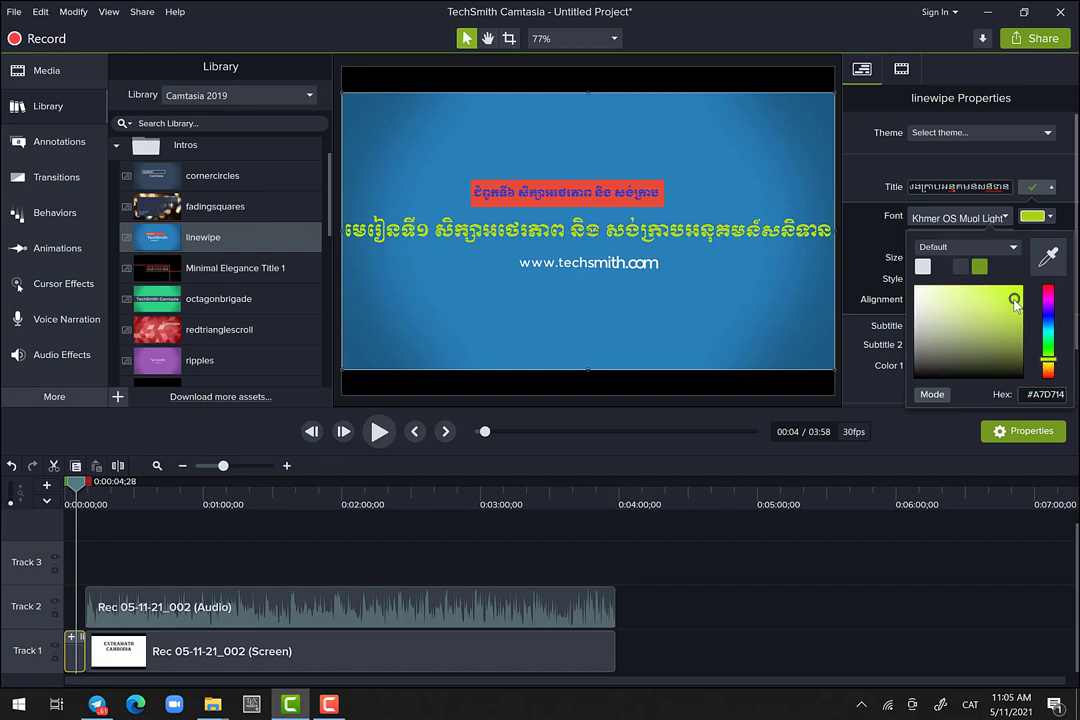
click(1050, 216)
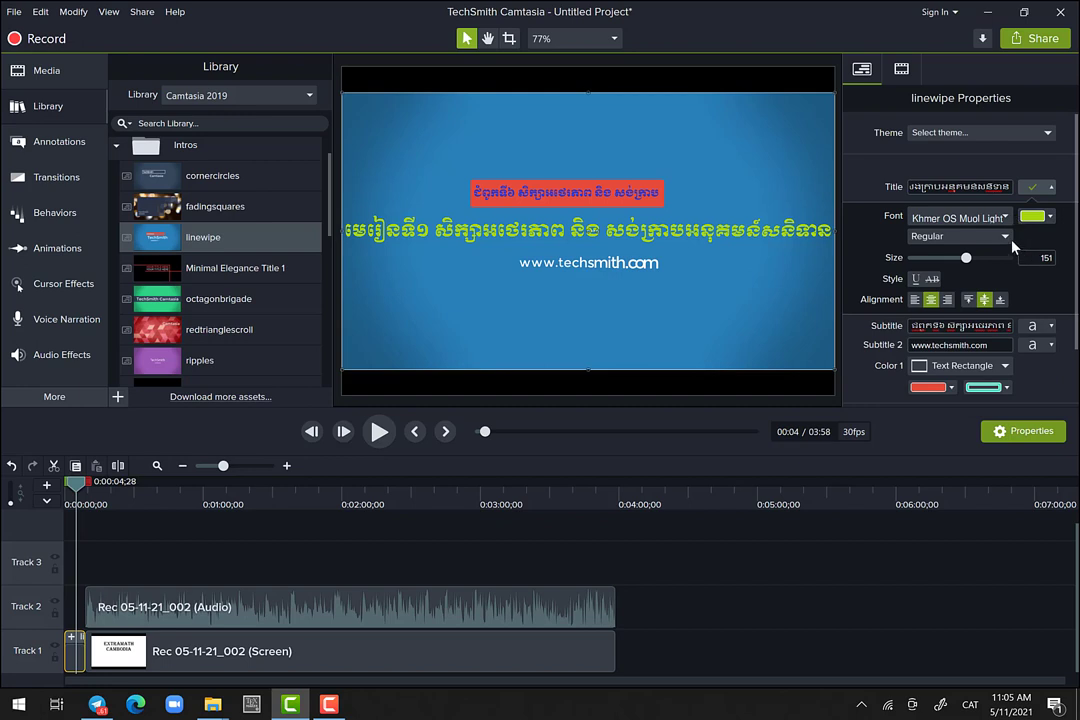
drag(966, 260, 965, 260)
drag(964, 258, 930, 259)
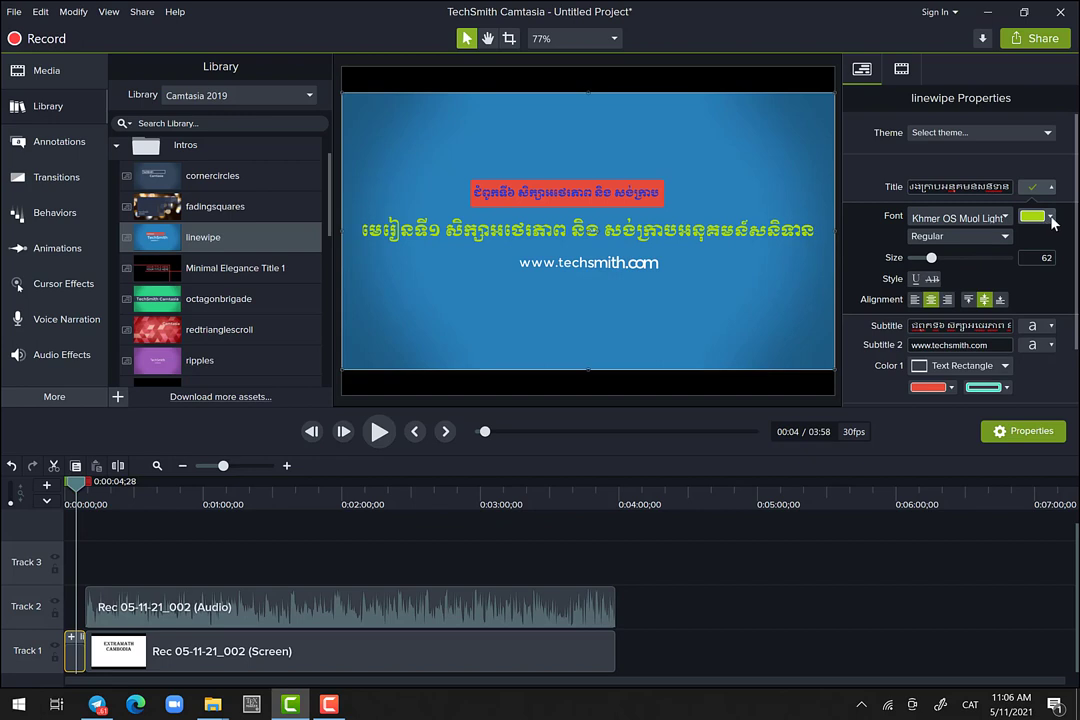
click(1050, 217)
click(1050, 218)
click(1008, 217)
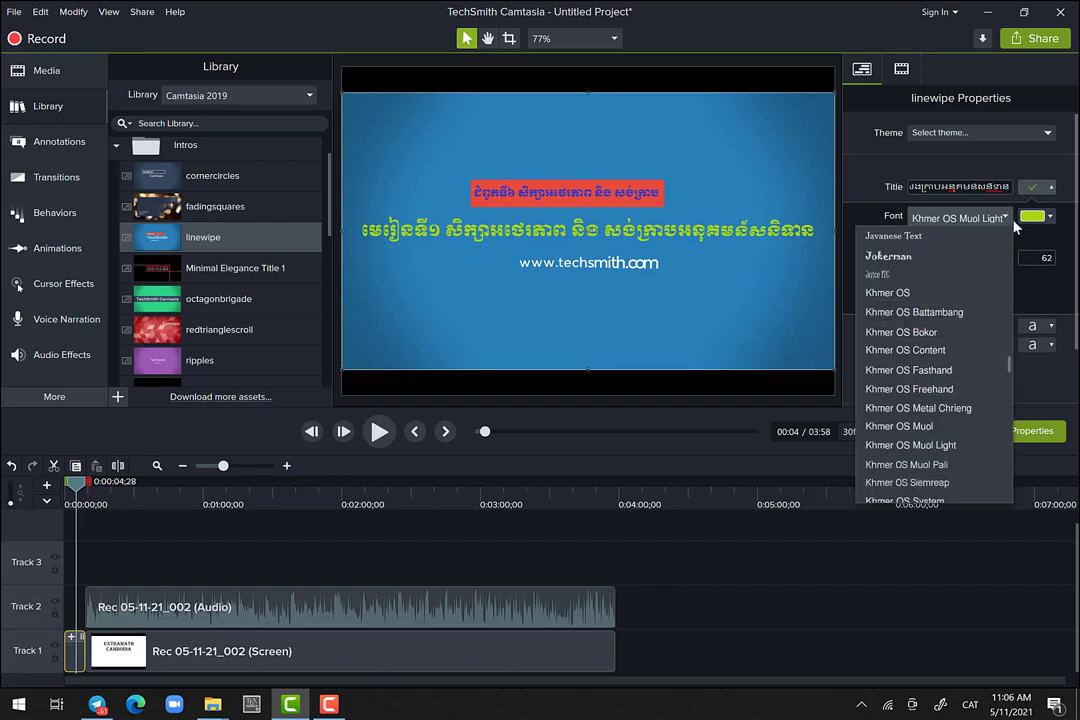
click(1005, 220)
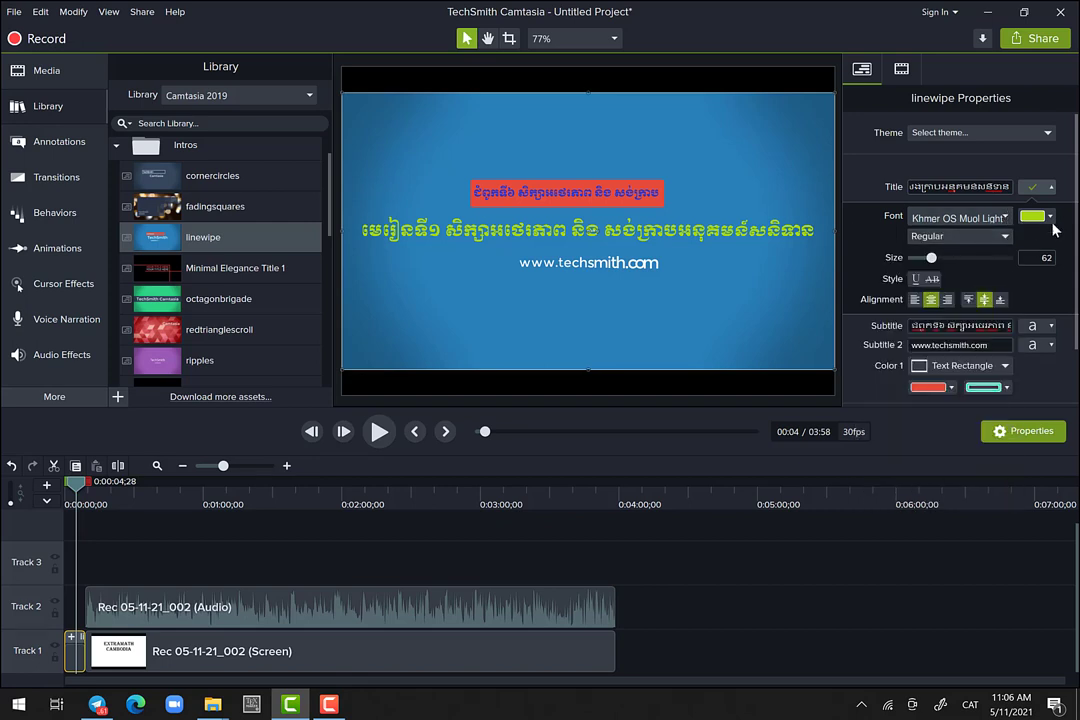
click(1050, 218)
click(1050, 218)
click(1005, 218)
click(1005, 218)
click(1036, 216)
click(886, 257)
click(379, 431)
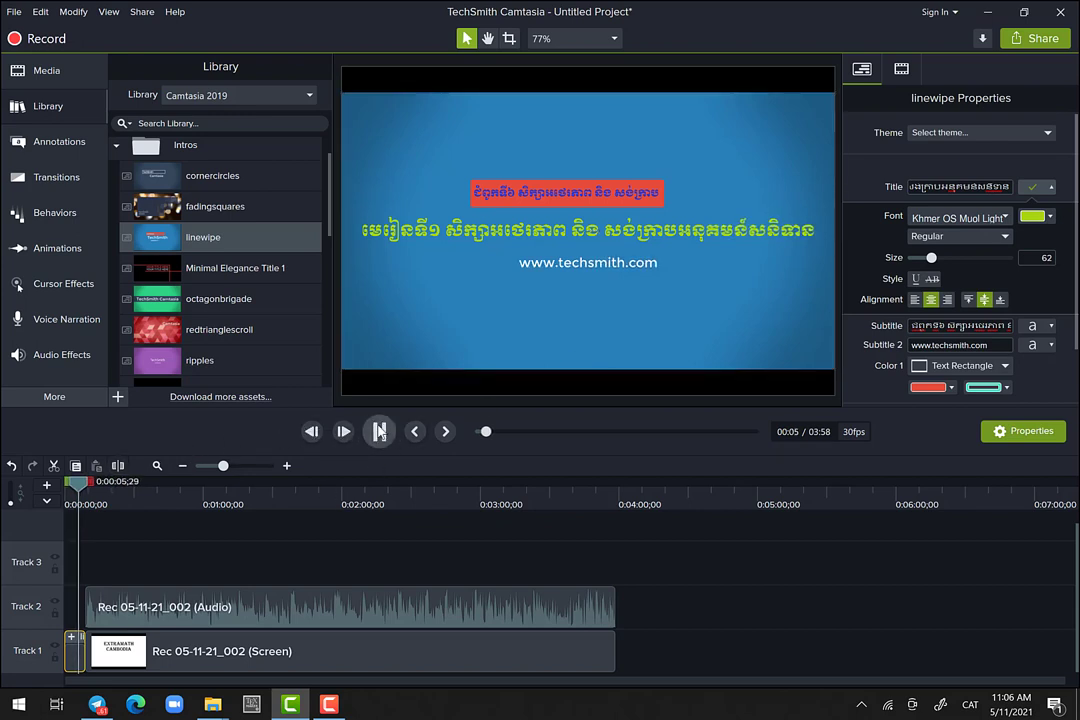
click(379, 431)
click(379, 431)
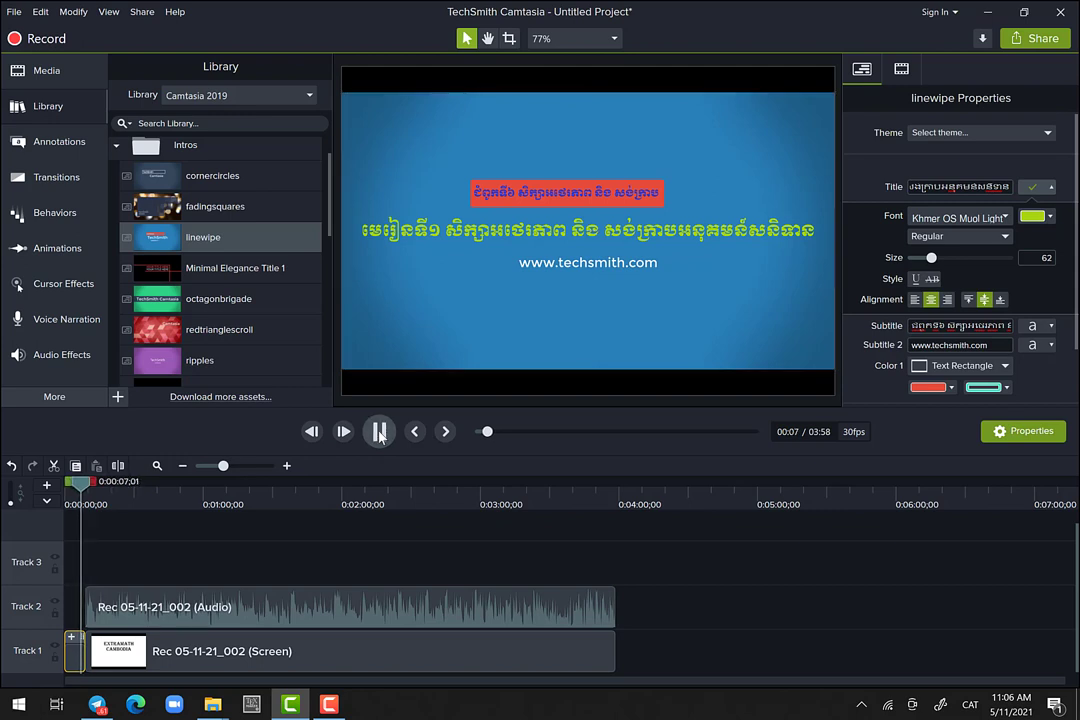
click(379, 431)
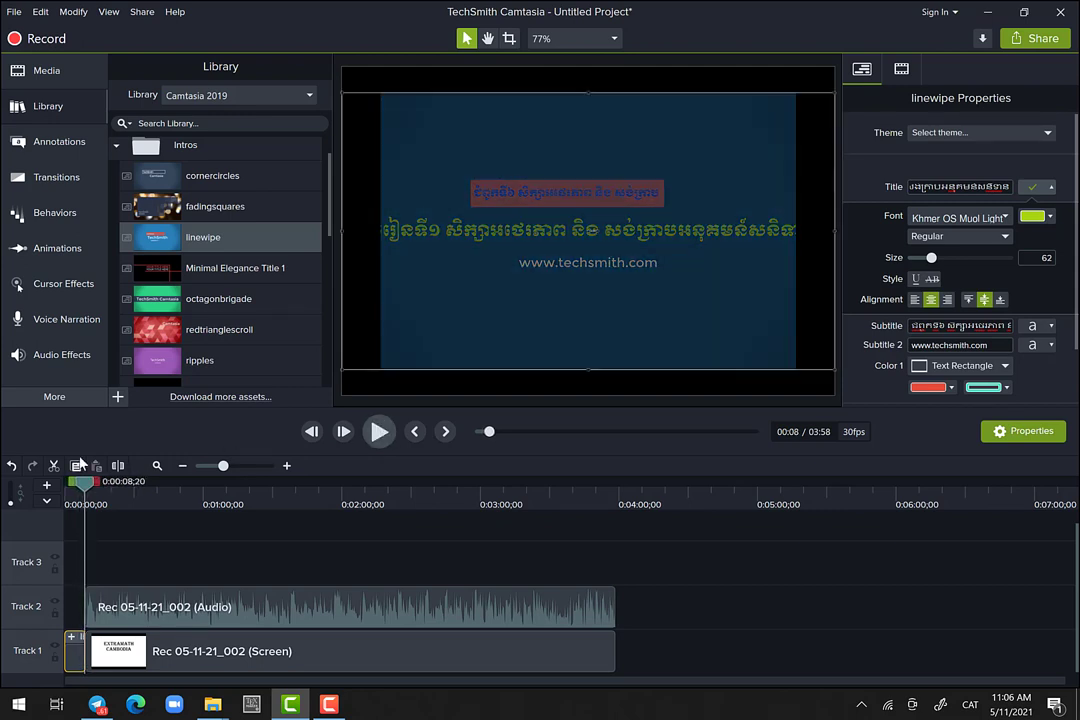
click(81, 484)
drag(81, 484, 78, 484)
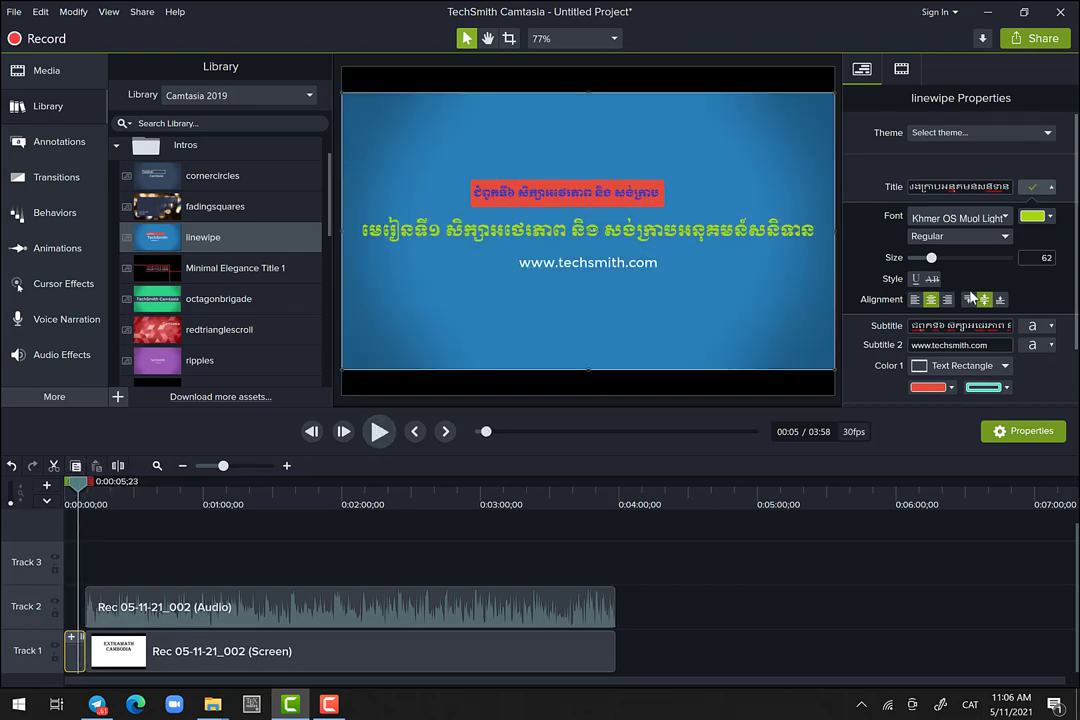
click(1006, 238)
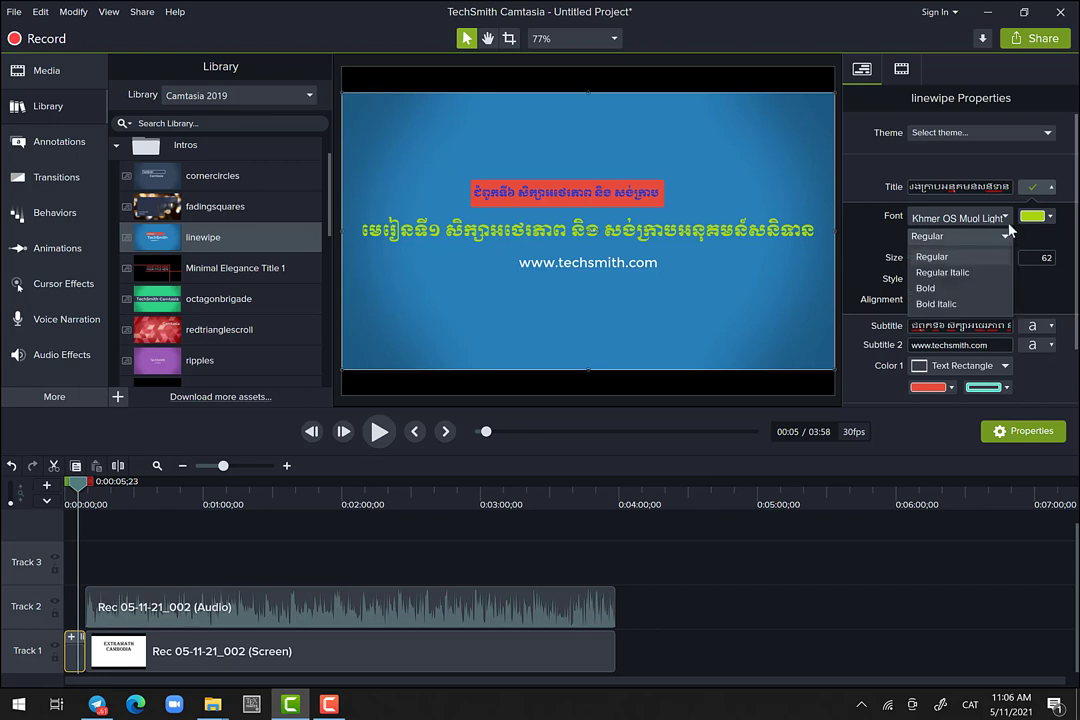
click(1006, 236)
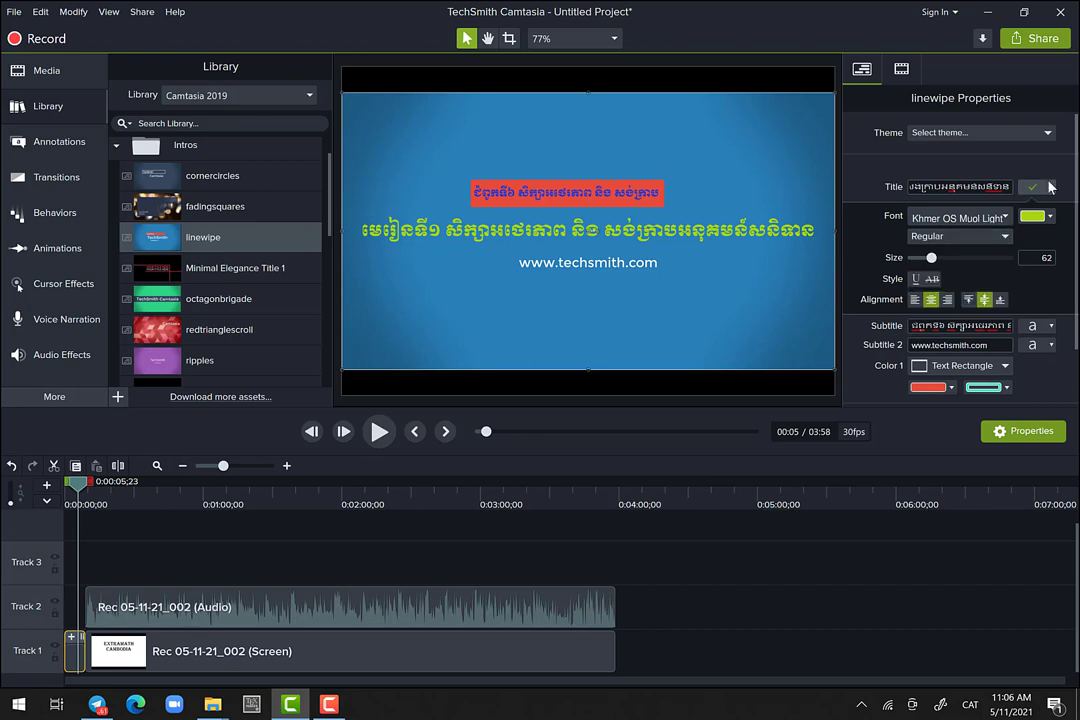
click(1004, 218)
click(1004, 218)
click(1036, 217)
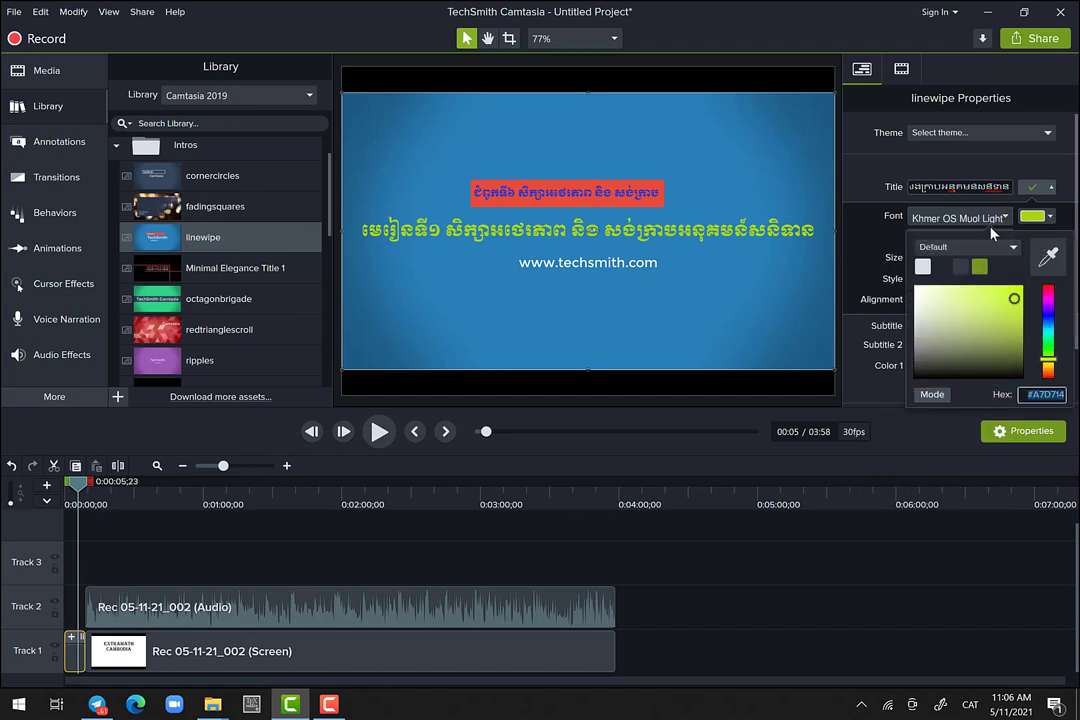
click(883, 237)
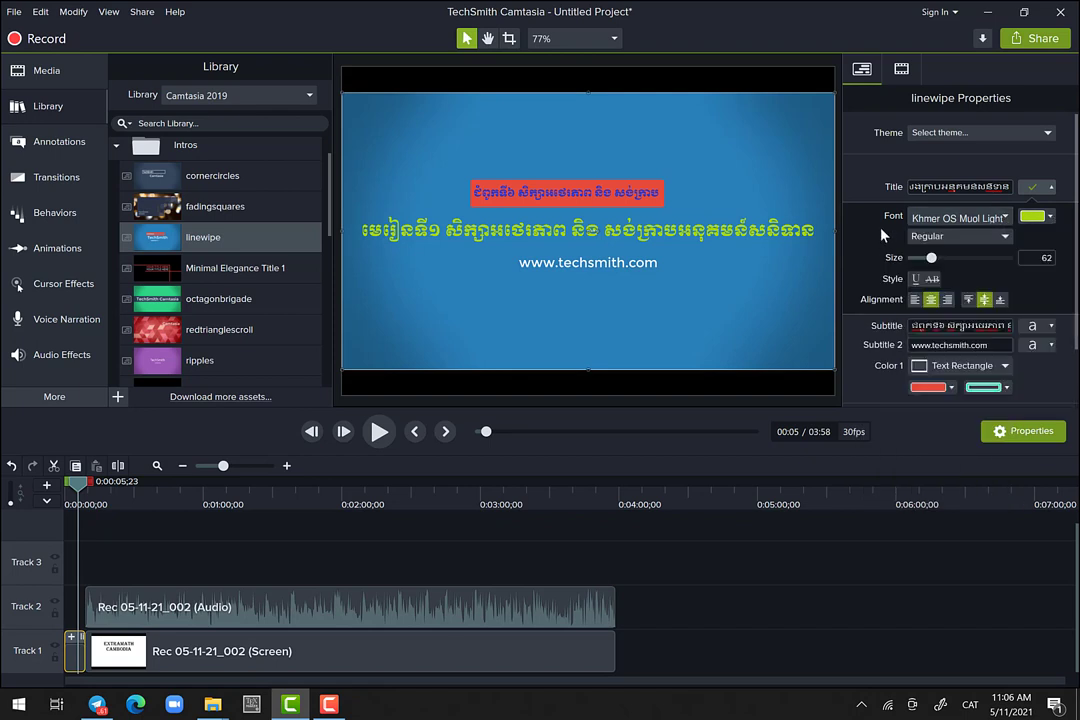
click(1006, 220)
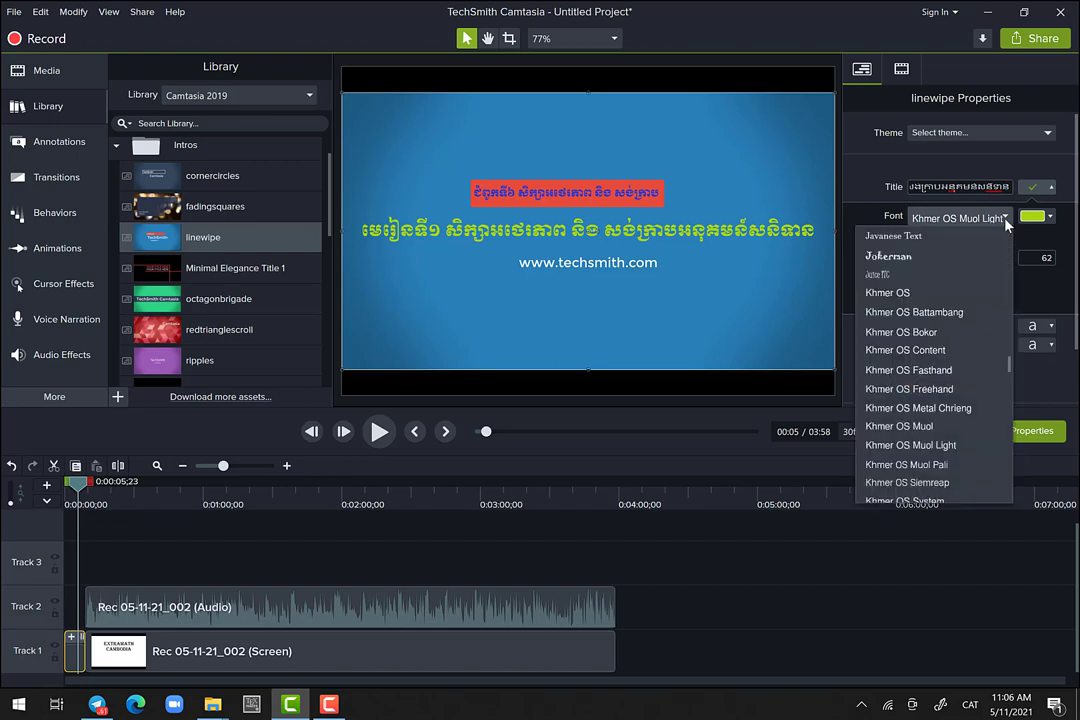
click(1006, 220)
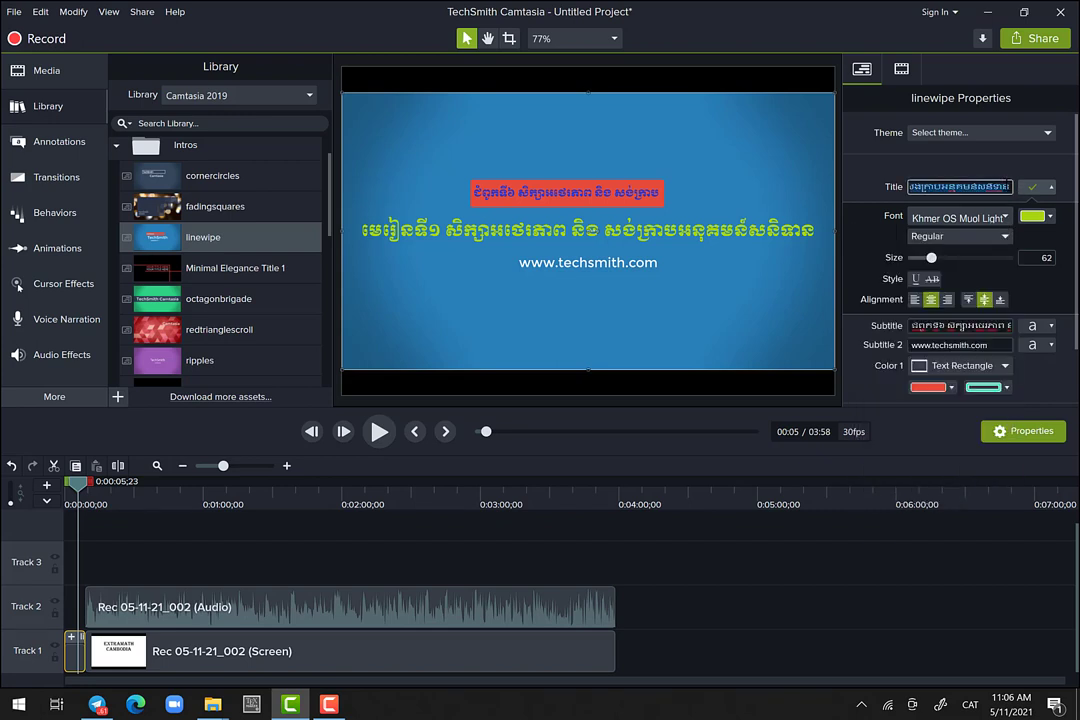
click(1032, 187)
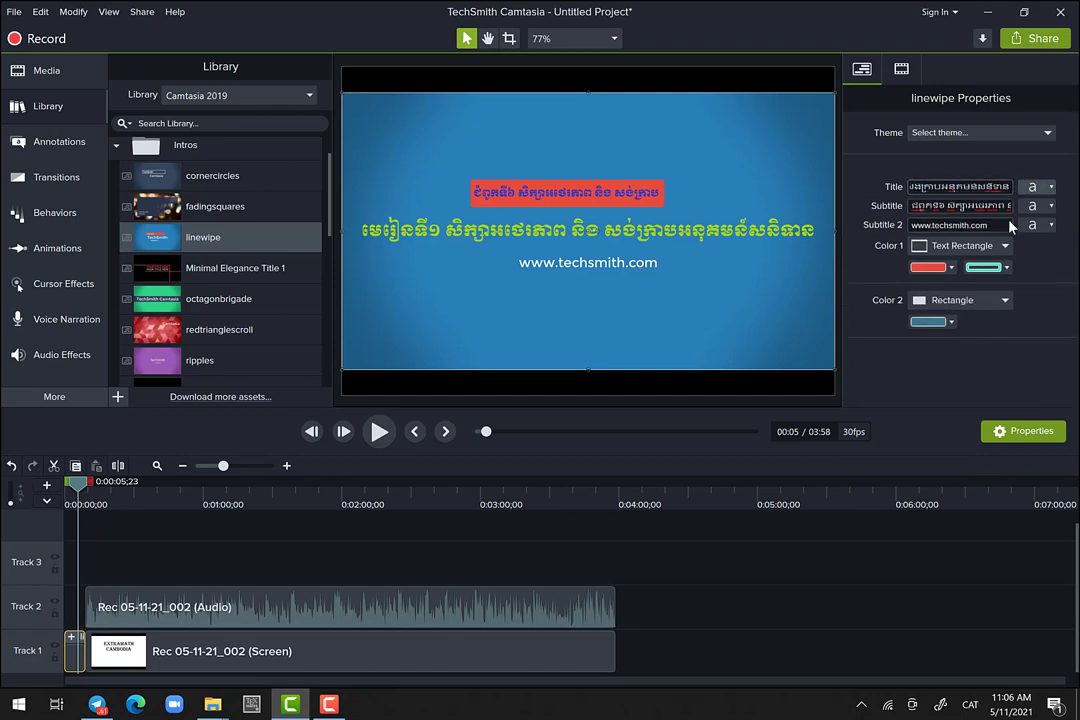
click(1006, 226)
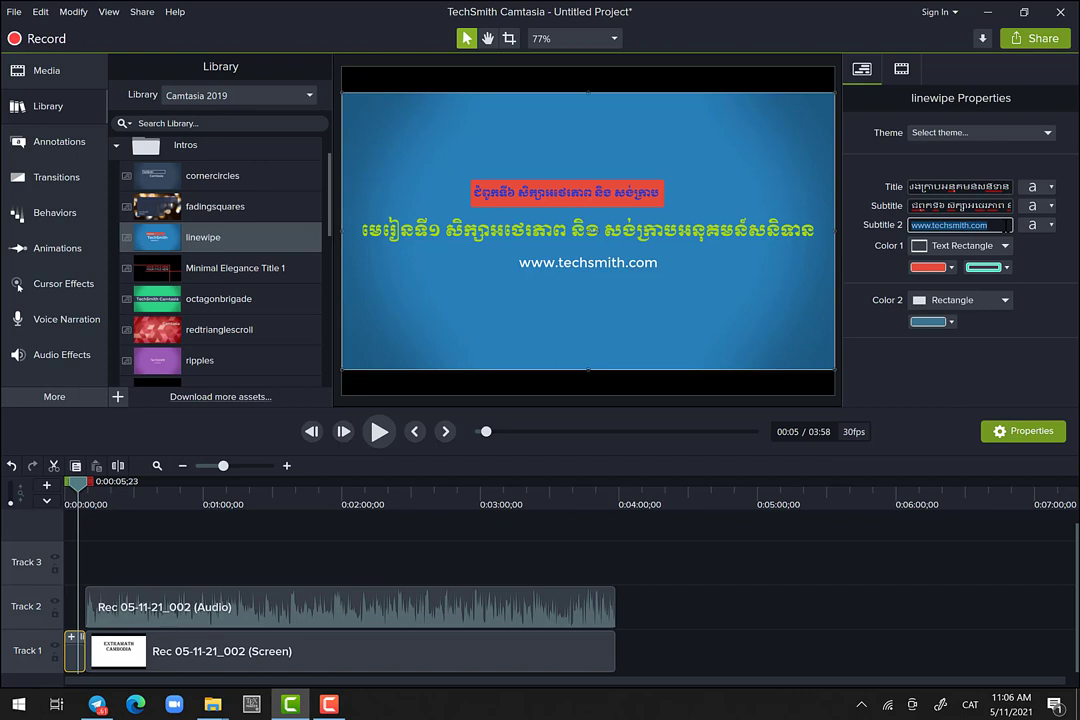
text(ទ)
text(.១)
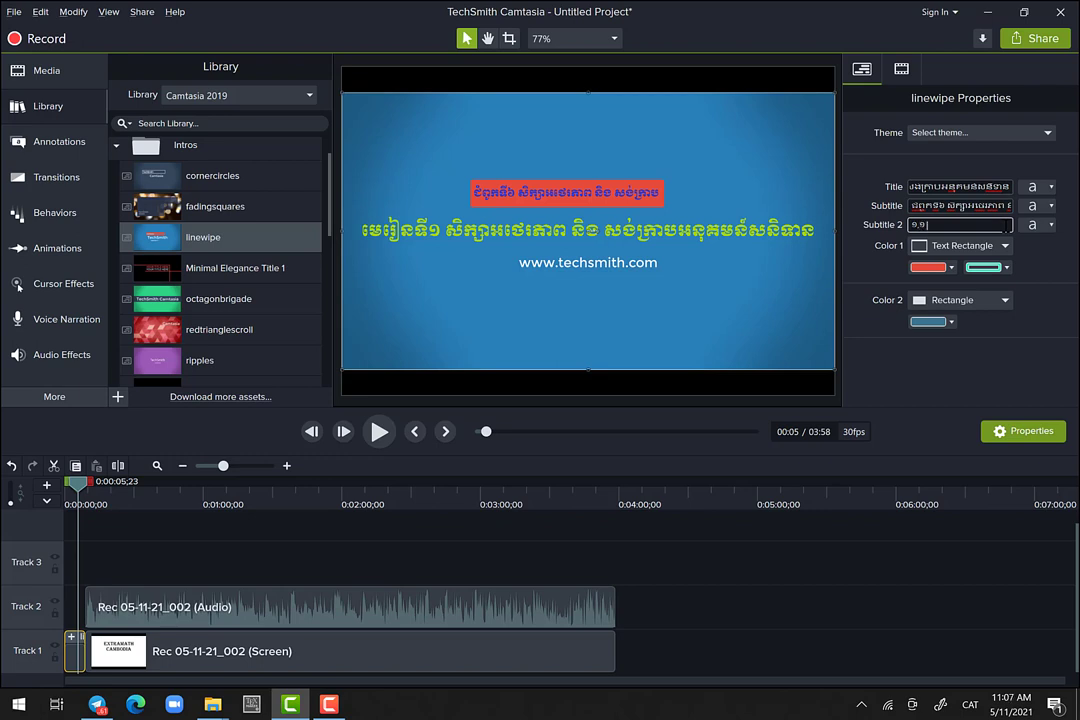
text( អក្សរក្រិក)
drag(83, 486, 73, 492)
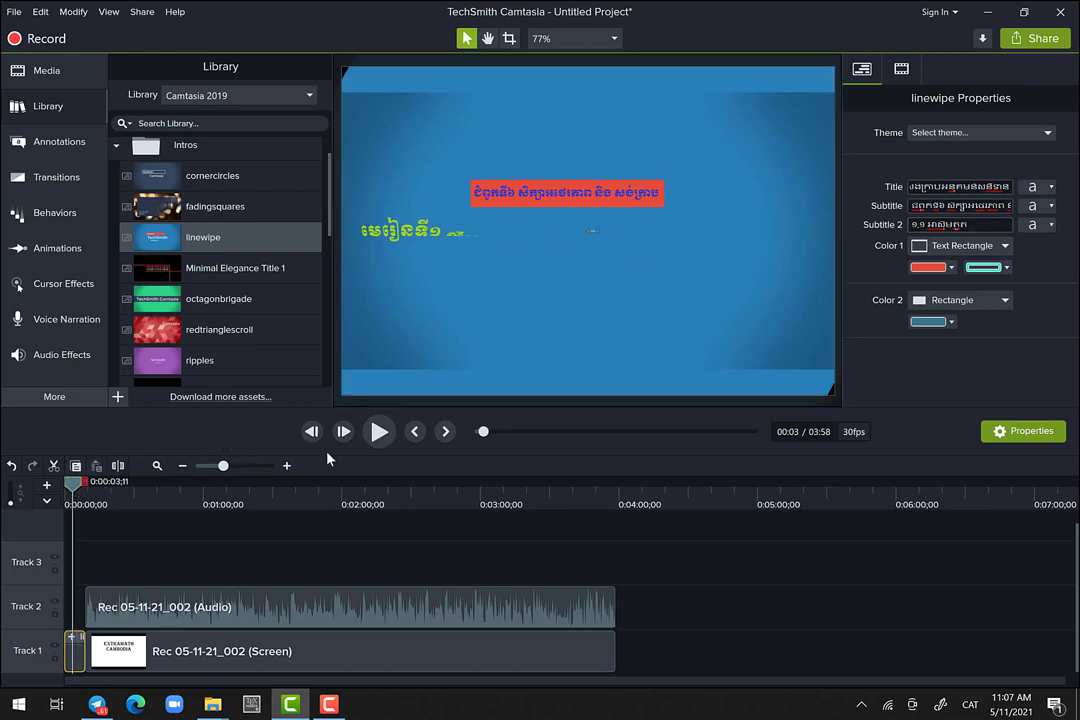
click(379, 433)
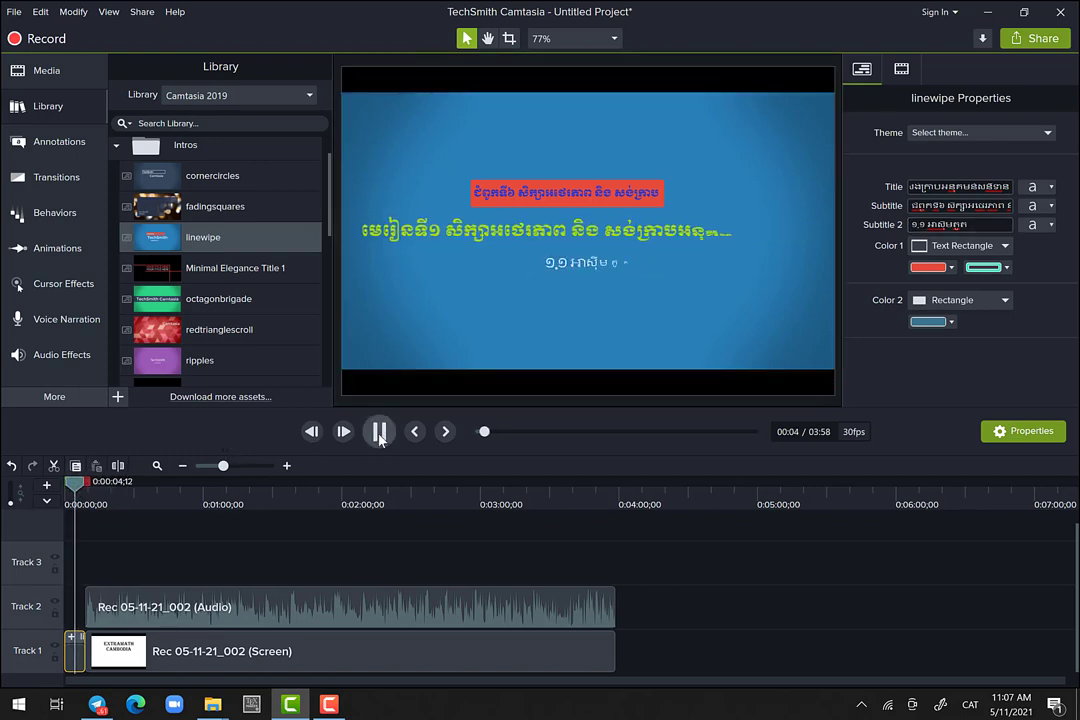
click(379, 433)
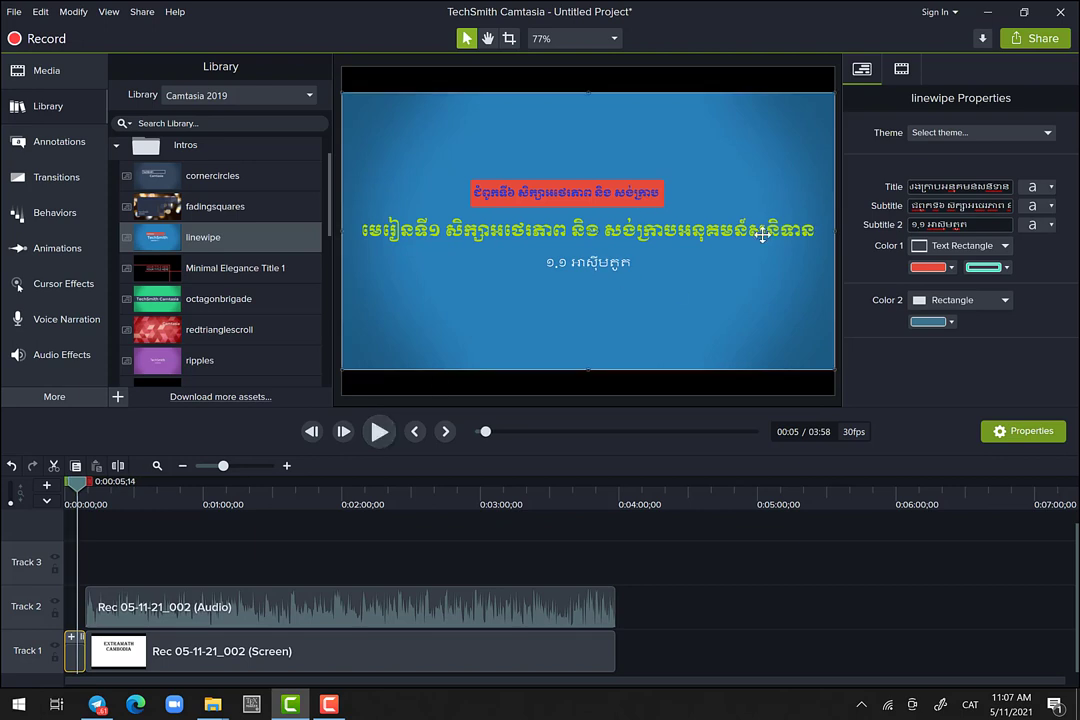
Step: Set the second subtitle line's font to Khmer OS Freehand
click(1045, 227)
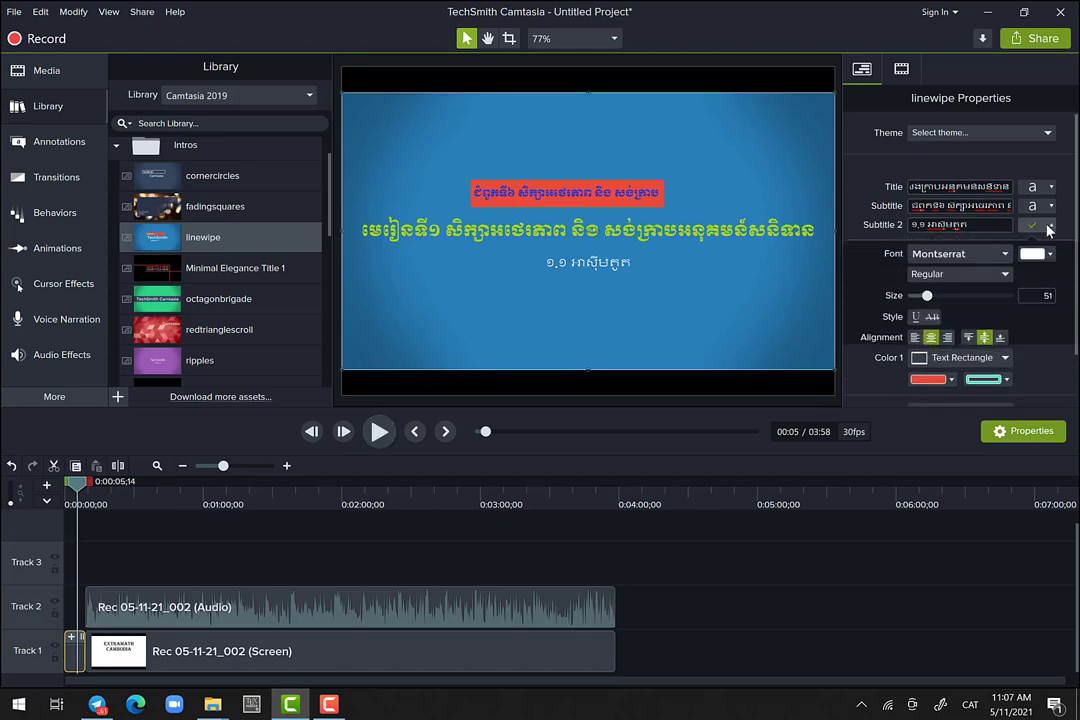
click(1005, 256)
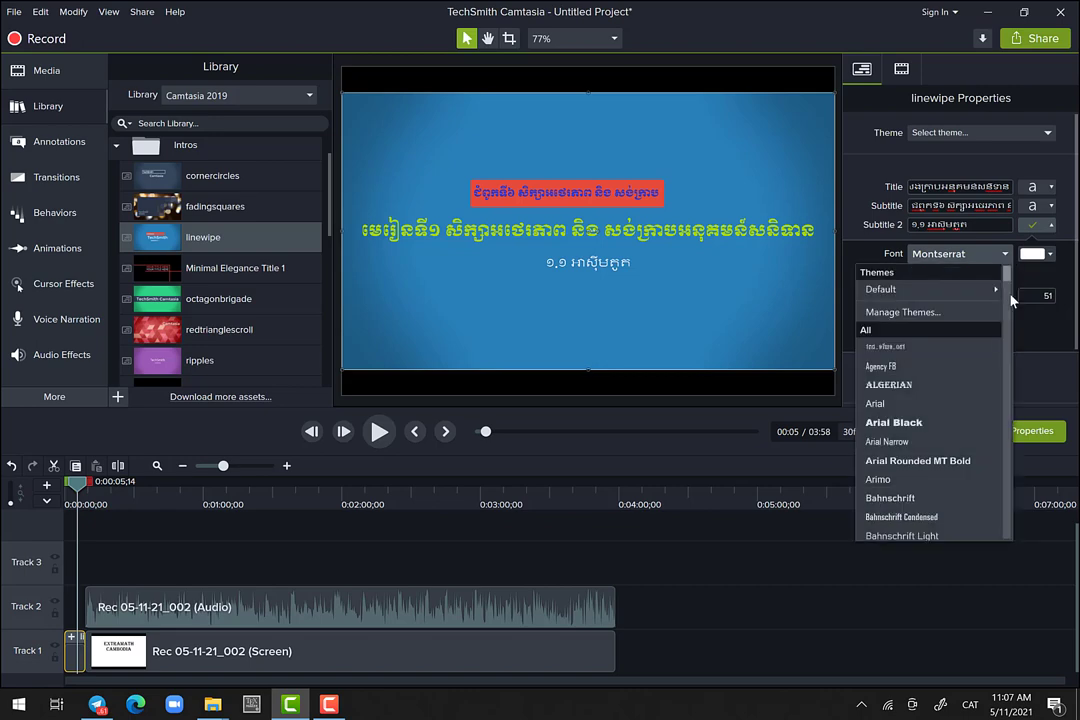
drag(1012, 300, 1011, 409)
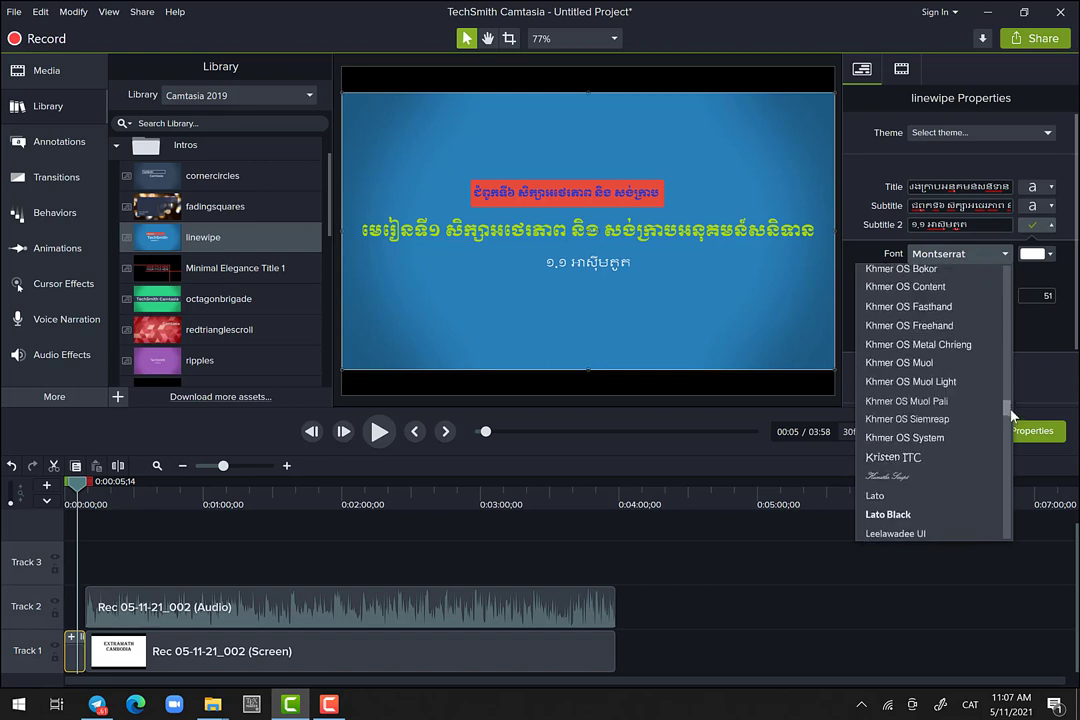
click(955, 326)
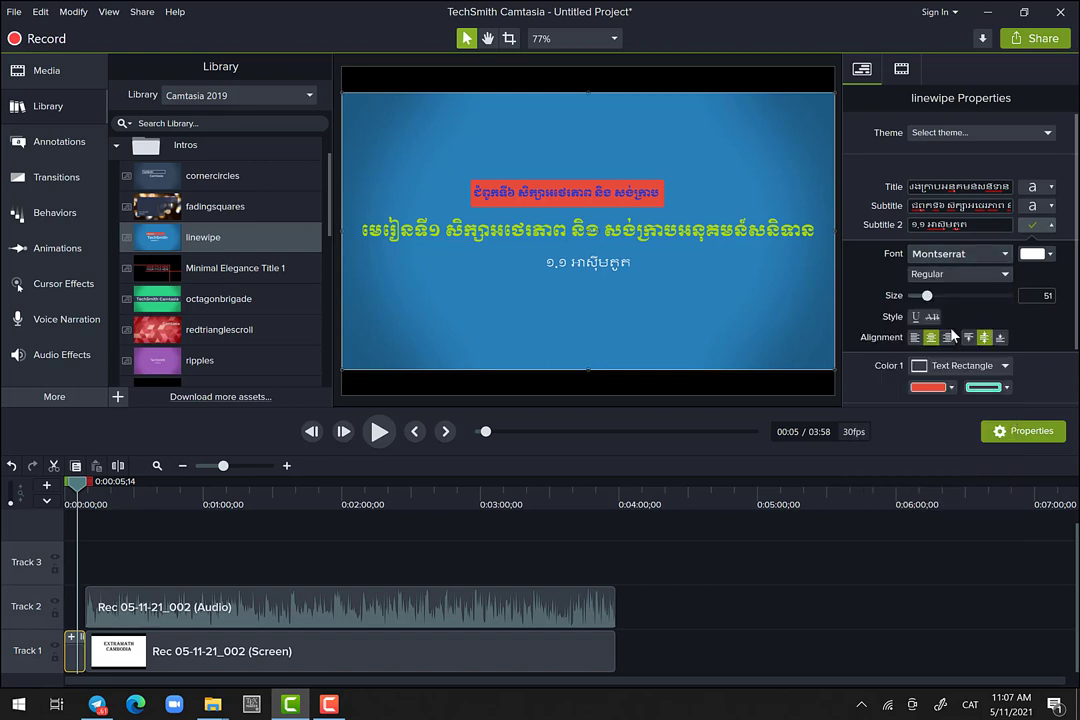
Step: Colour the text yellow #E8E010, raise its size to 174, and preview the intro
click(1050, 256)
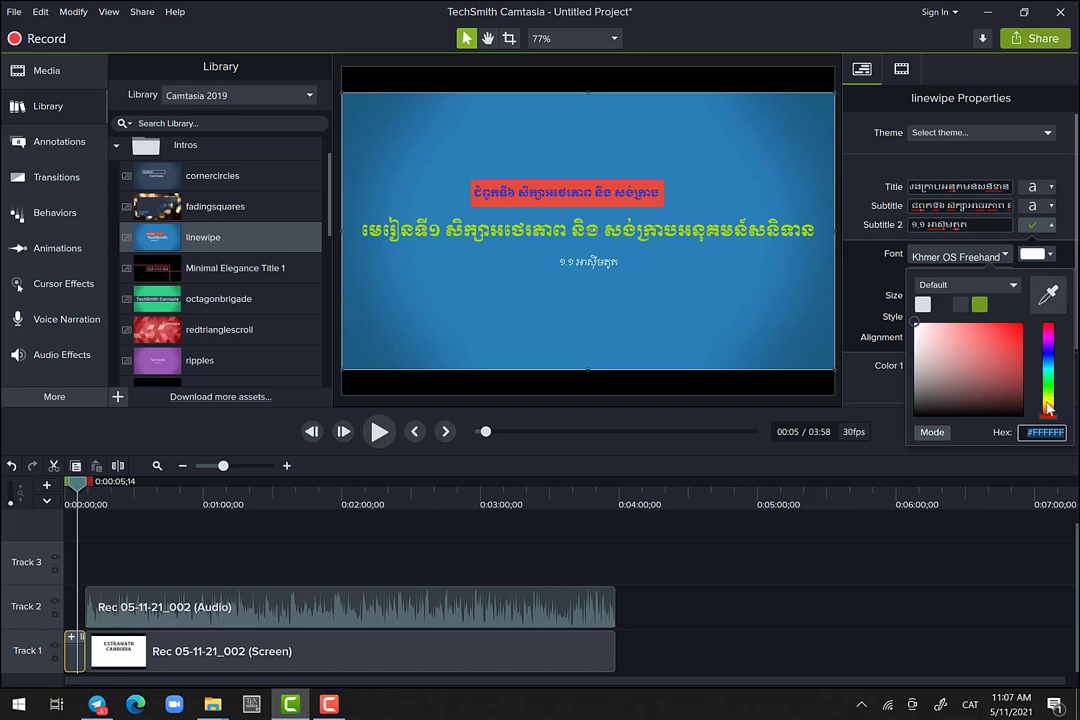
drag(1048, 407, 1048, 402)
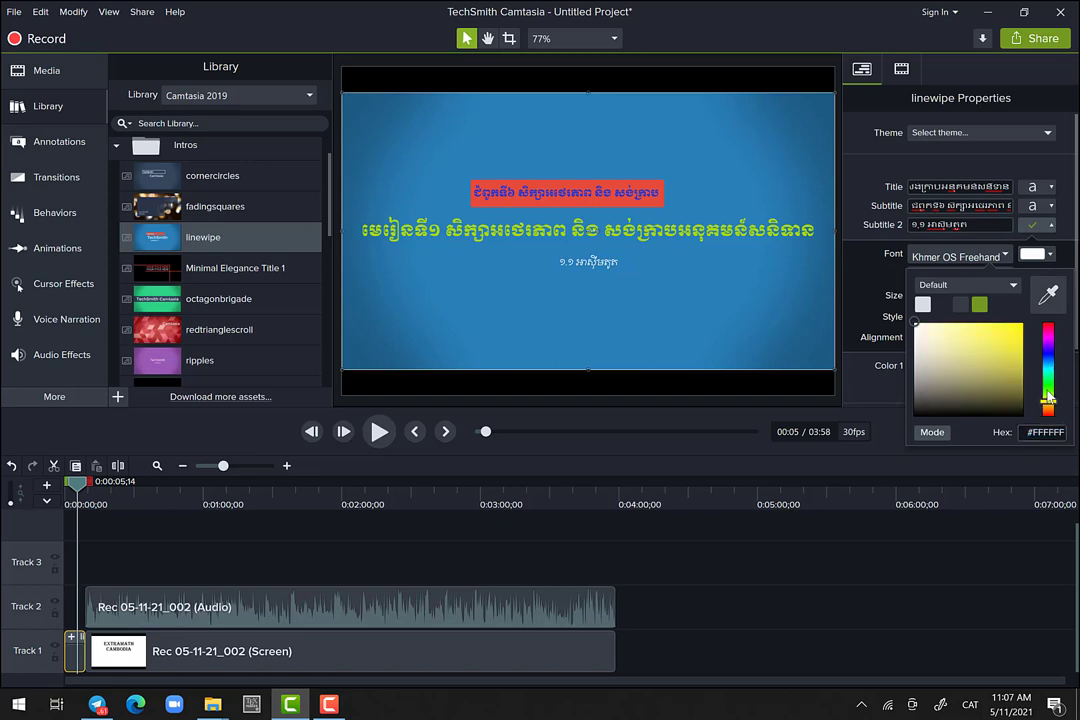
click(1016, 332)
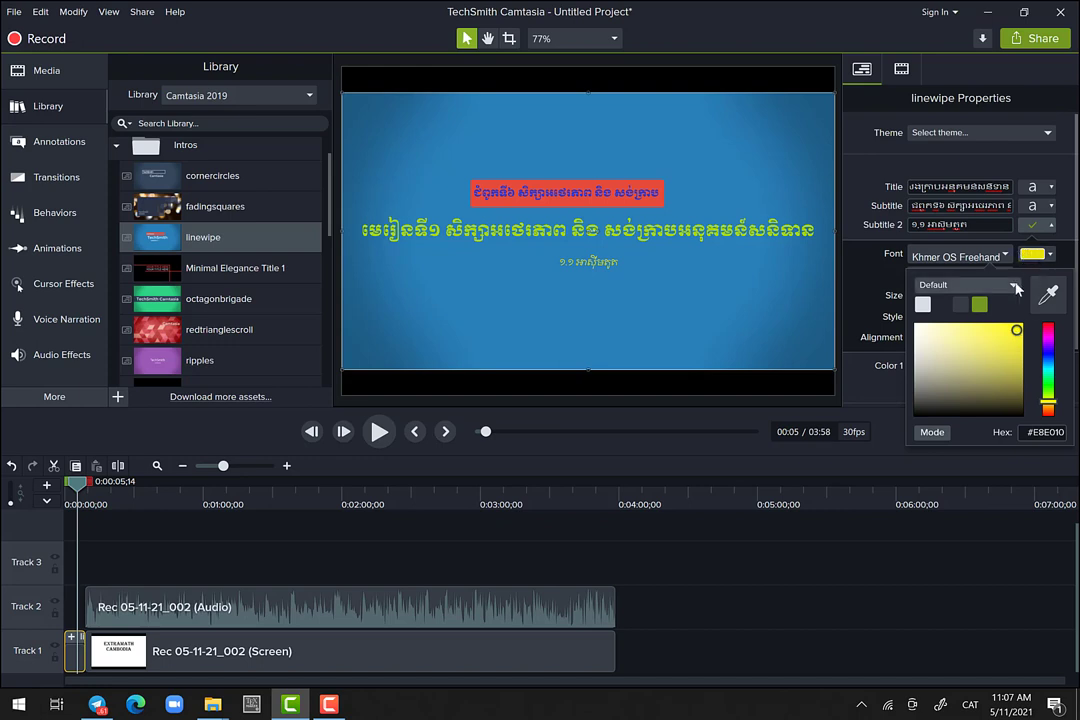
click(1016, 289)
click(1016, 289)
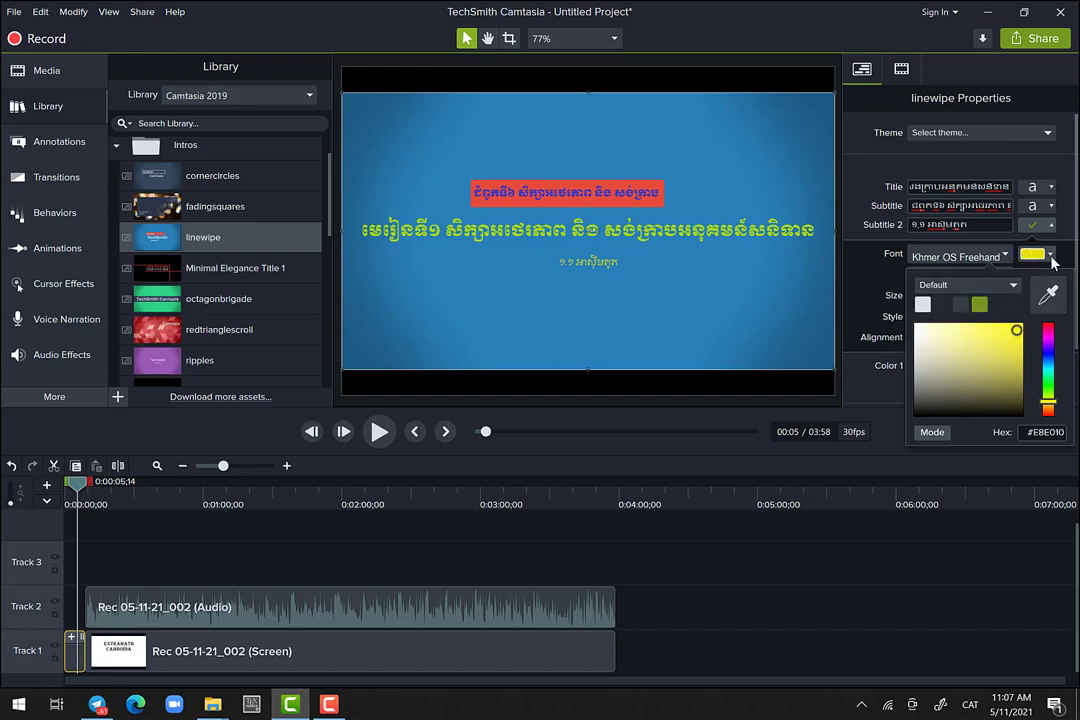
click(1051, 257)
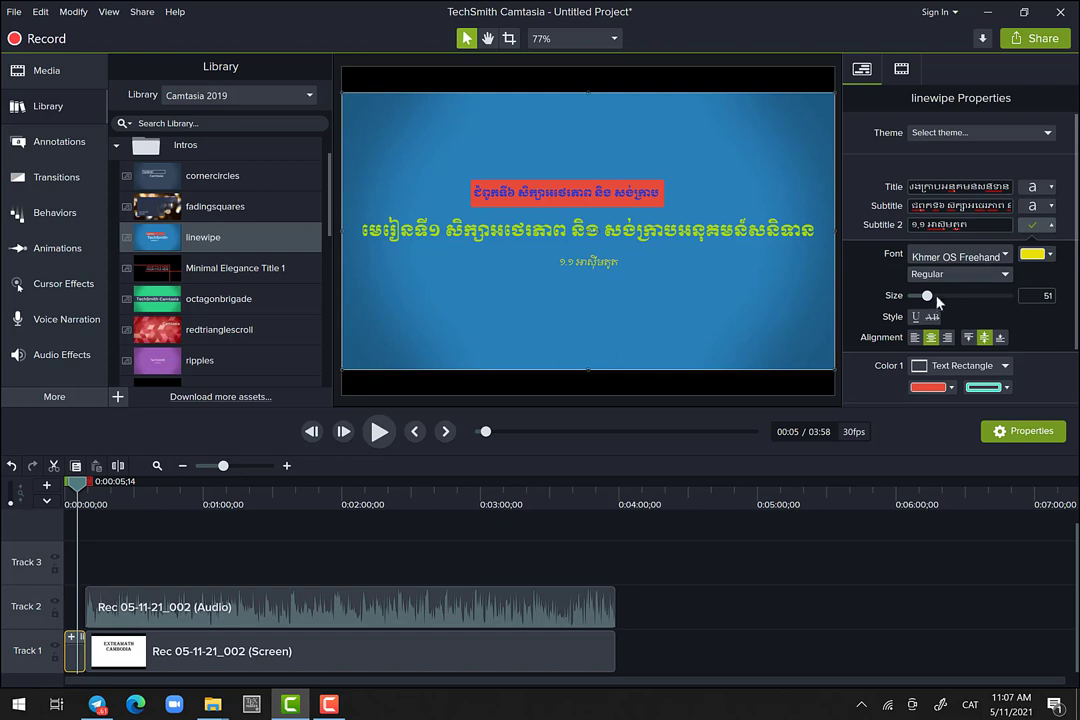
drag(965, 303, 970, 303)
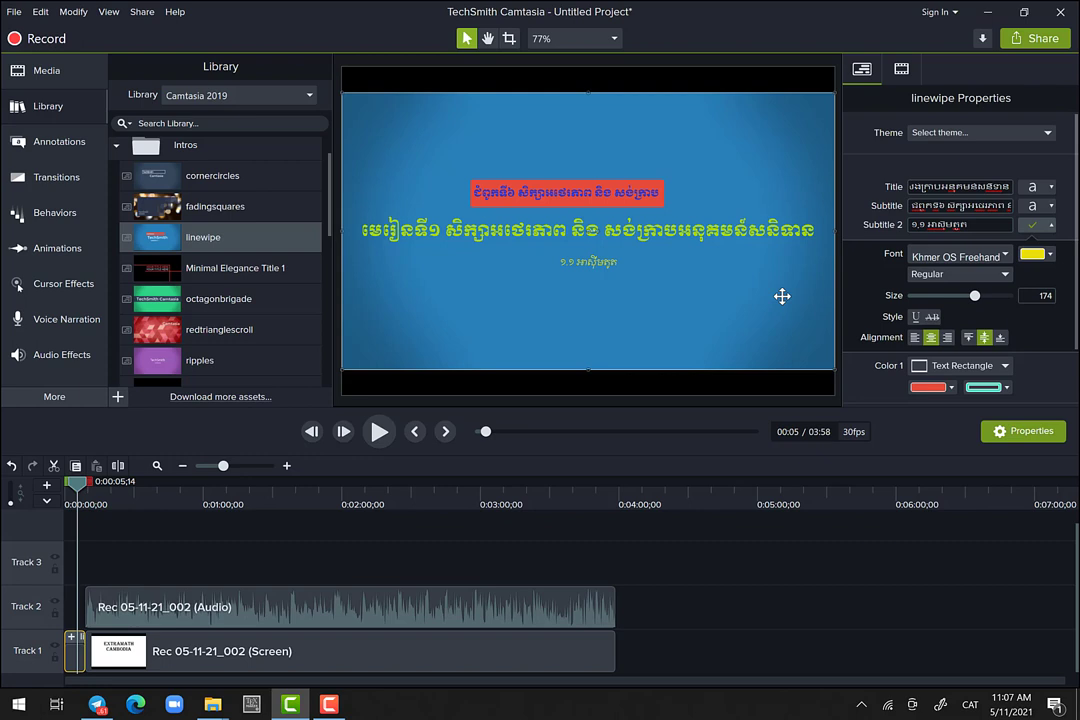
click(379, 431)
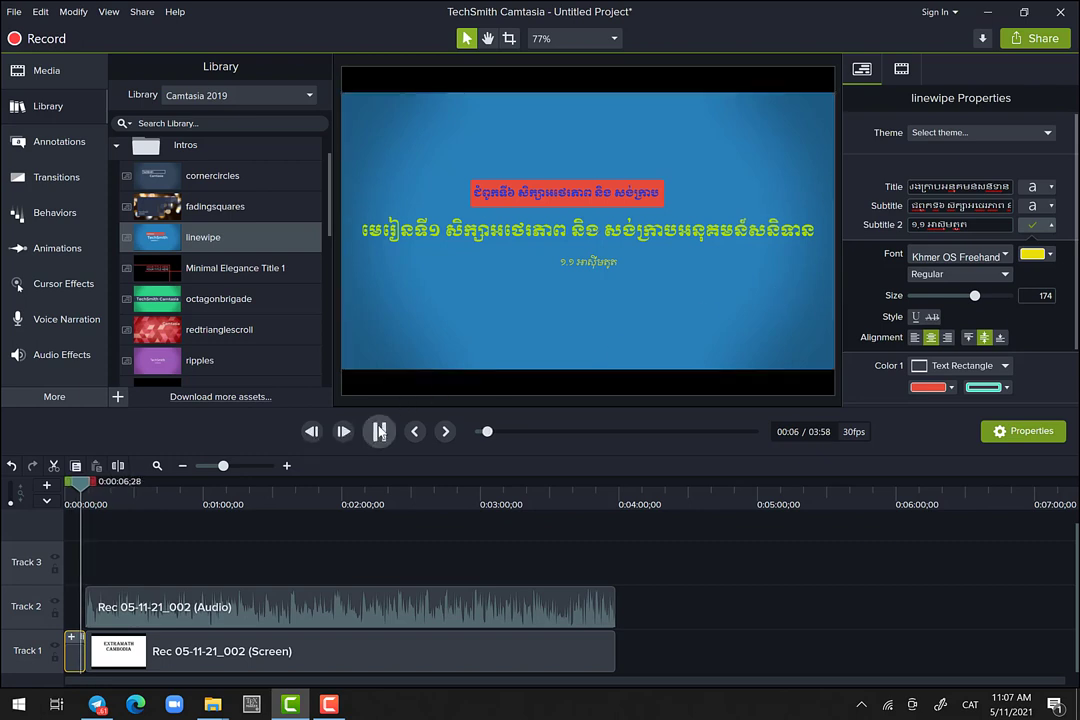
drag(84, 482, 61, 490)
click(344, 433)
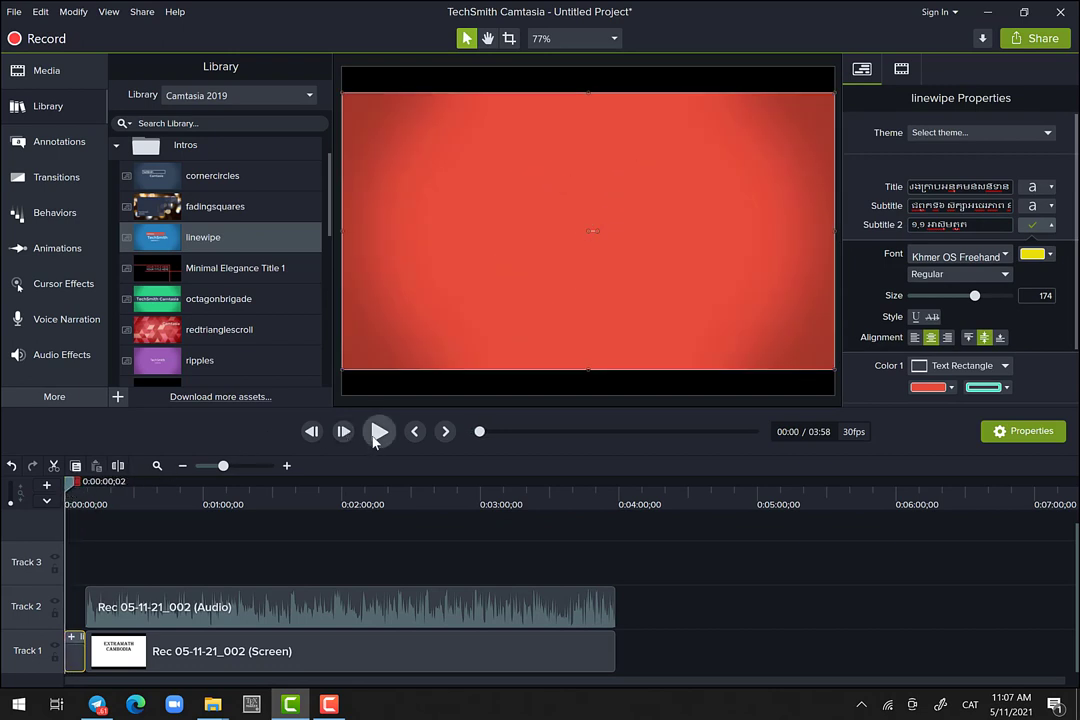
click(377, 437)
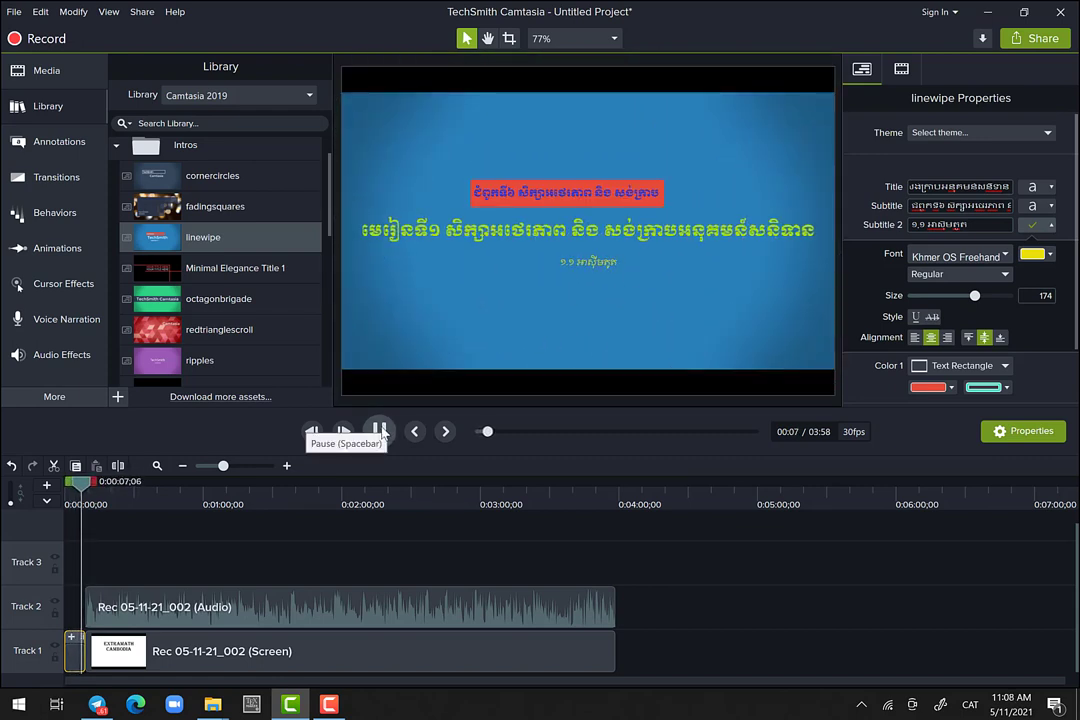
click(380, 431)
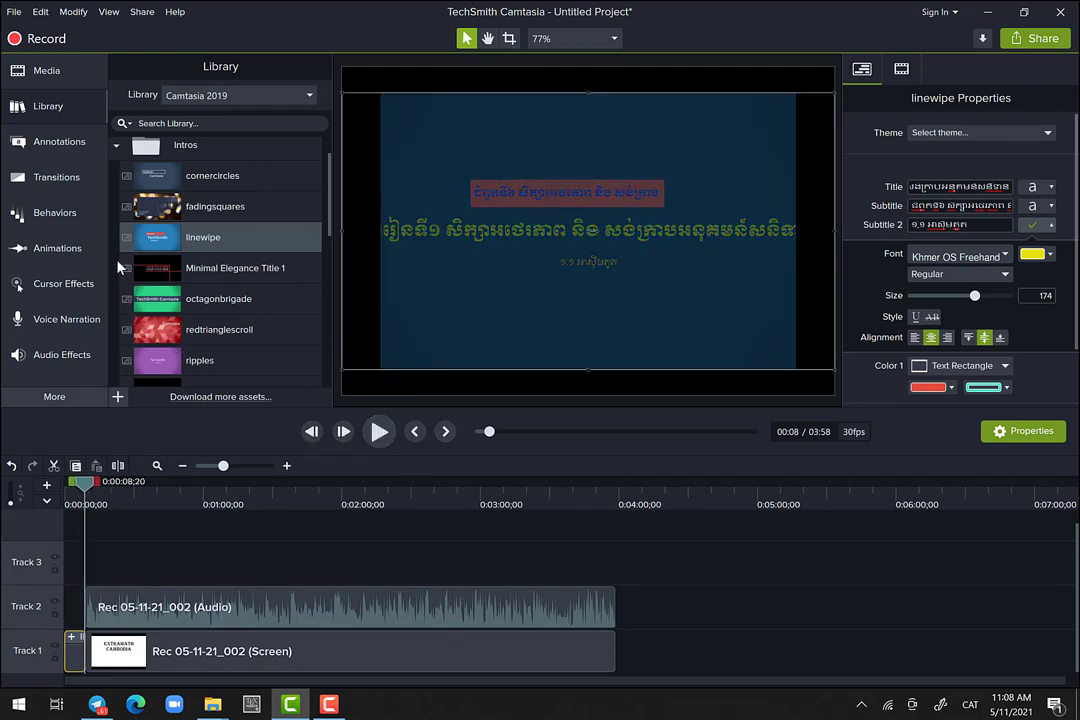
scroll(150, 270, down, 5)
scroll(180, 268, down, 3)
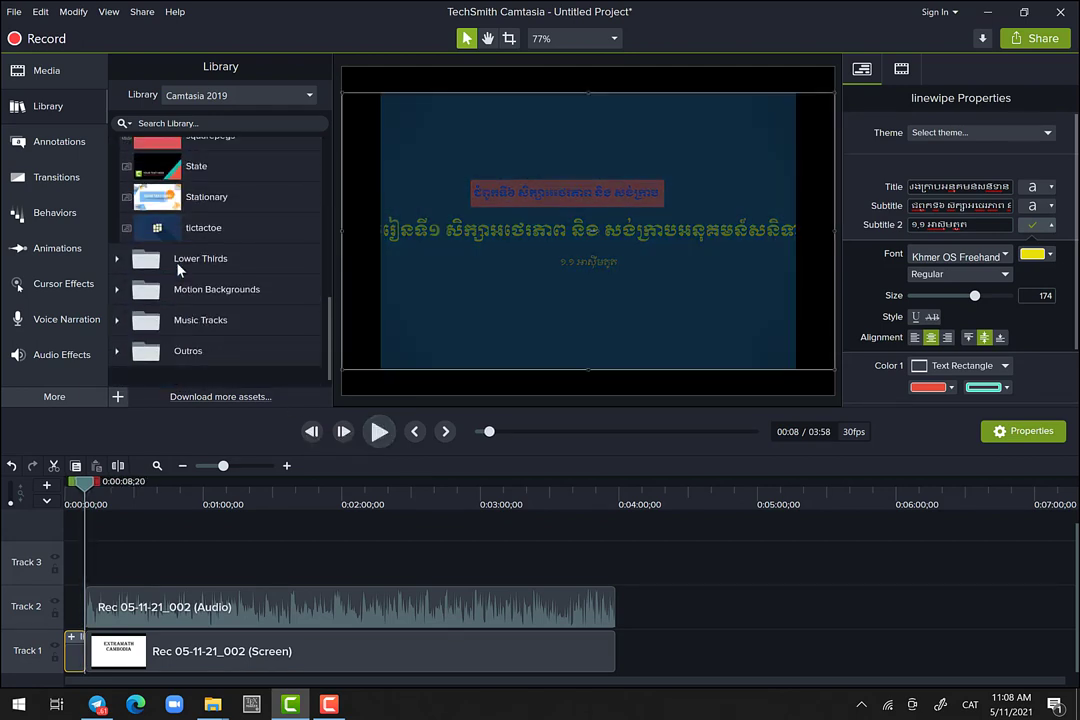
Step: Place the asimpleway music from Library > Music Tracks at the start of Track 2 and trim it short
click(50, 107)
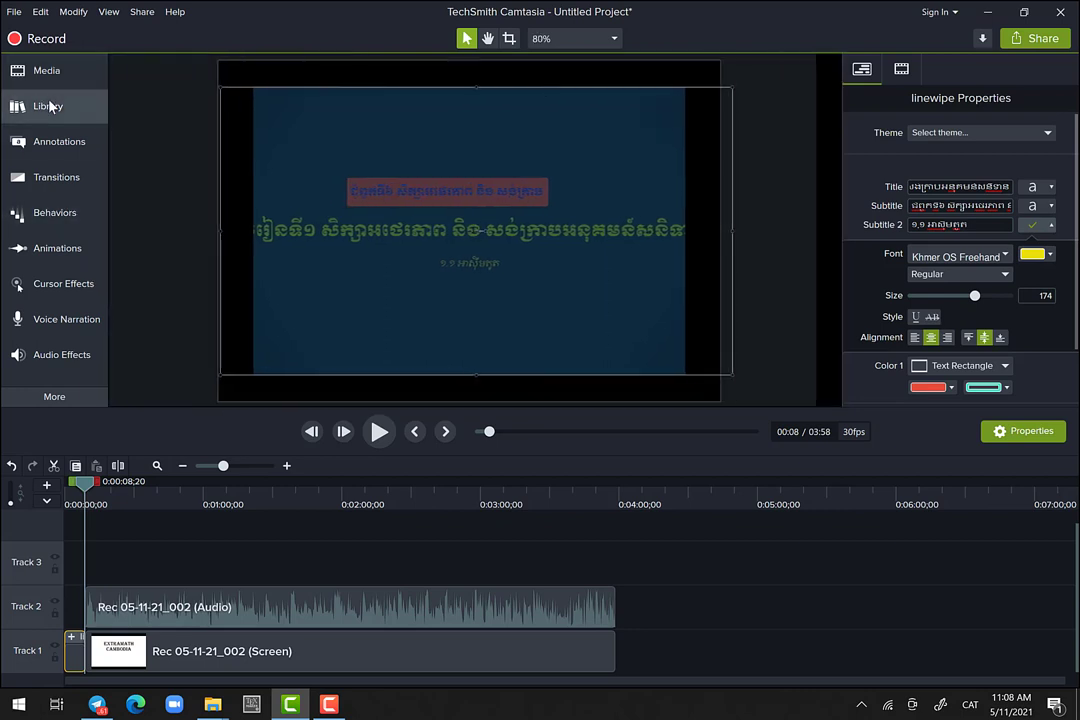
click(47, 106)
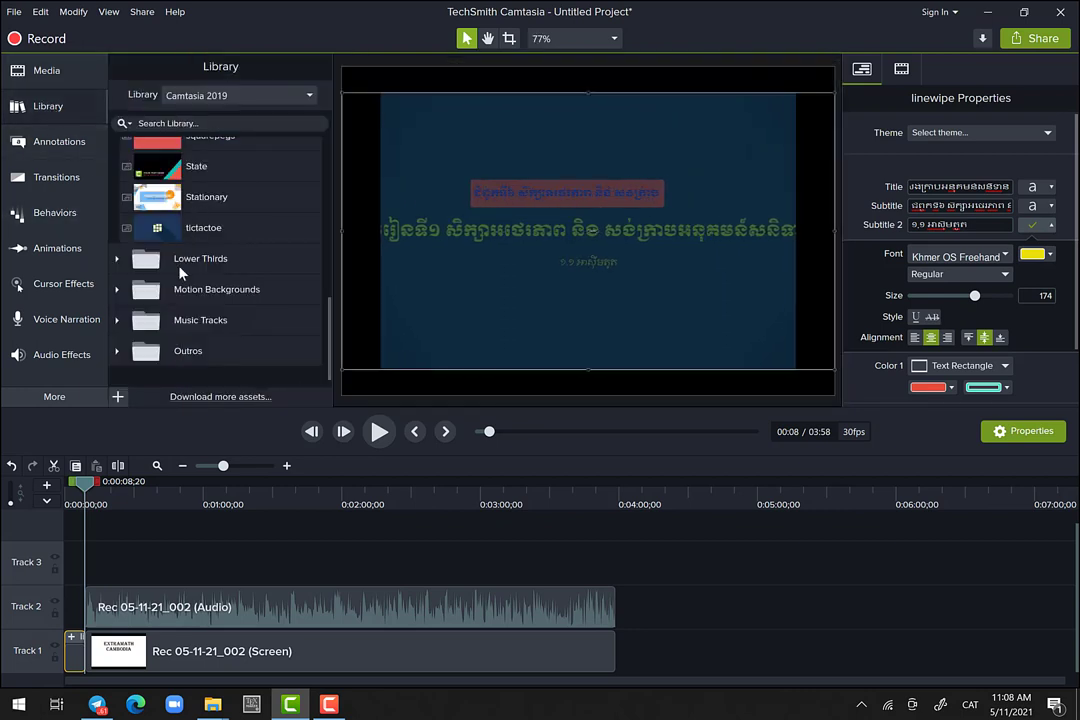
double_click(185, 322)
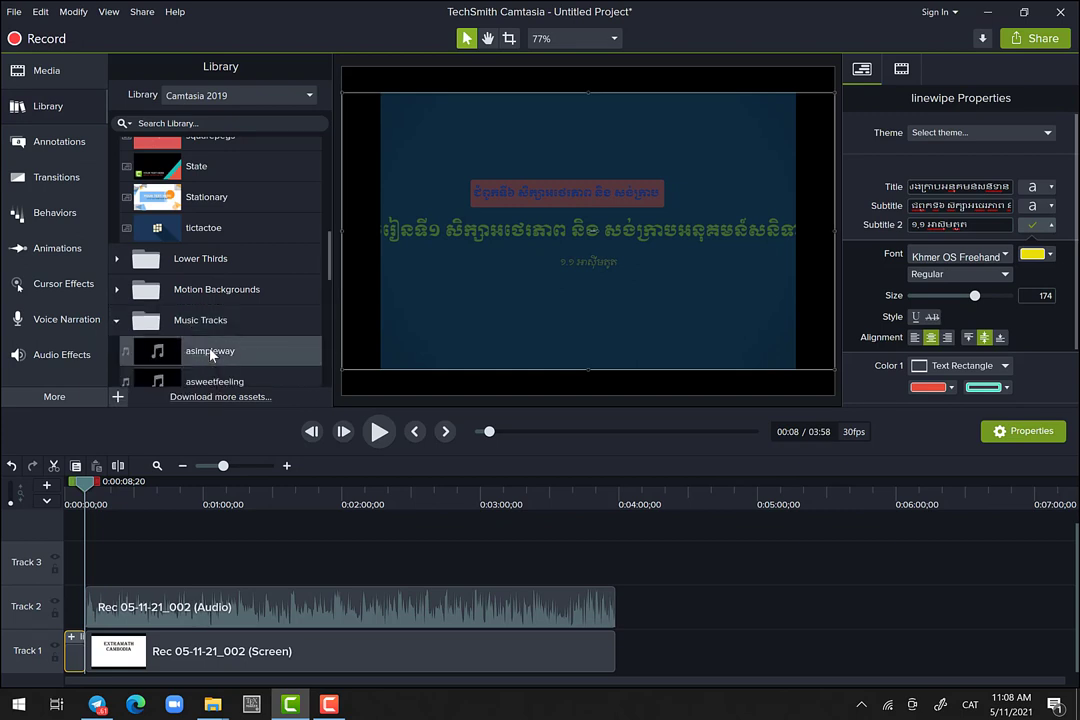
drag(210, 355, 70, 568)
drag(416, 568, 72, 609)
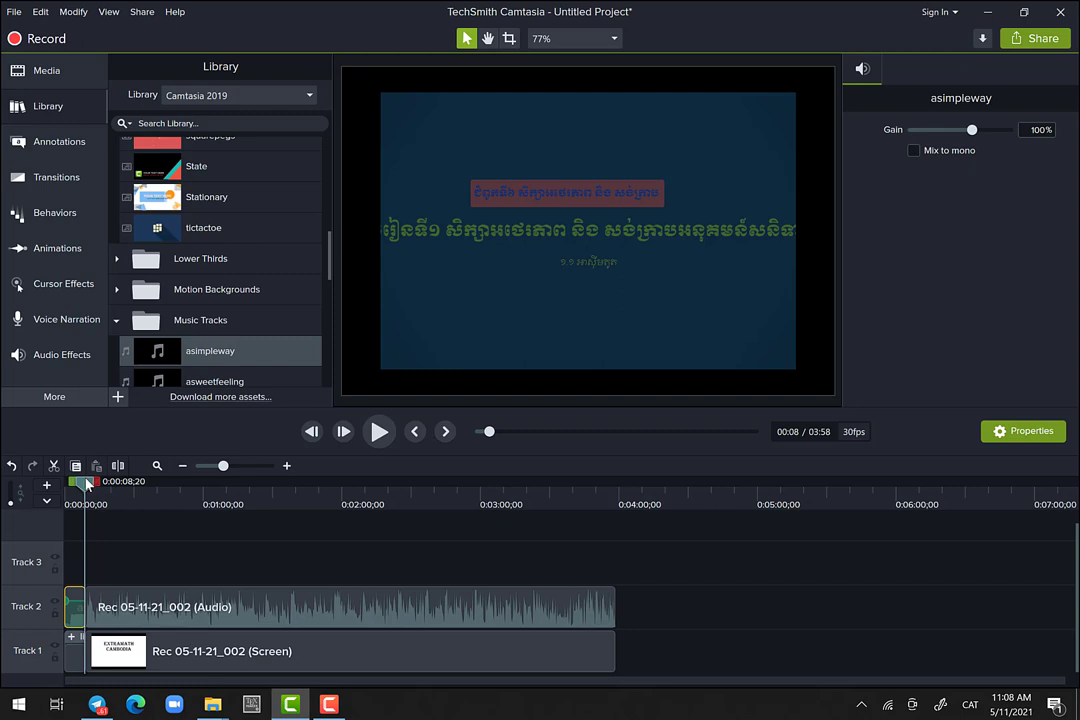
Step: Preview the intro with the new music from the beginning and zoom the timeline in
drag(87, 484, 66, 484)
click(379, 431)
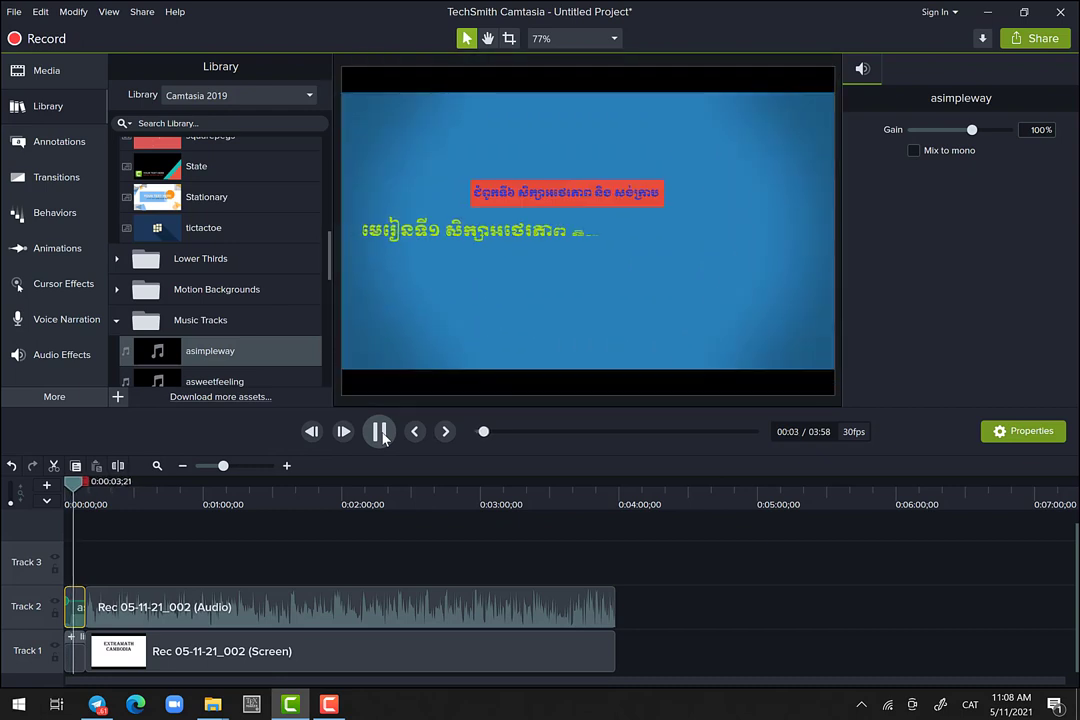
click(380, 432)
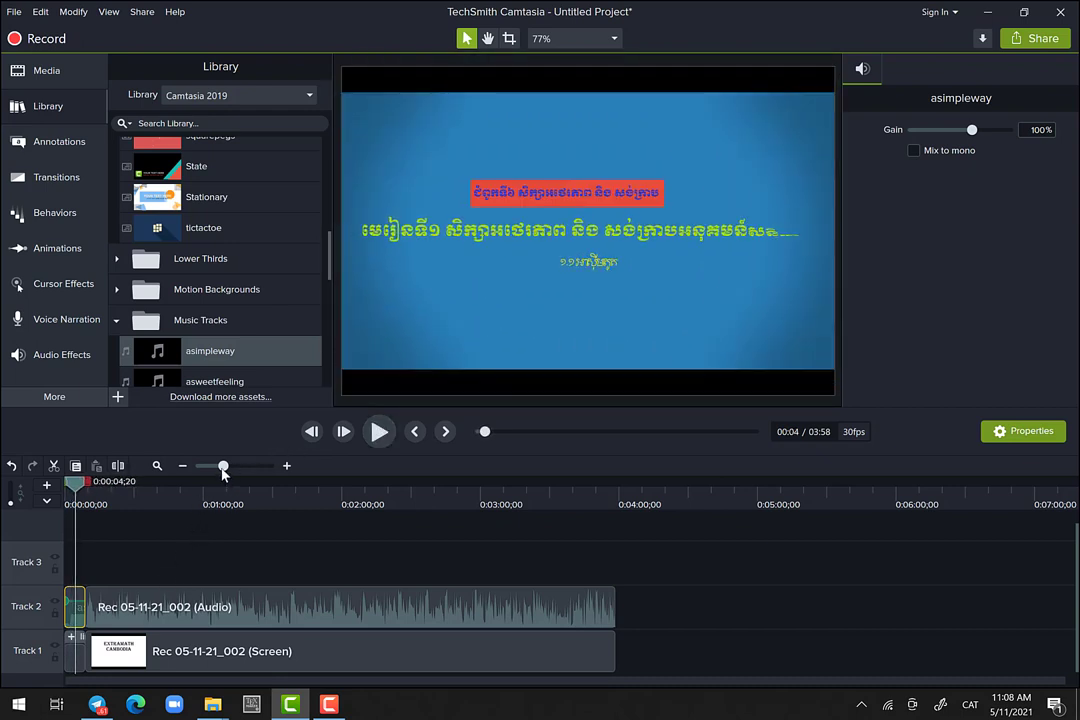
drag(222, 468, 259, 468)
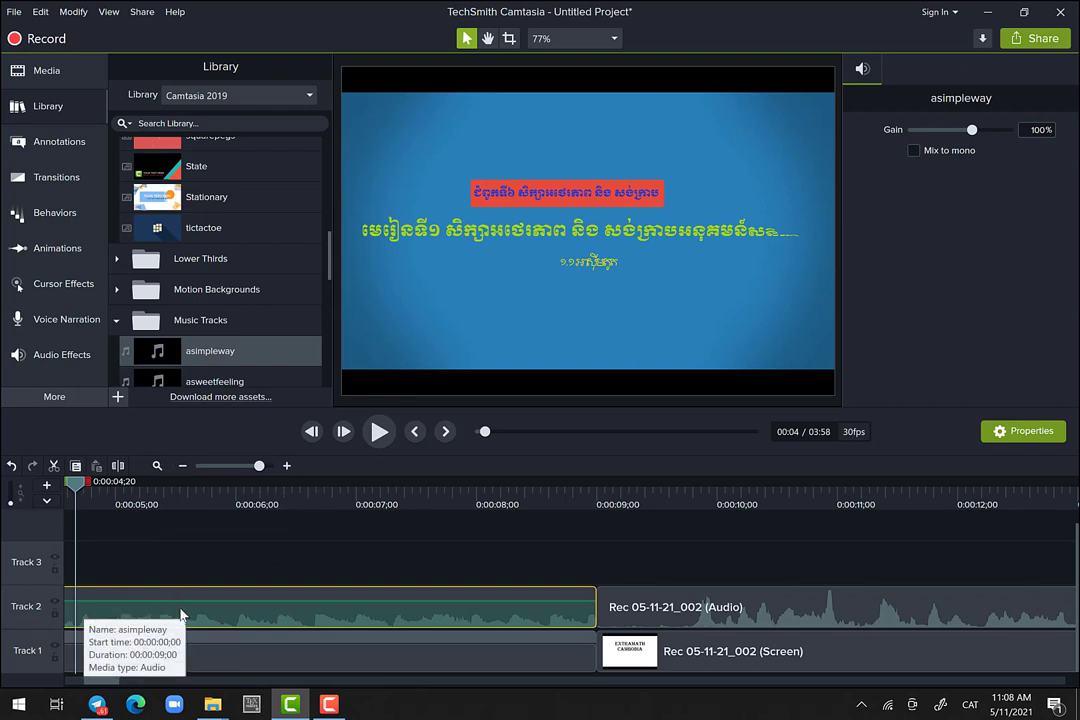
Step: Apply Fade In and Fade Out audio effects to the asimpleway clip on Track 2
click(64, 356)
drag(138, 175, 97, 610)
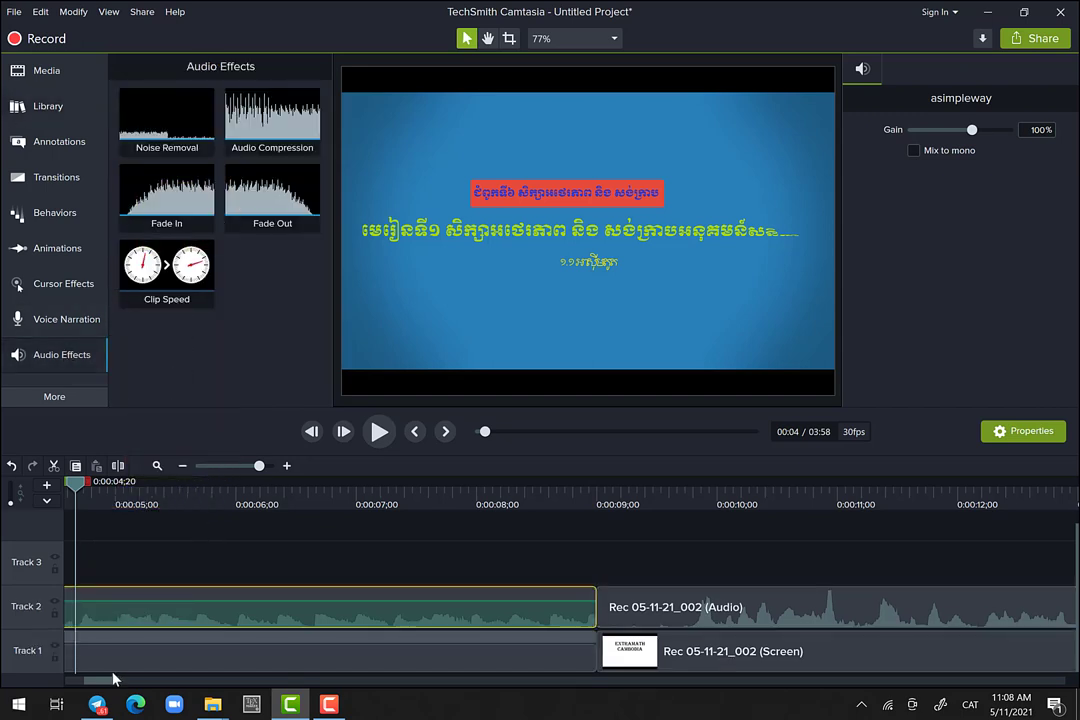
click(70, 680)
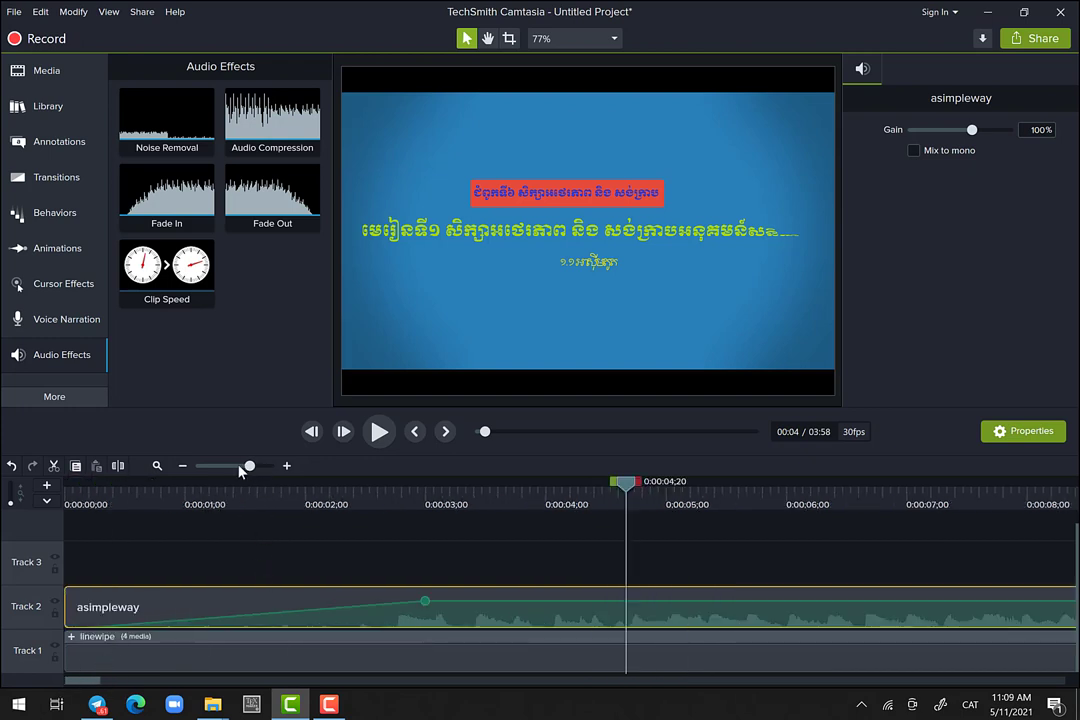
drag(240, 470, 233, 469)
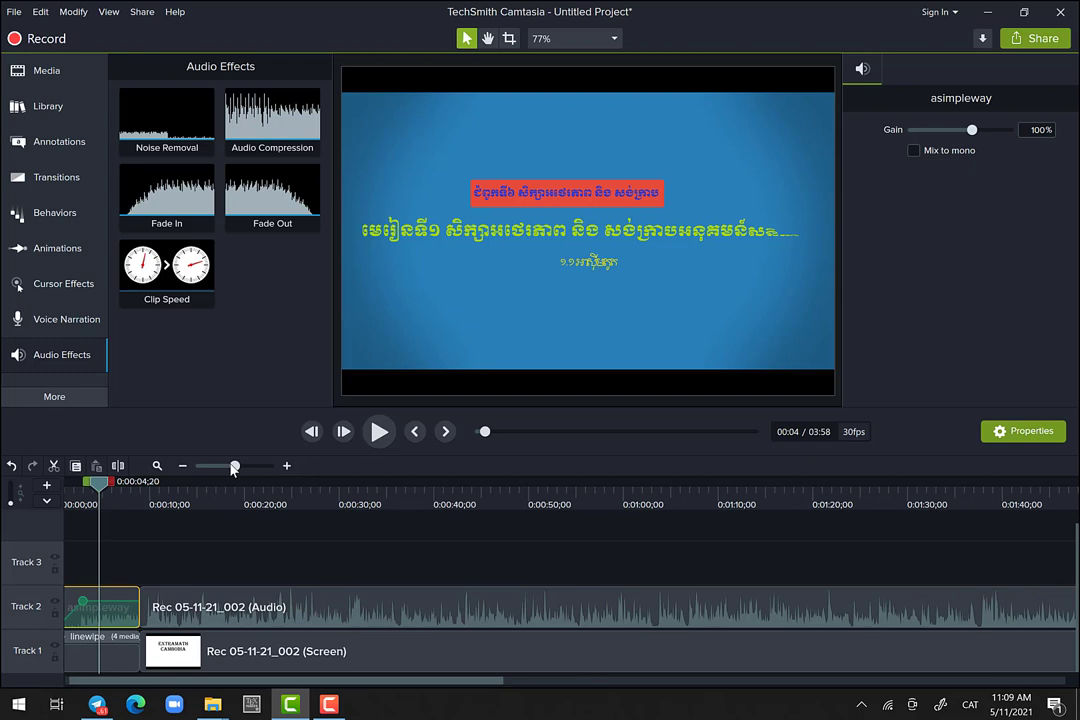
drag(265, 210, 105, 601)
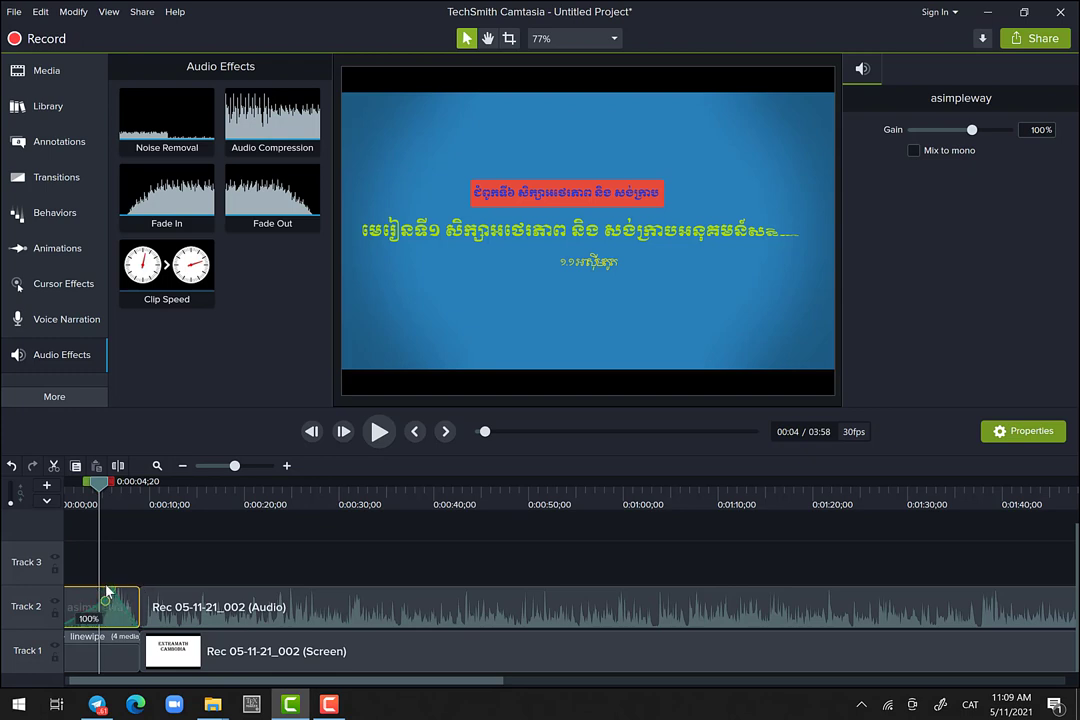
click(72, 490)
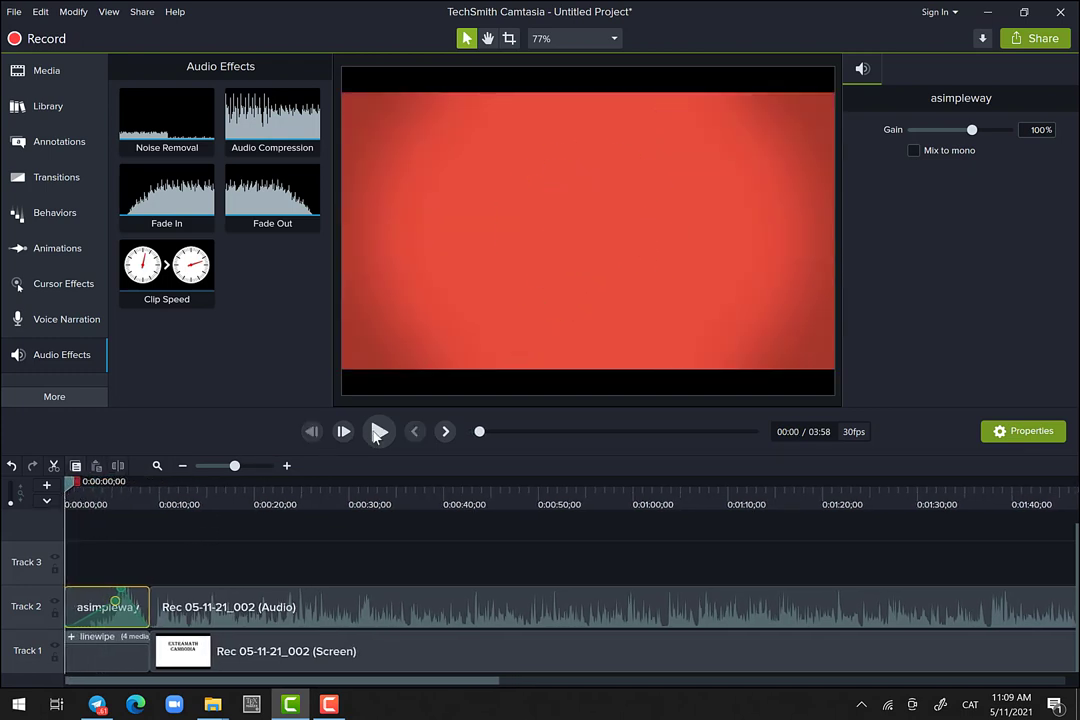
Step: Preview the intro with the faded music, then return to the Library's Music Tracks folder
click(379, 432)
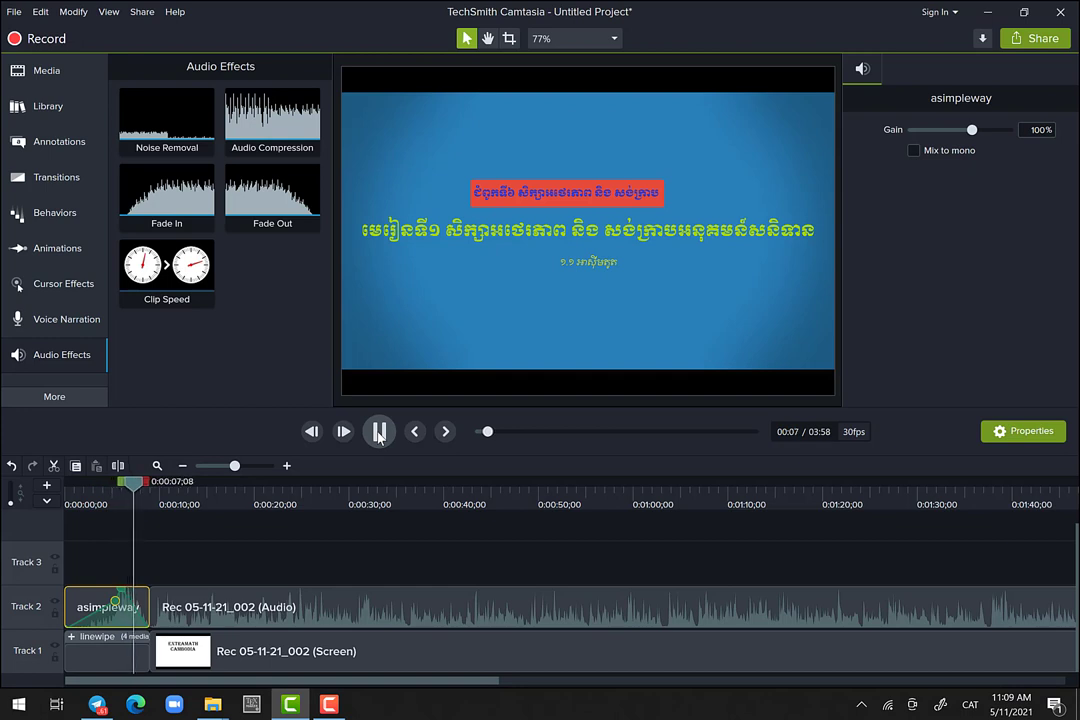
click(380, 431)
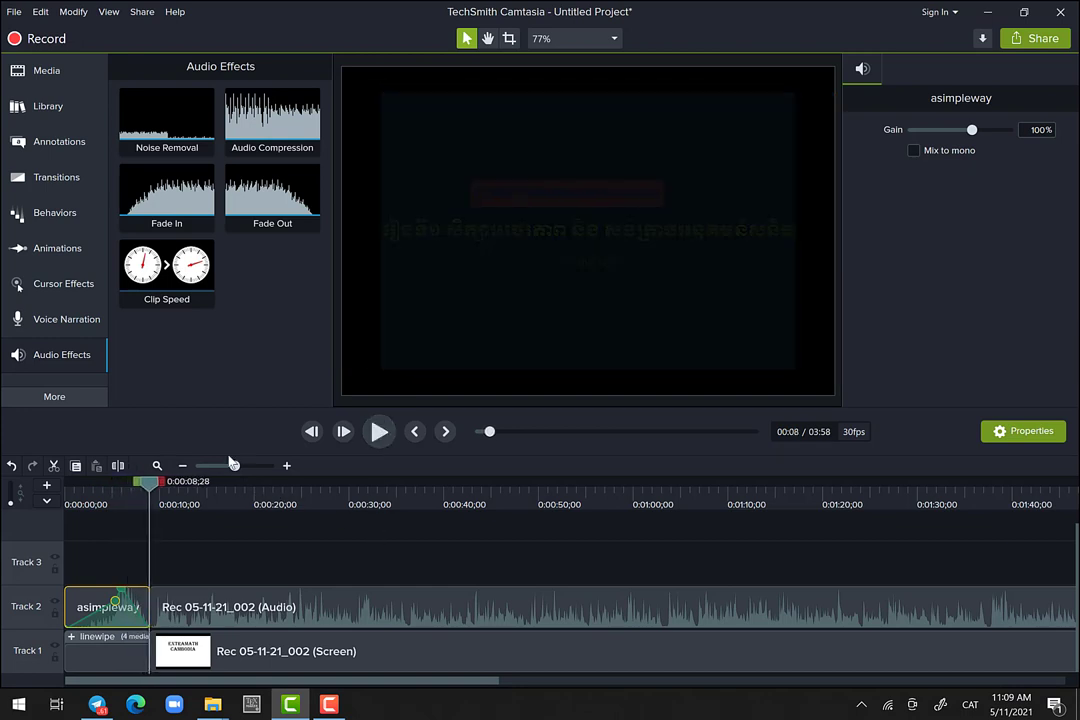
drag(235, 467, 225, 467)
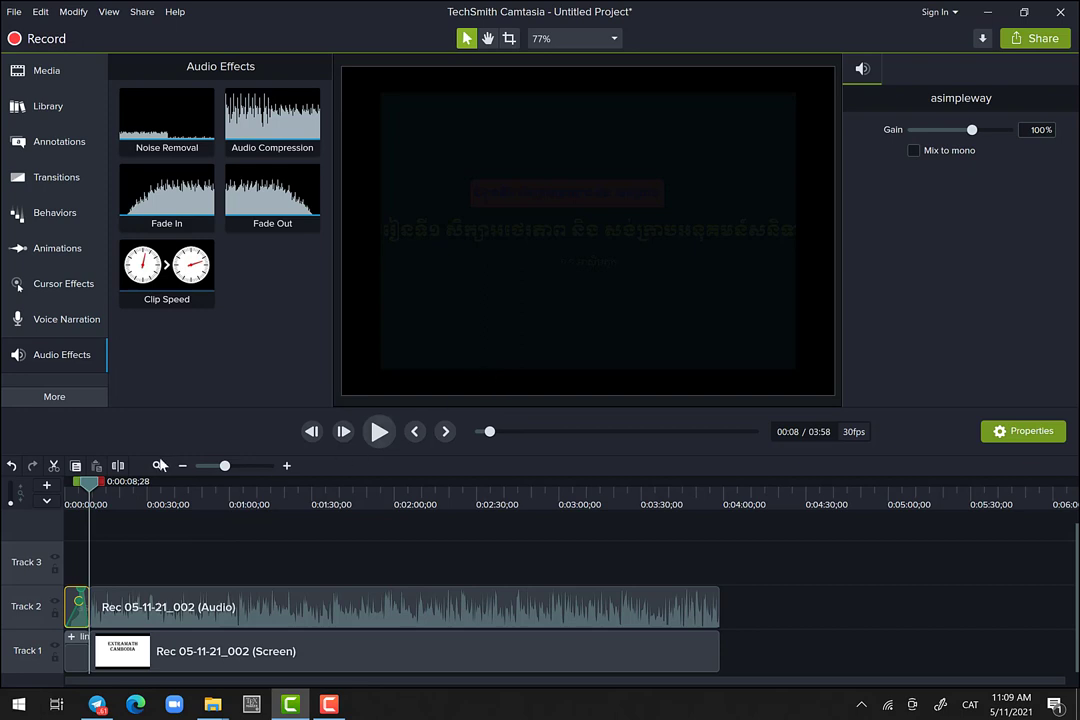
click(379, 431)
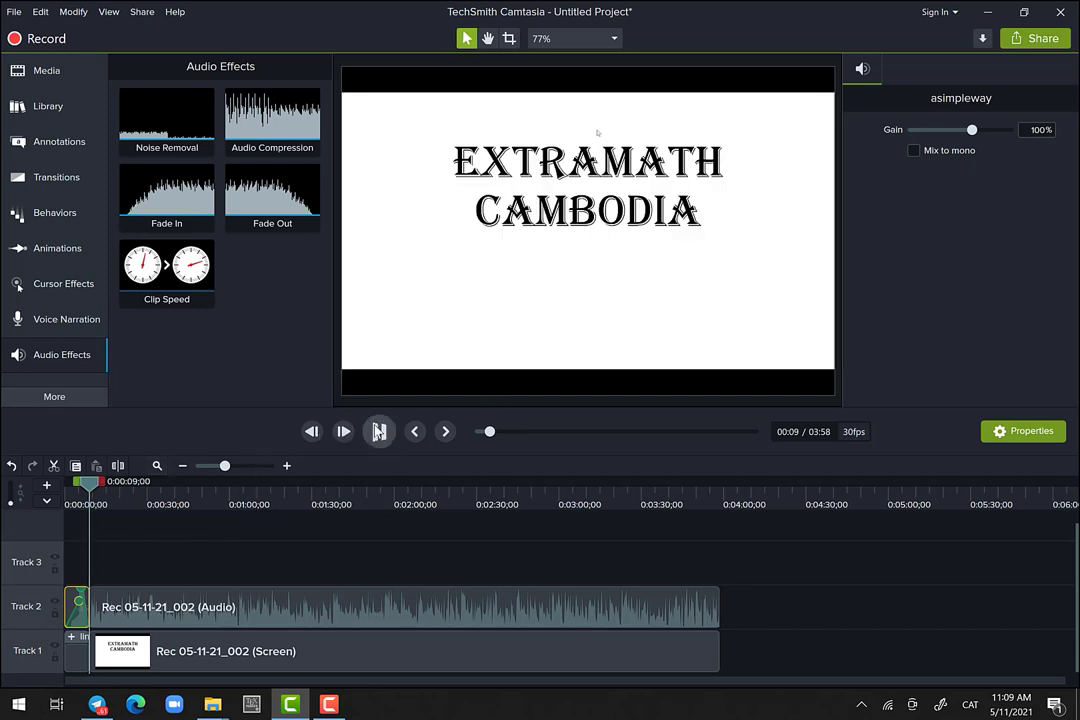
click(379, 431)
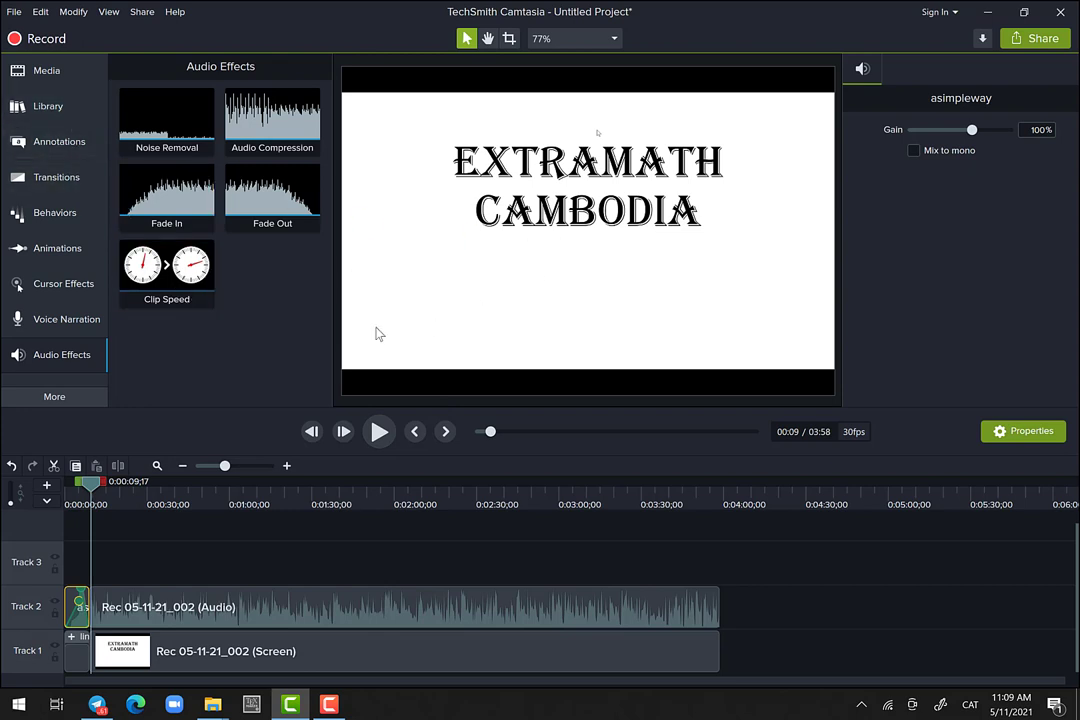
click(61, 113)
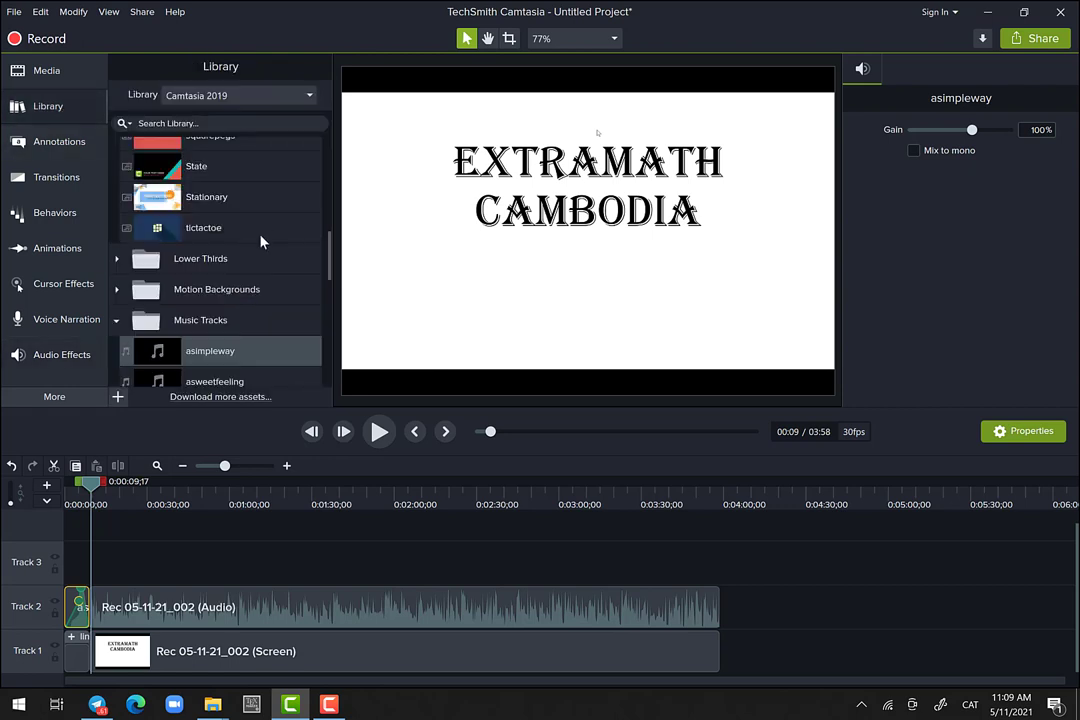
Step: Place the circleripple-01 lower third on Track 3 at about 9 seconds and preview it
double_click(203, 262)
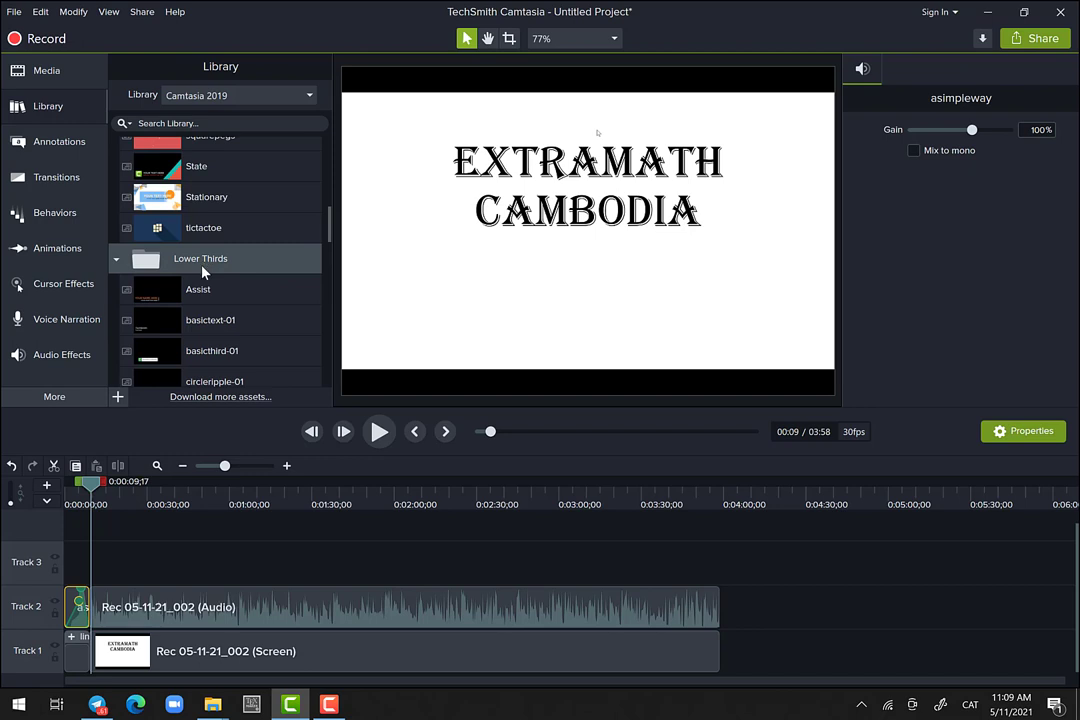
scroll(196, 301, down, 1)
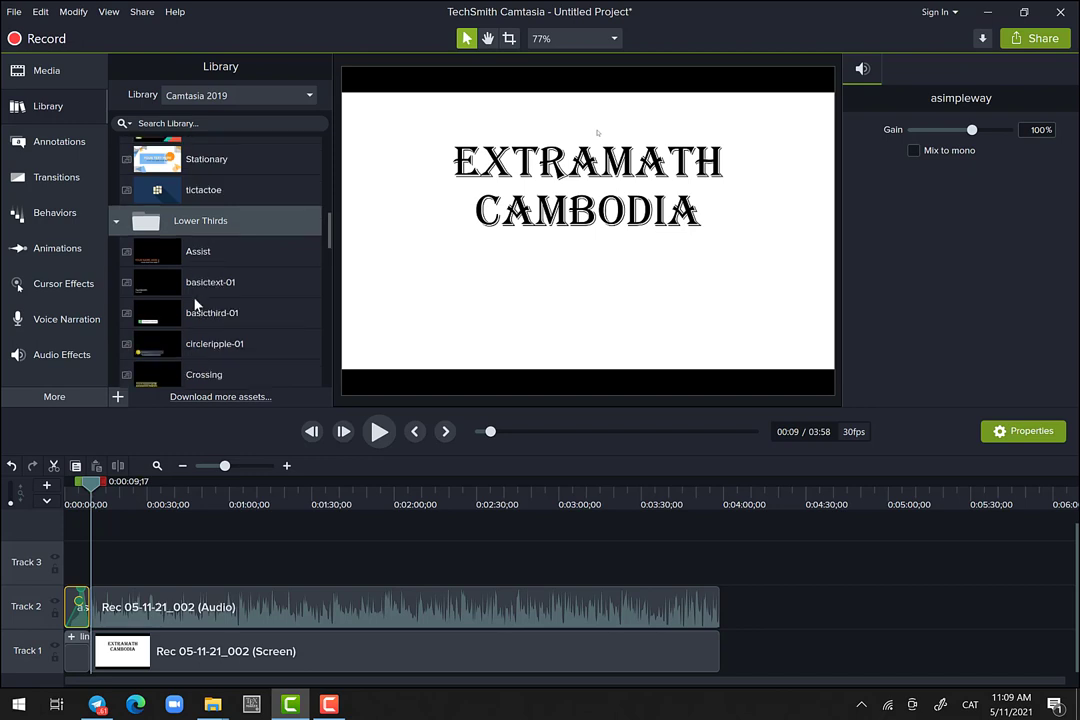
scroll(196, 305, down, 1)
click(163, 320)
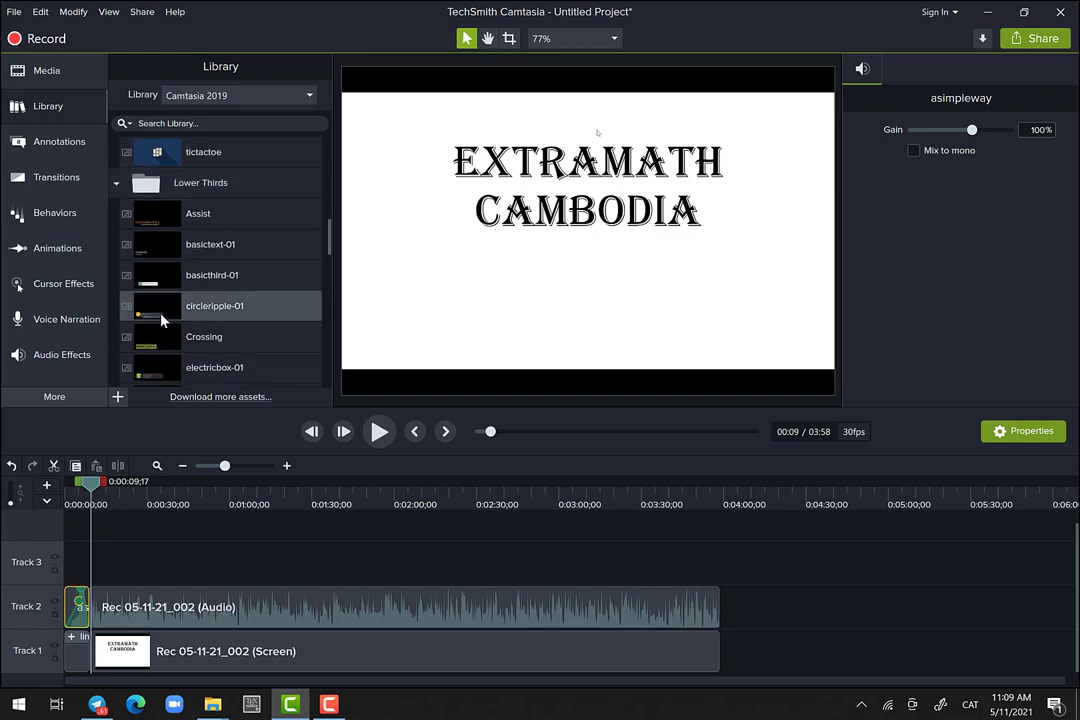
drag(163, 318, 110, 560)
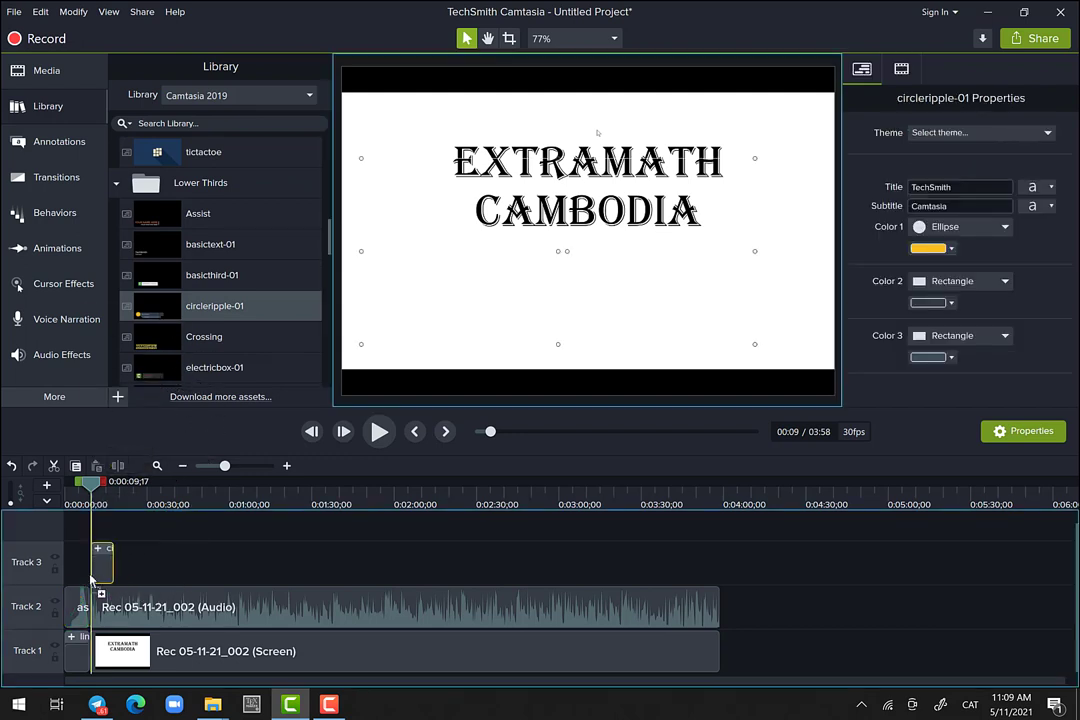
click(379, 438)
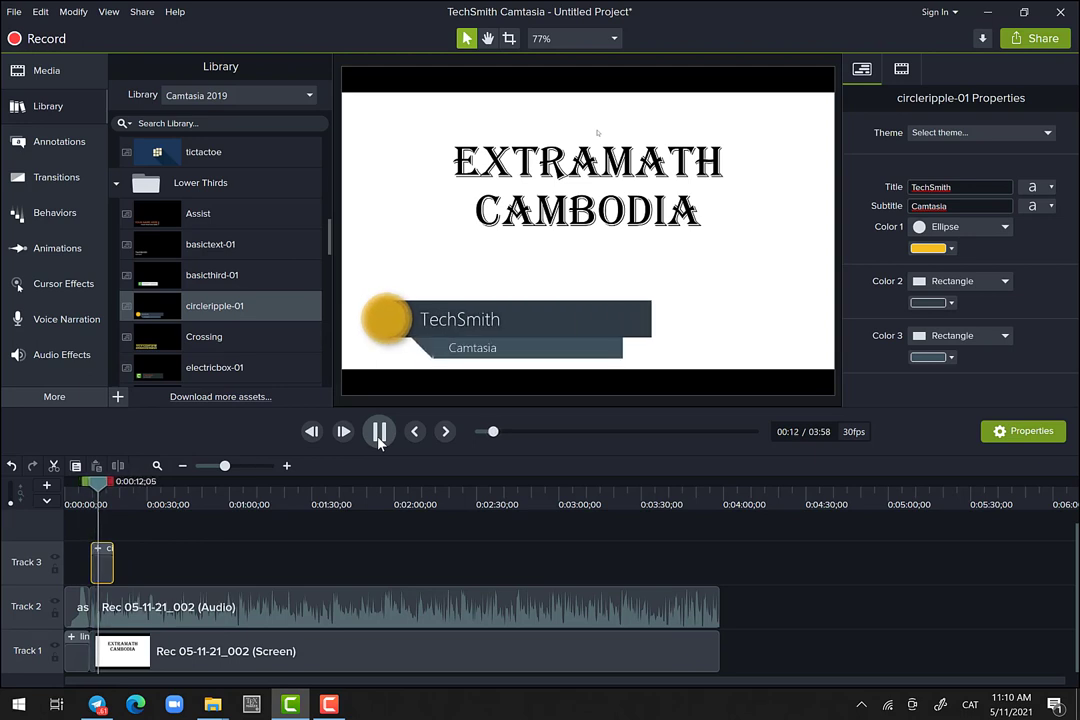
Step: Replace the lower third's TechSmith title with the Khmer school name and preview it
click(379, 436)
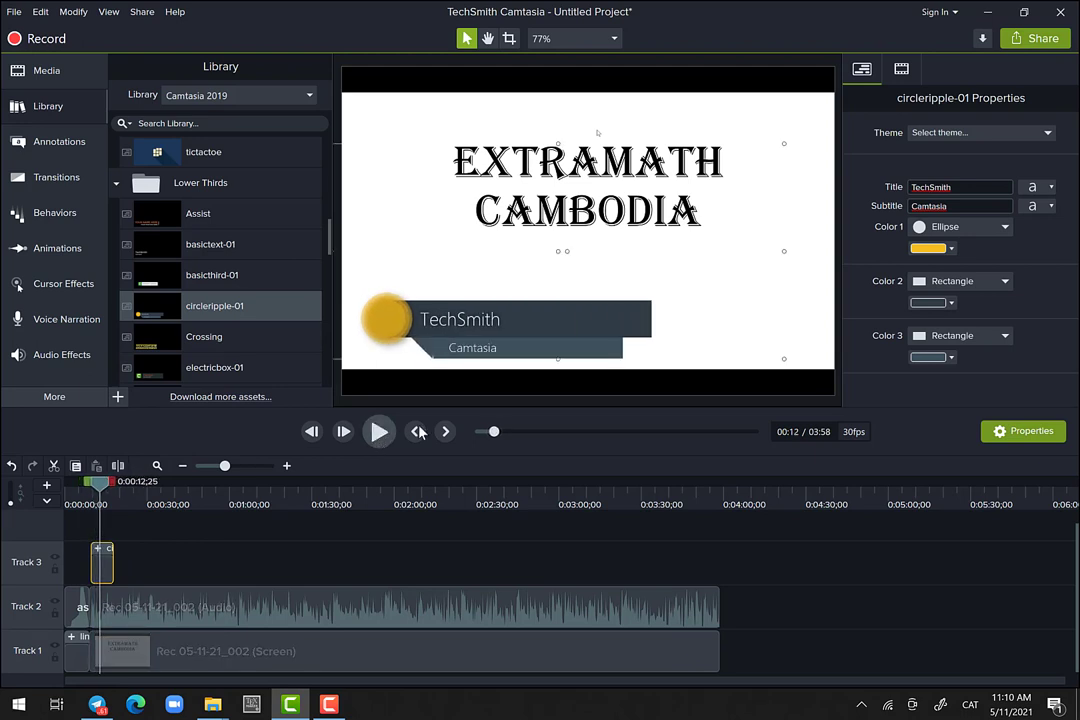
double_click(981, 186)
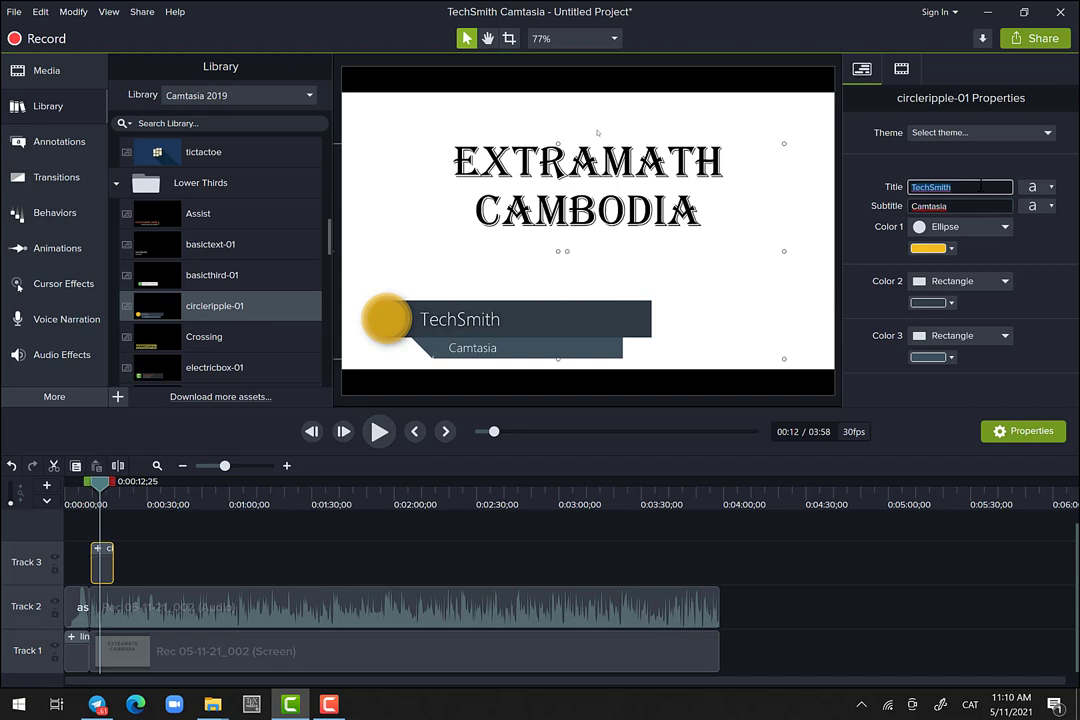
text(E)
text(លើយាព្ញ)
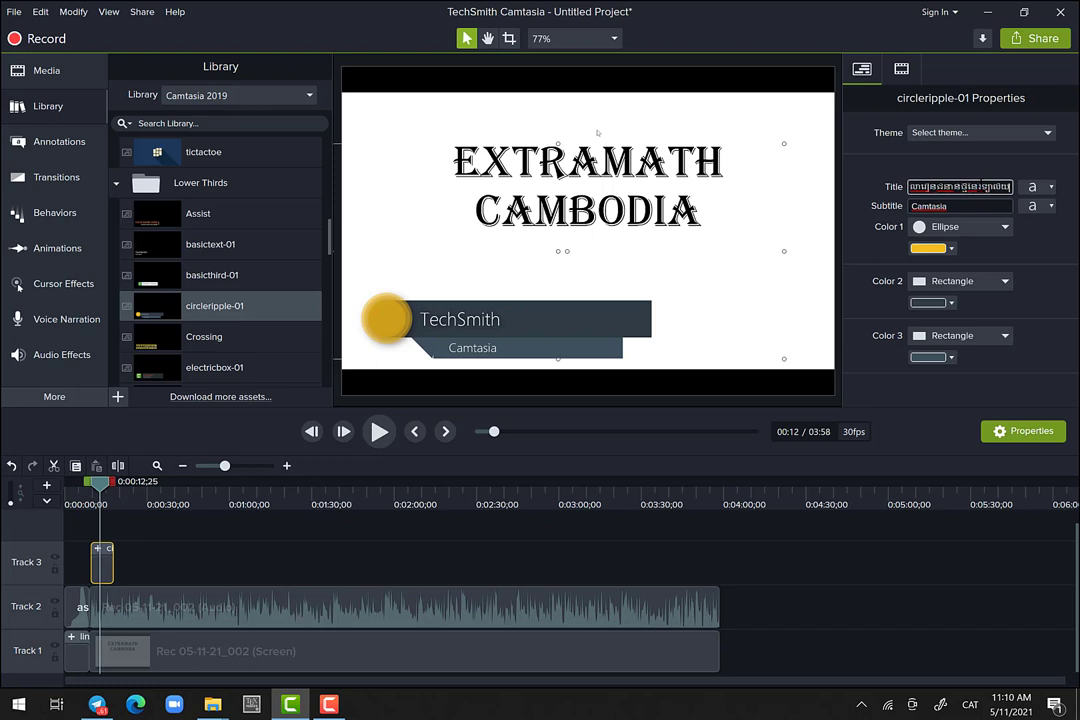
text(រះសីអ្ន)
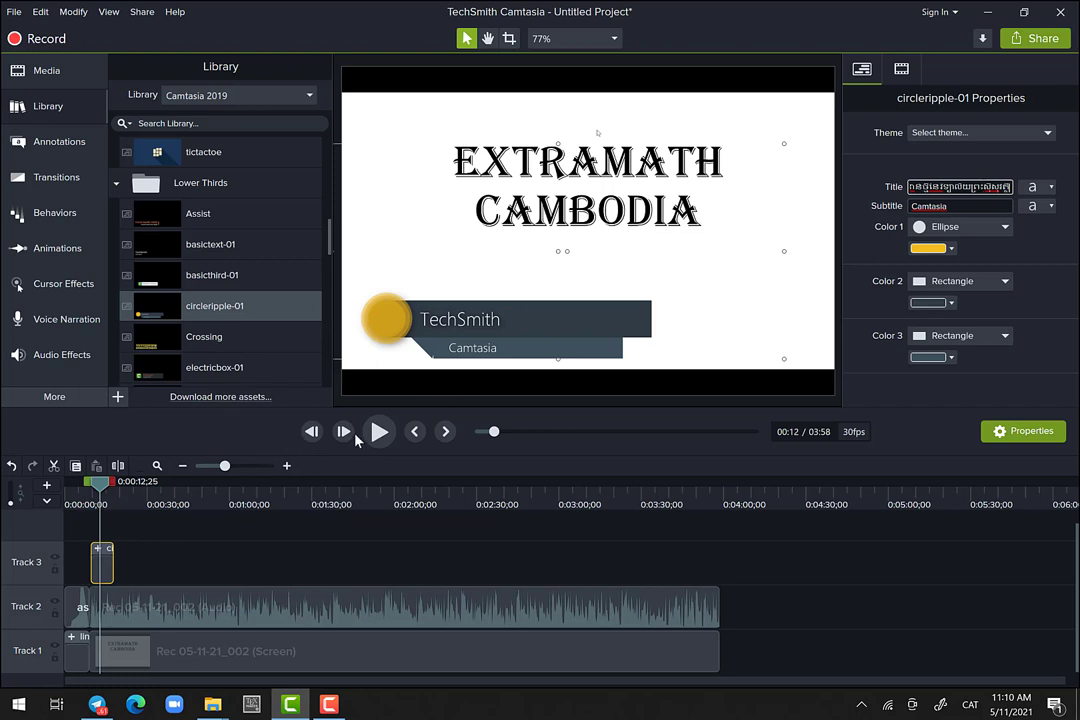
click(379, 431)
click(379, 431)
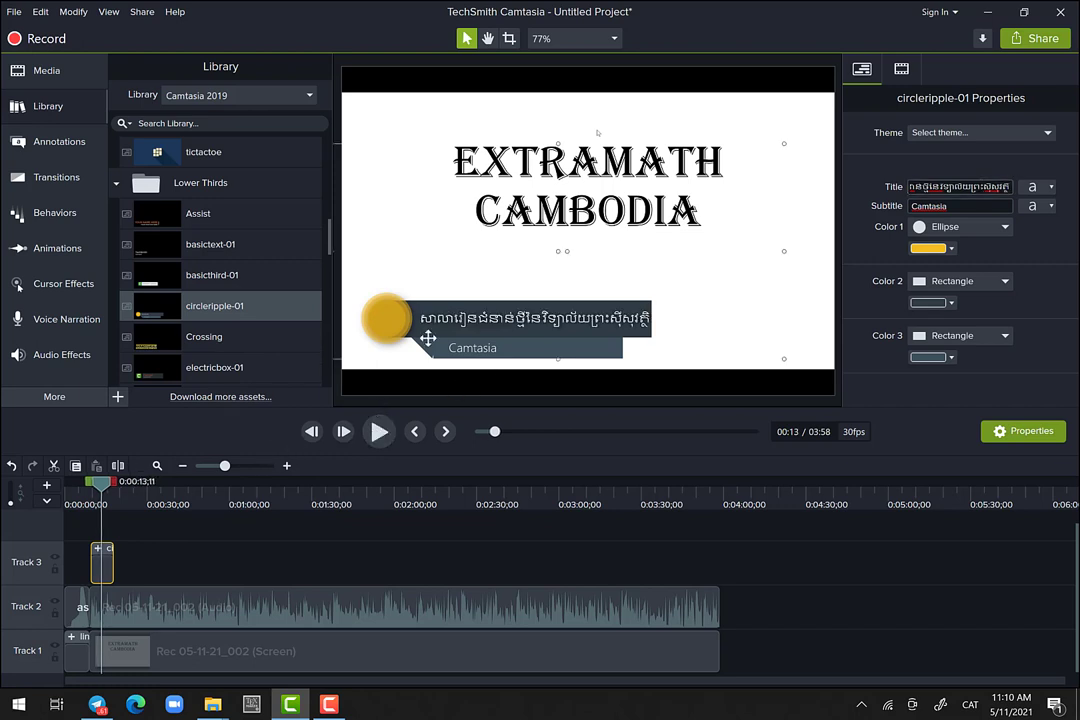
Step: Set the Khmer title's font to Khmer OS Muol Light
click(1033, 187)
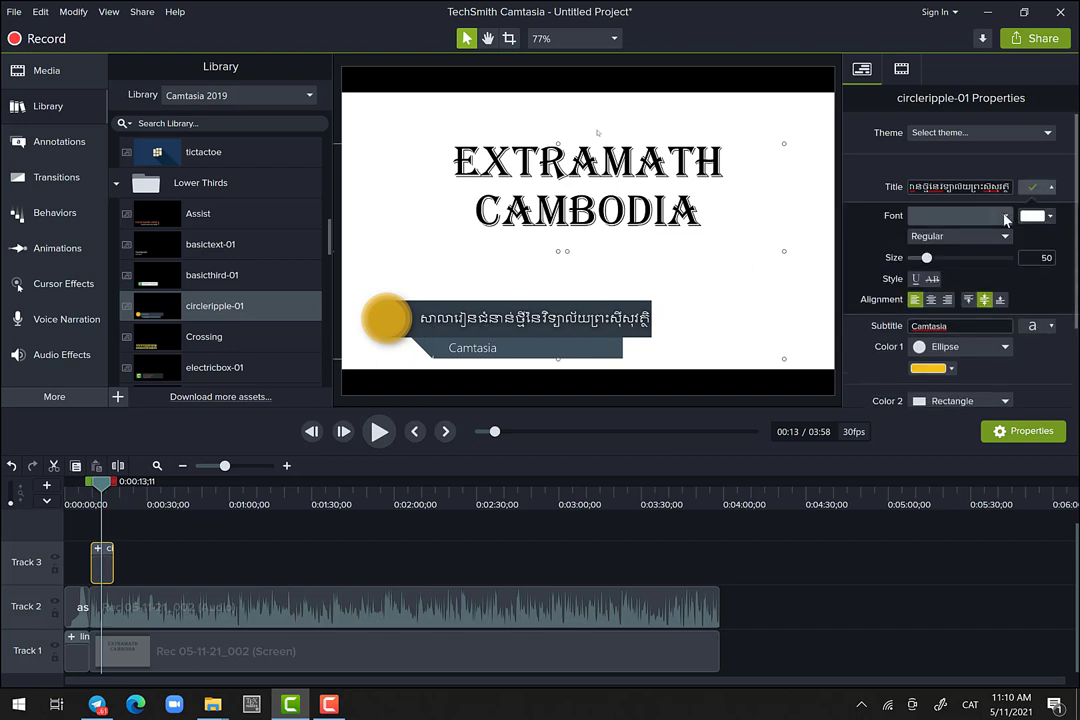
click(1005, 217)
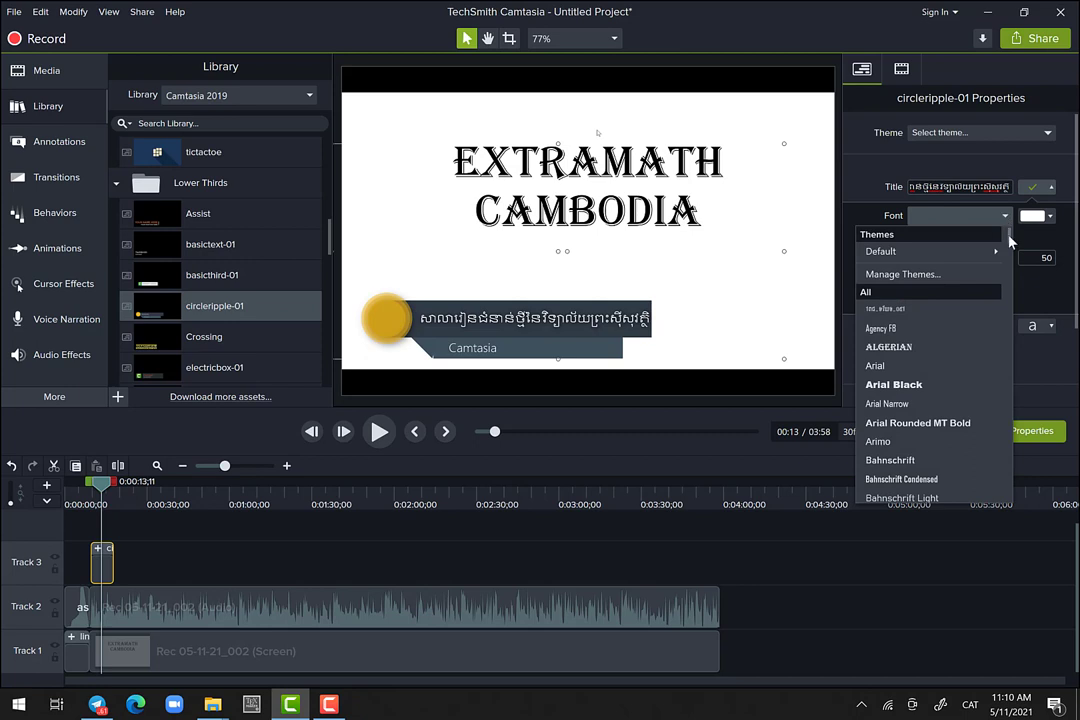
drag(1008, 238, 1013, 376)
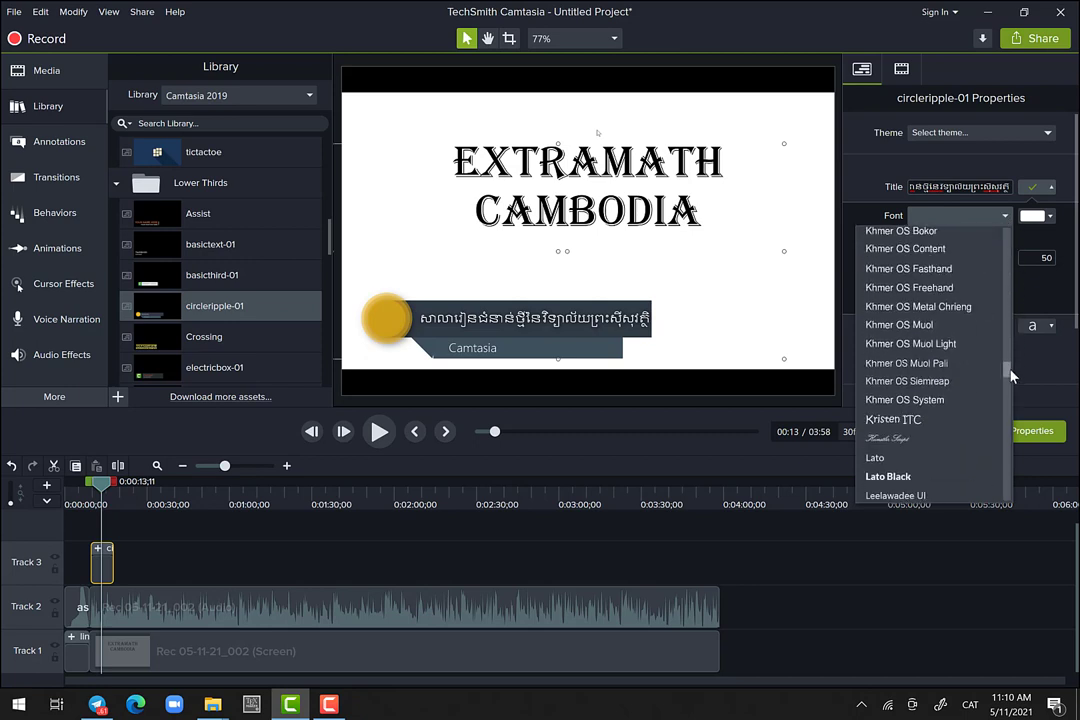
click(955, 344)
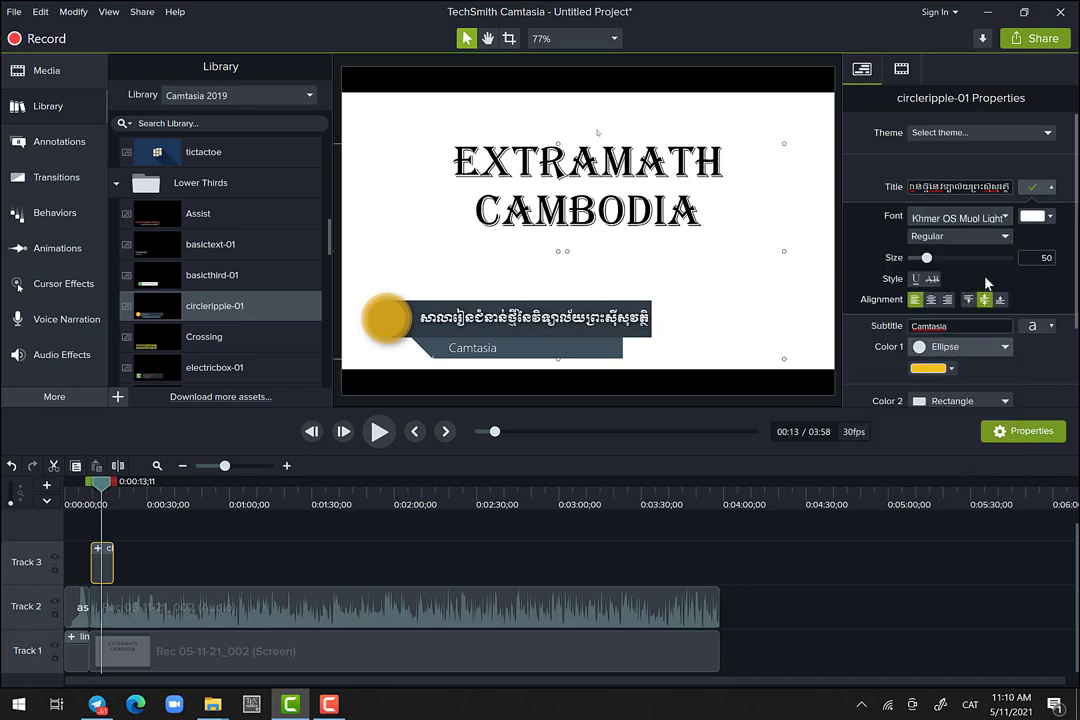
Step: Colour the title bright green #4EE014 and collapse its text settings
click(1050, 219)
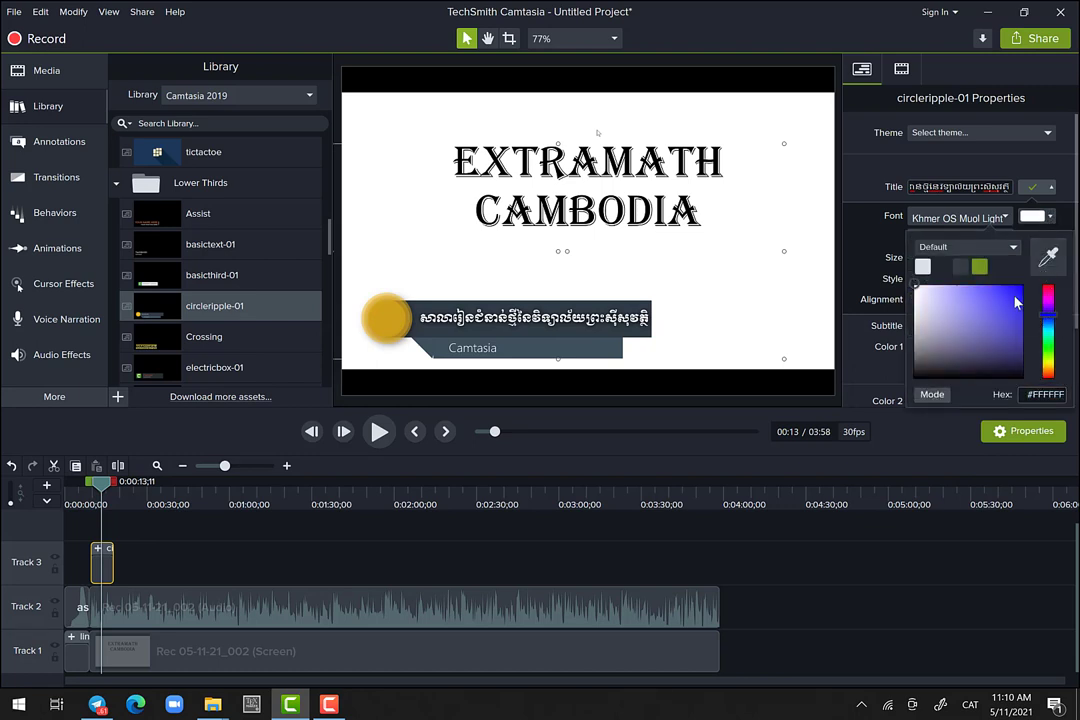
click(1017, 302)
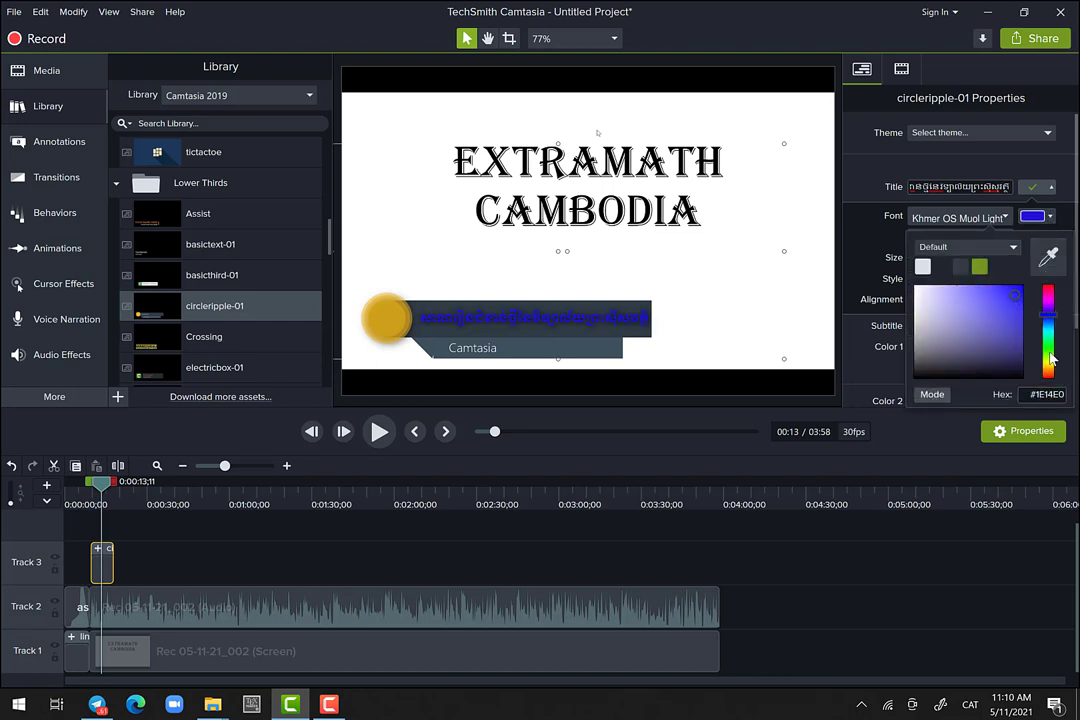
click(1050, 358)
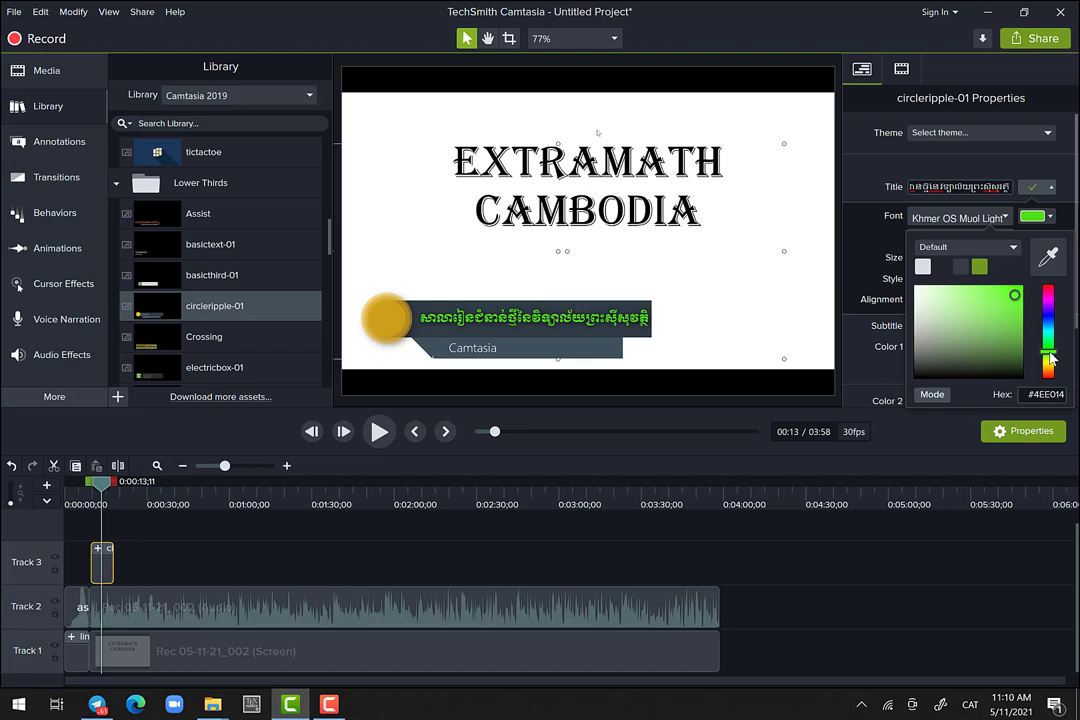
click(1052, 218)
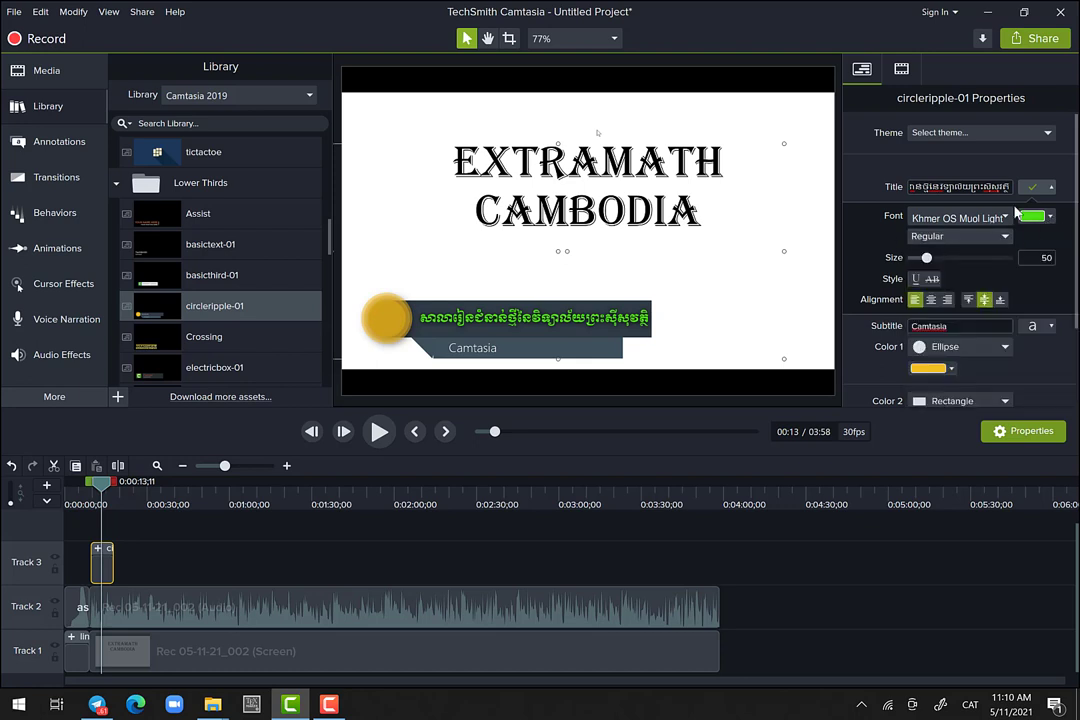
click(1046, 189)
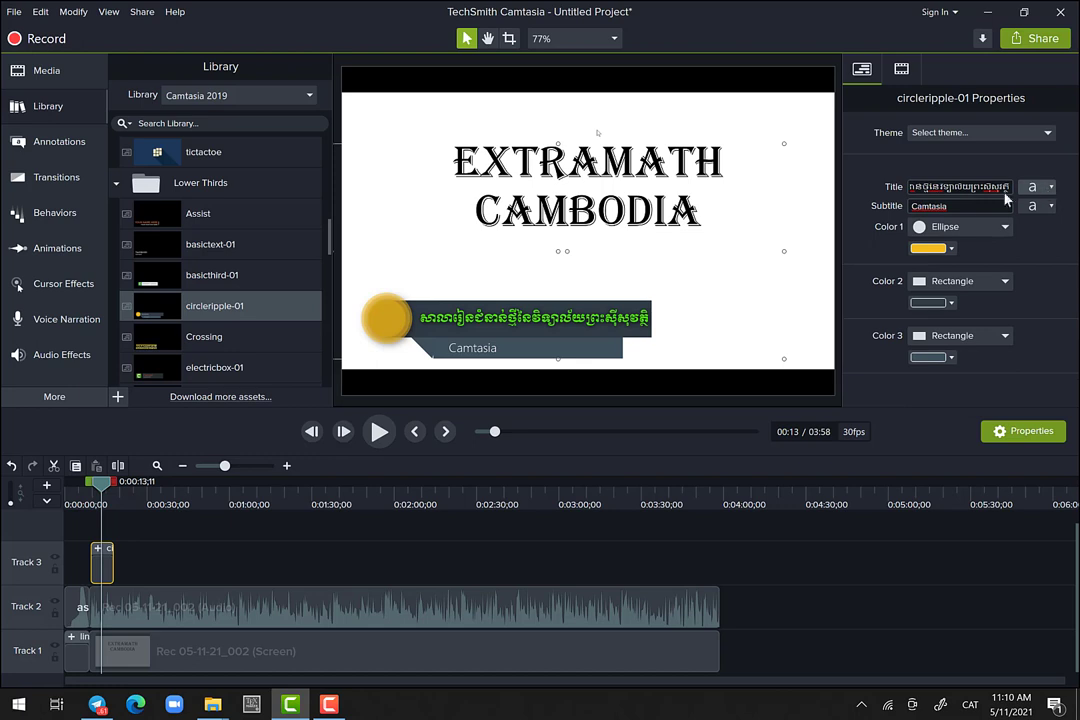
click(970, 207)
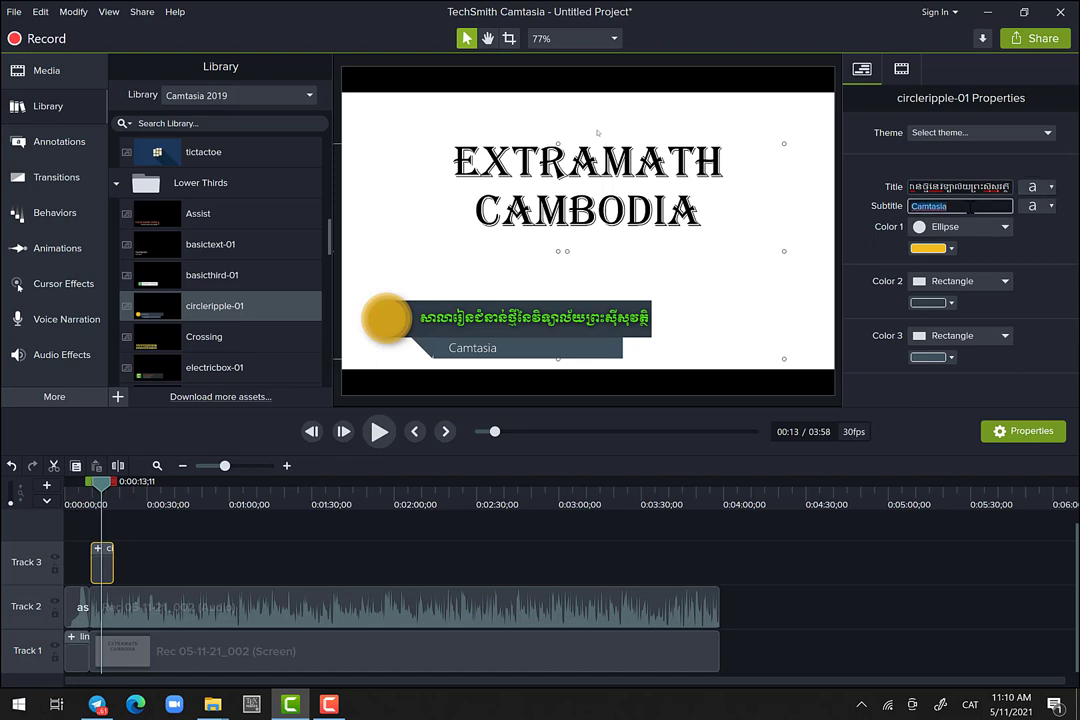
Step: Replace the subtitle with the teacher's name in Khmer, set in Khmer OS Muol Light
text(លោកគ្រូ ខែម ពុទ្ធី)
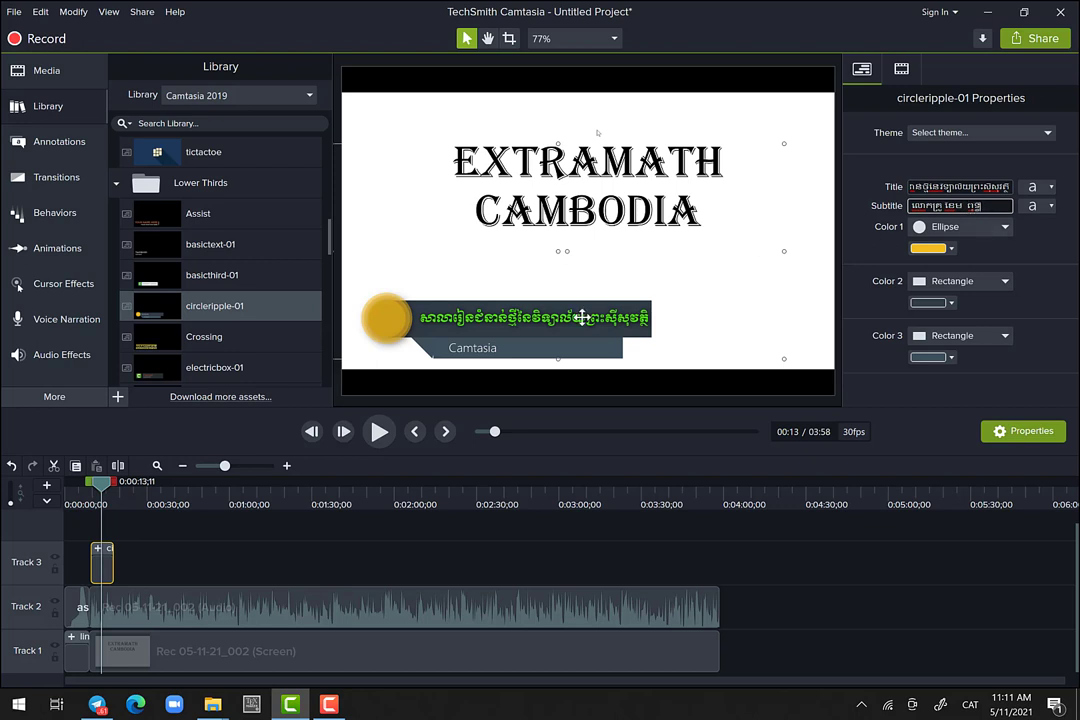
click(380, 432)
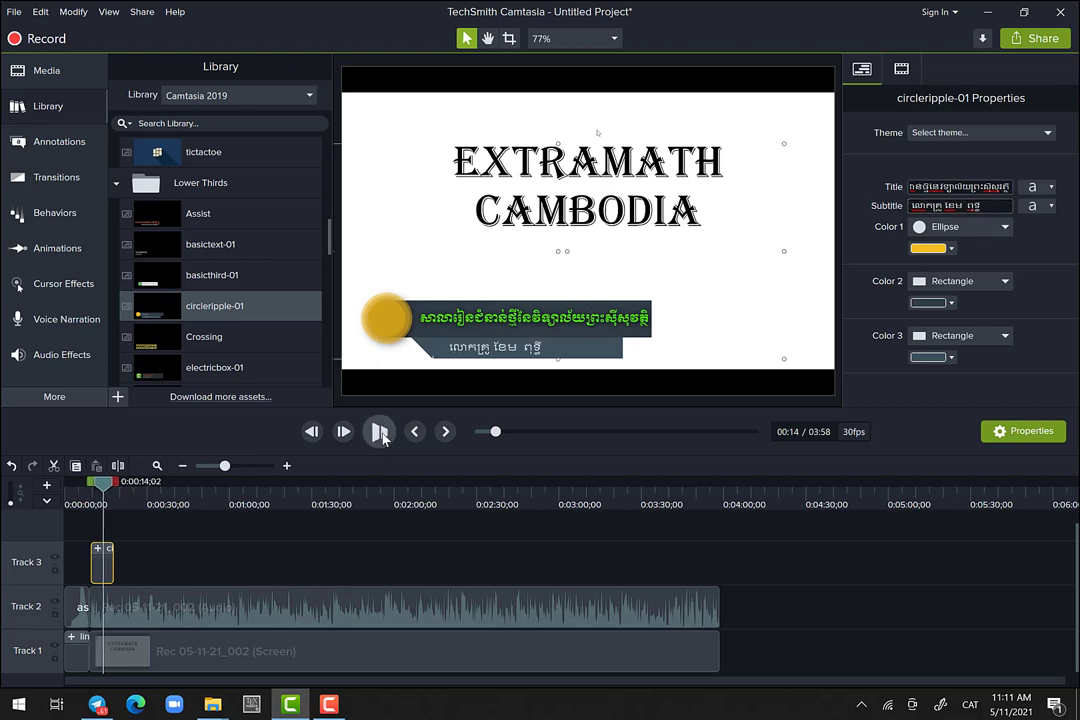
click(1050, 206)
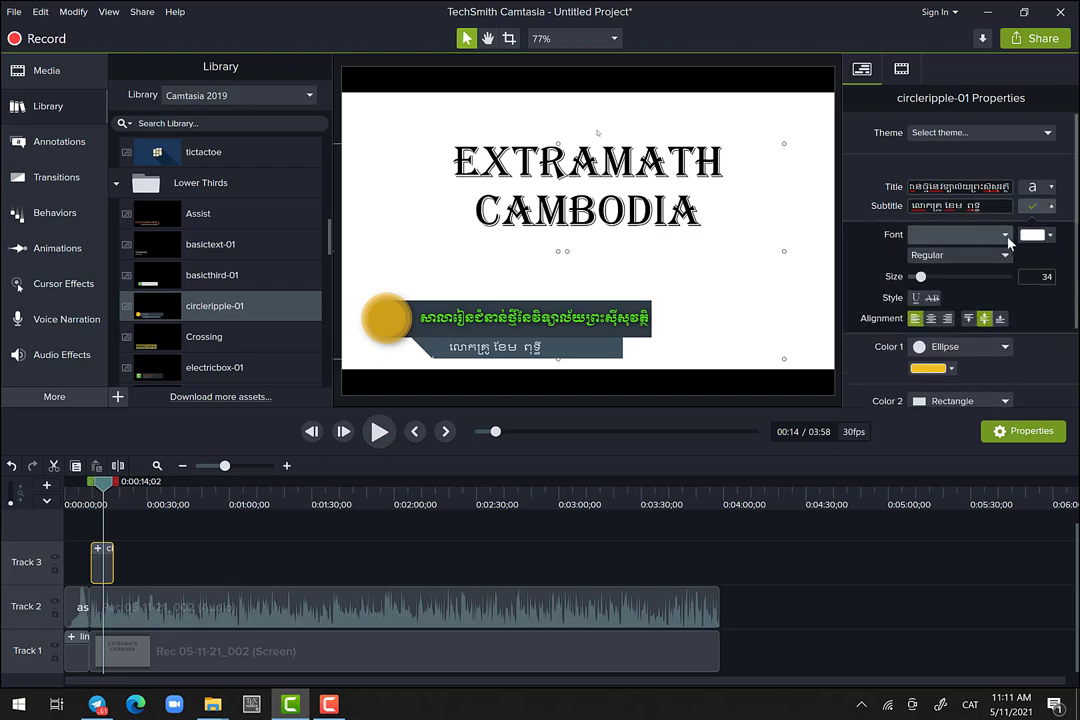
click(1005, 235)
scroll(1008, 370, down, 10)
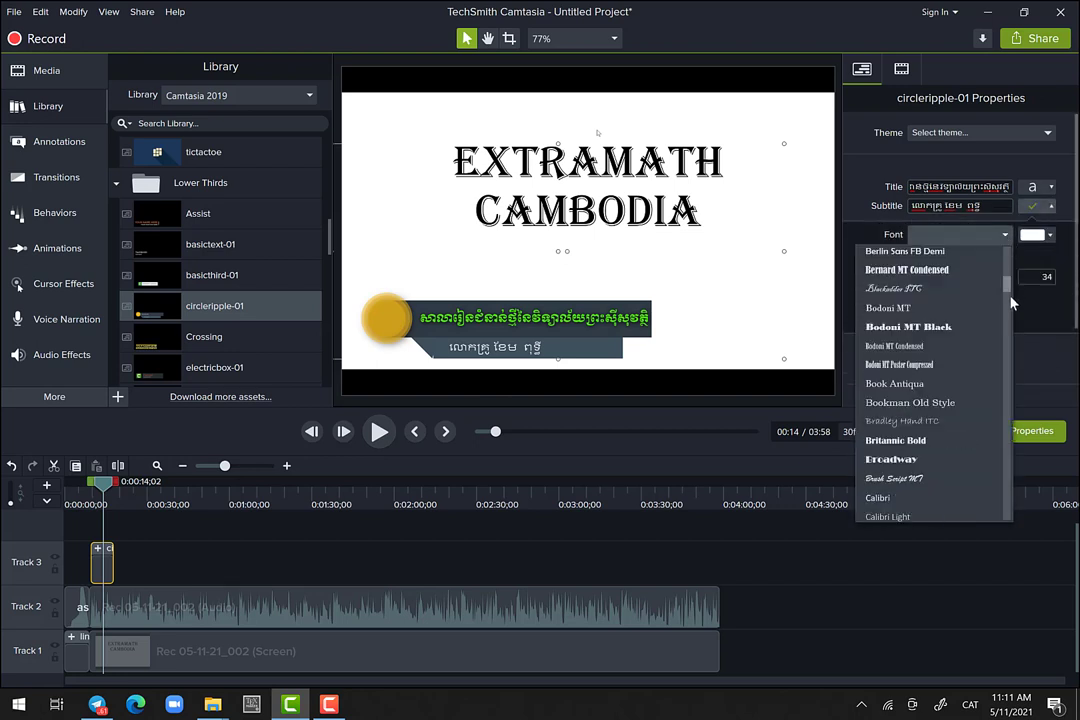
scroll(1008, 373, down, 10)
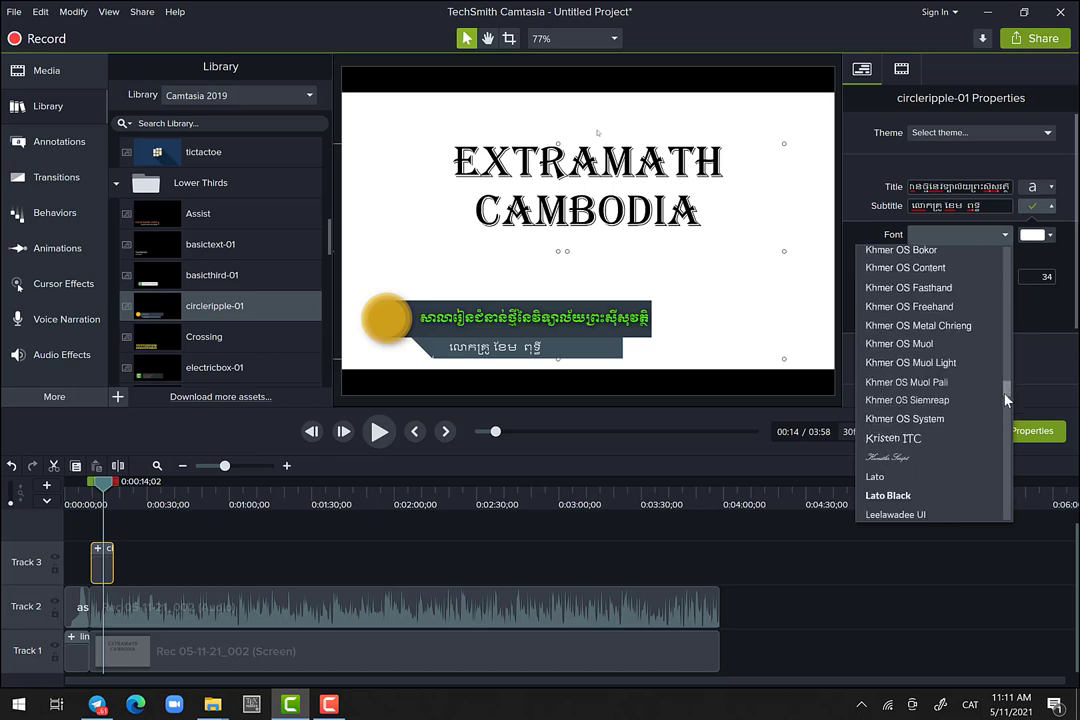
click(962, 357)
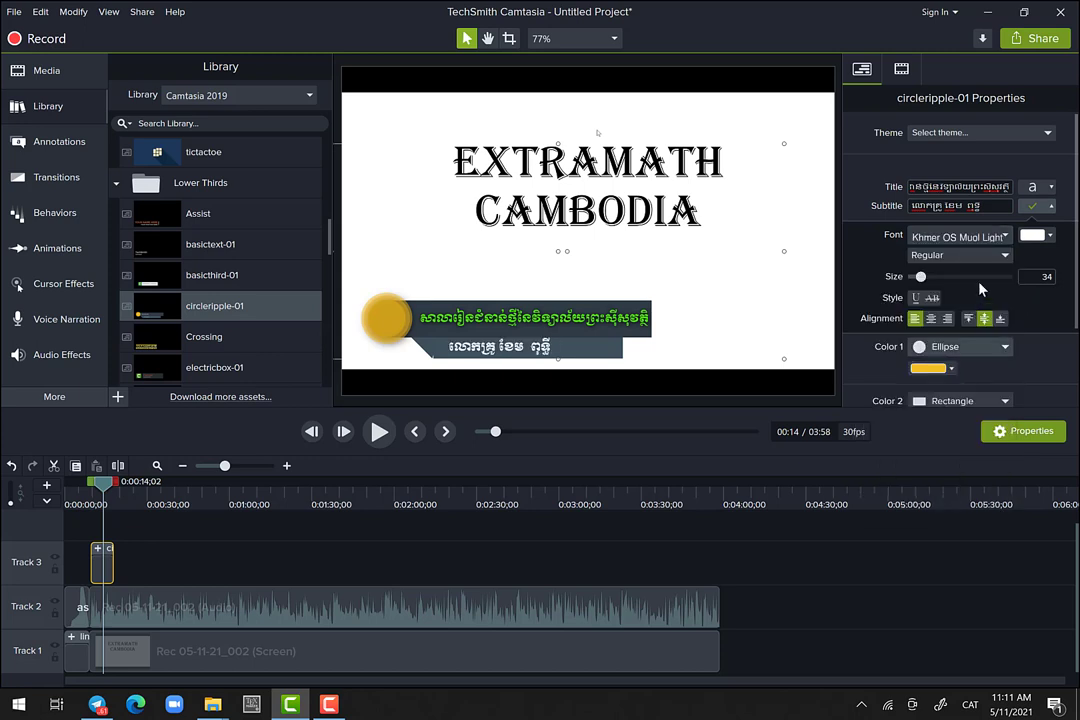
Step: Colour the subtitle yellow #D6DD10 and collapse its font options
click(1048, 237)
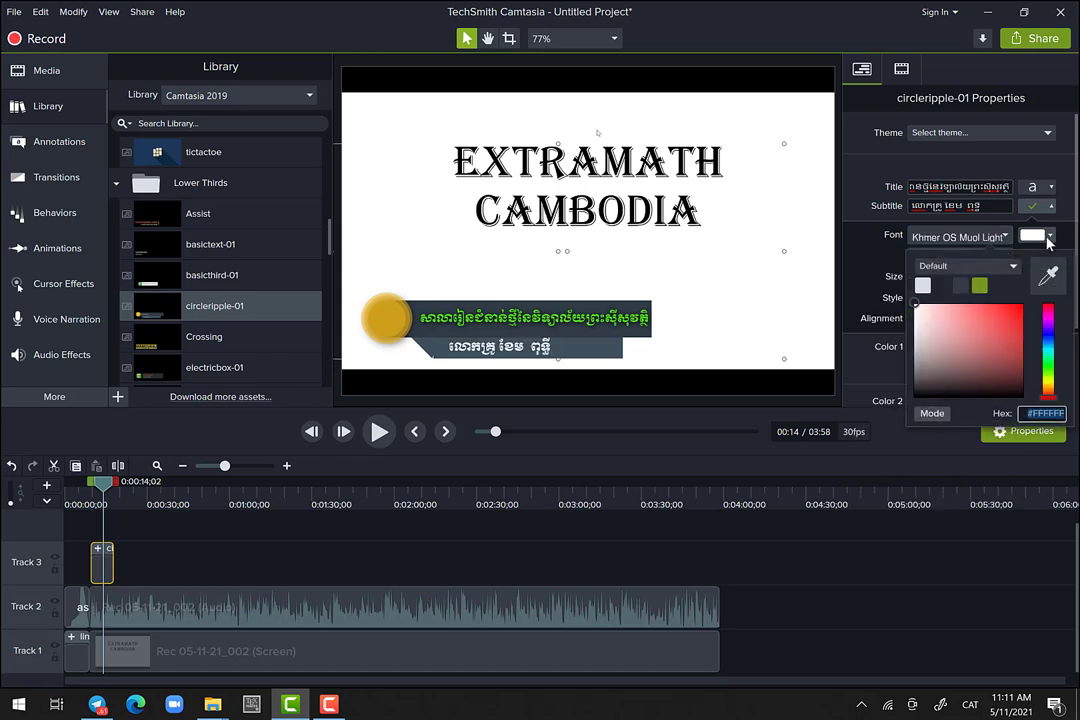
click(1048, 378)
click(1017, 317)
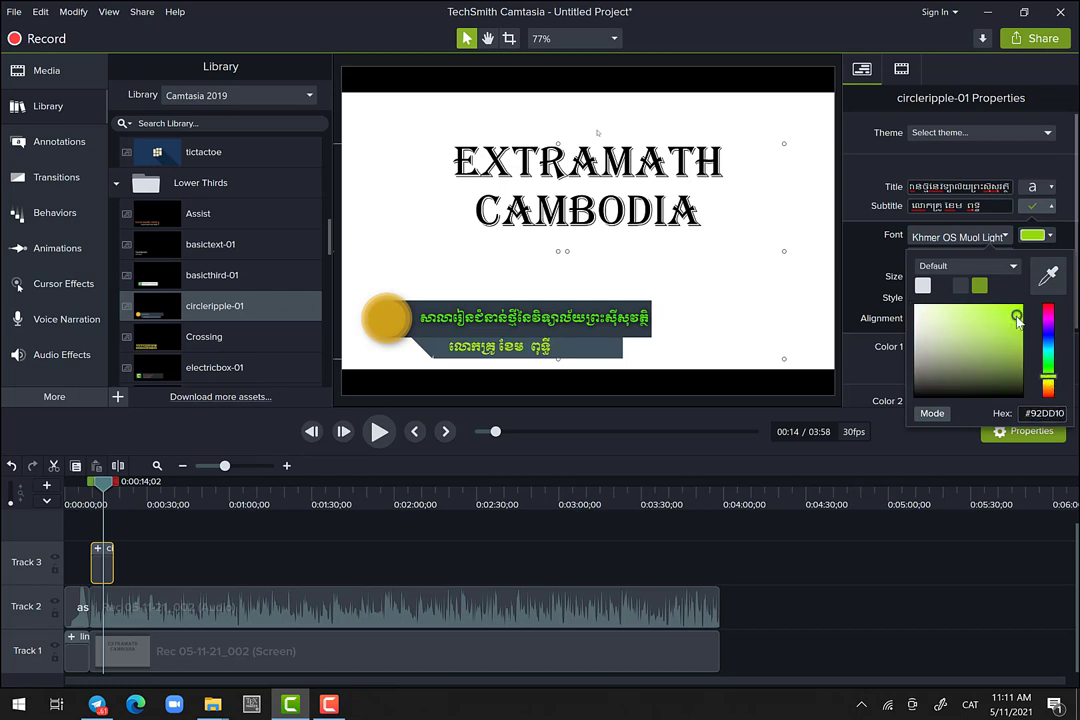
click(1047, 383)
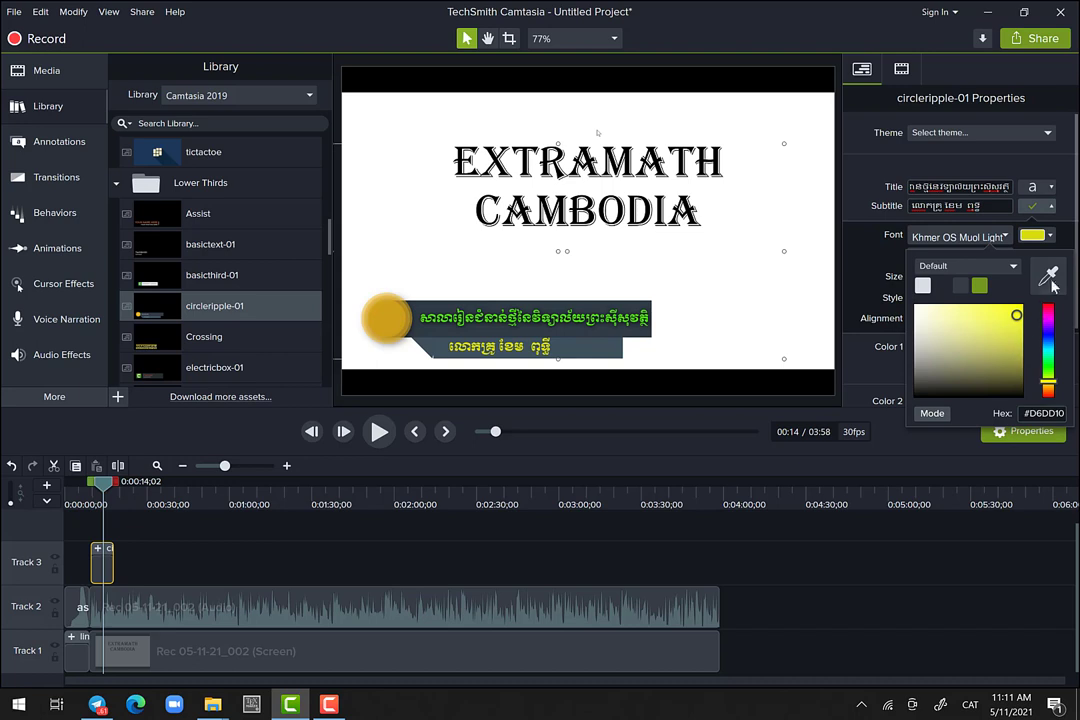
click(1051, 237)
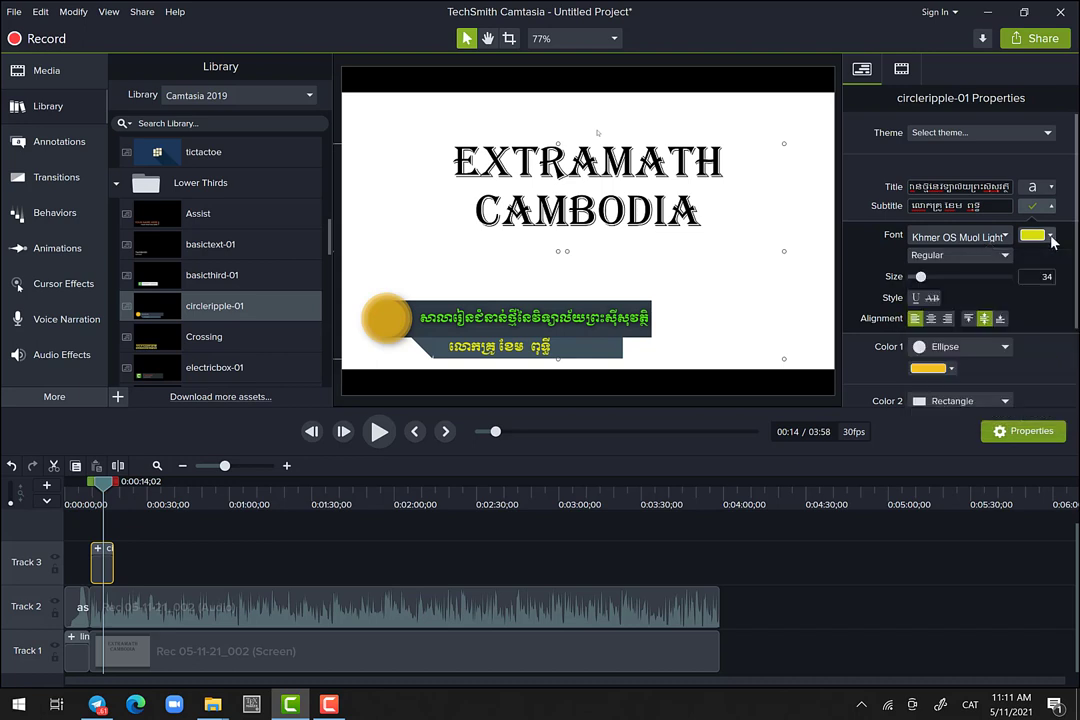
click(1048, 209)
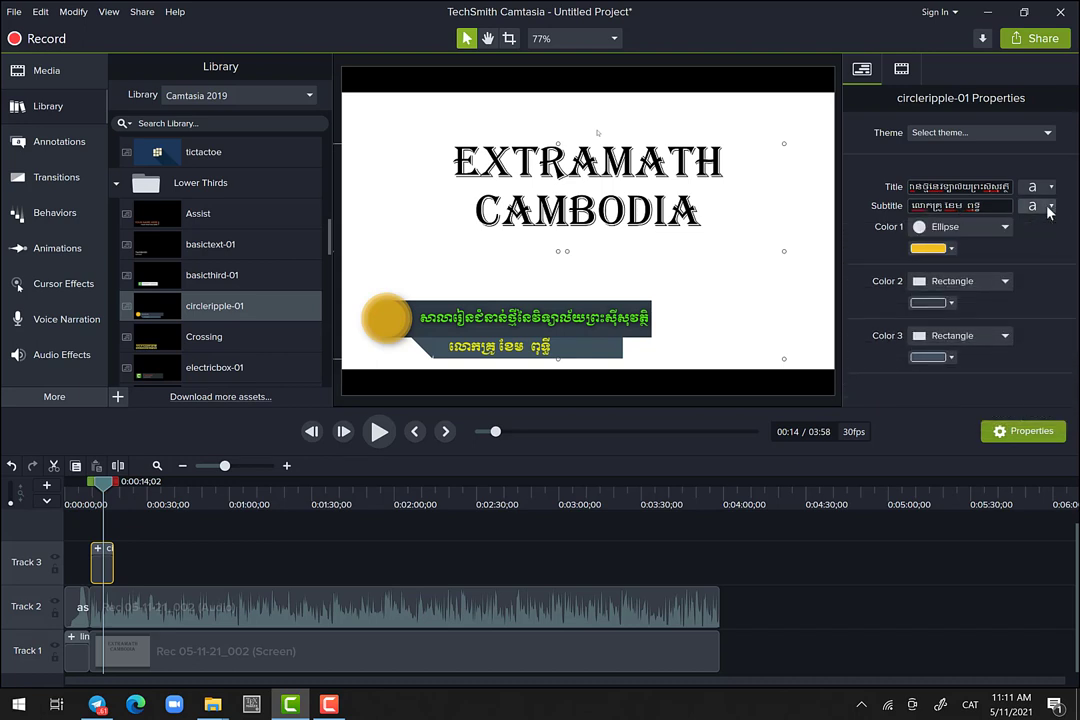
Step: Copy the circleripple-01 lower-third clip from Track 3
click(384, 439)
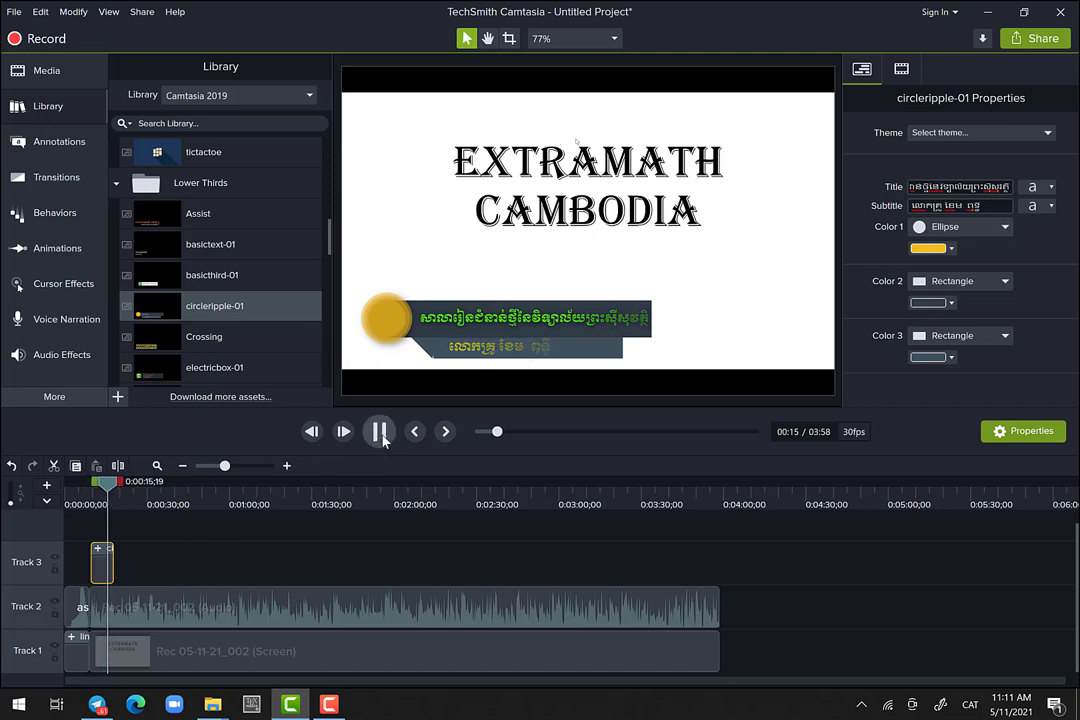
key(space)
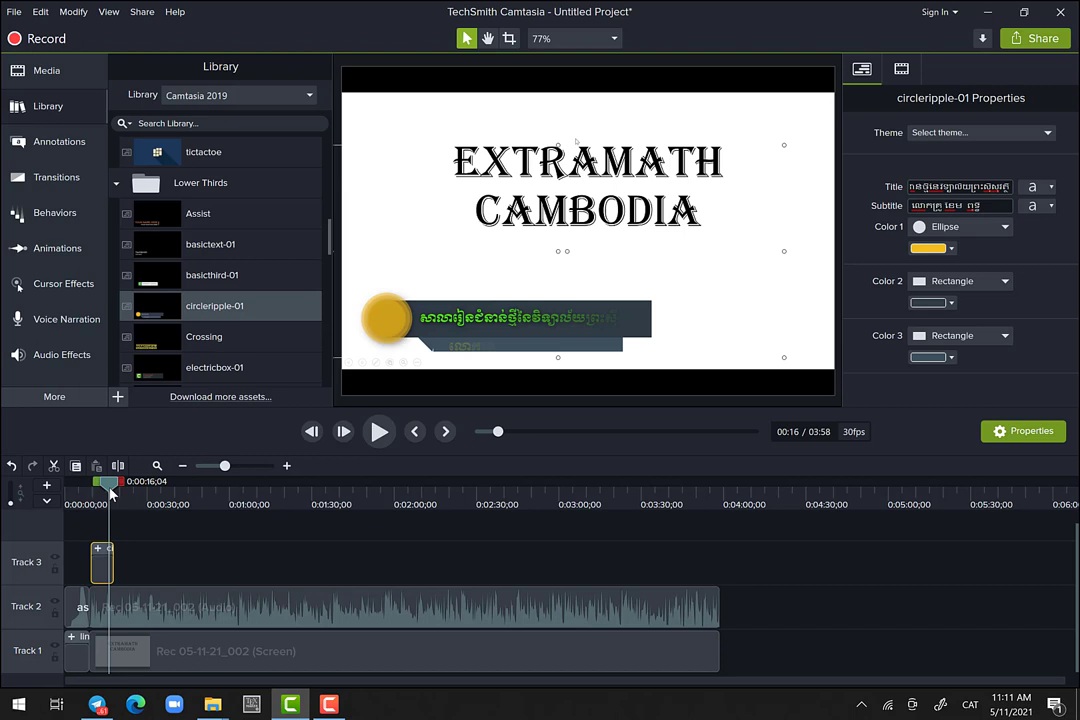
drag(110, 484, 291, 510)
click(225, 522)
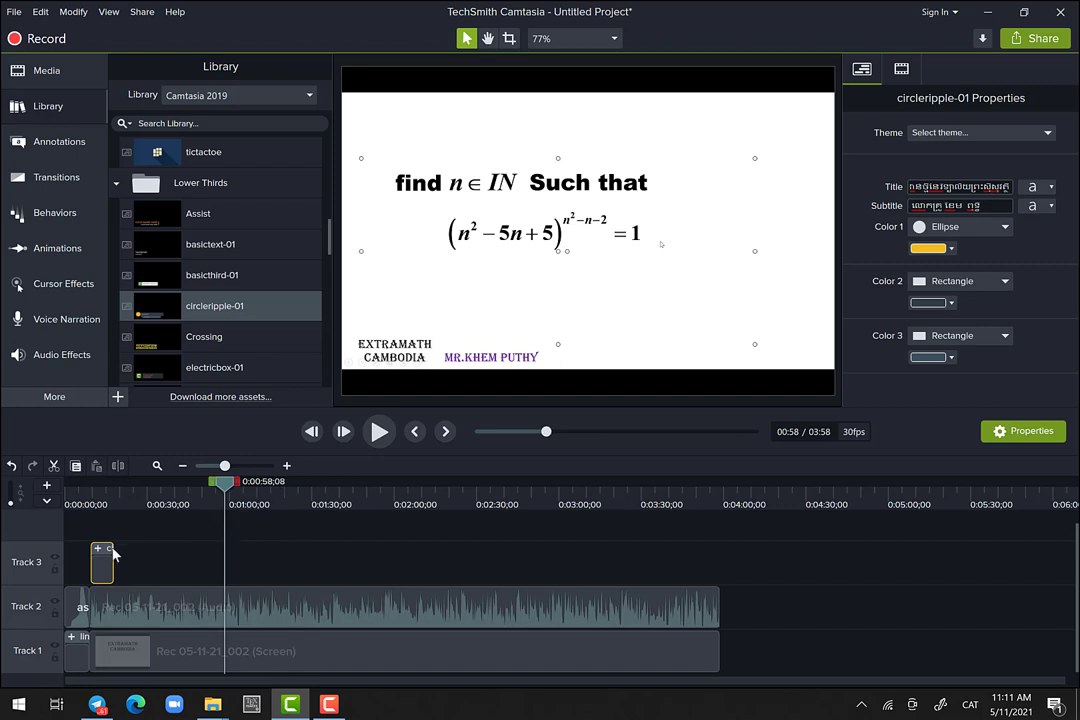
right_click(105, 572)
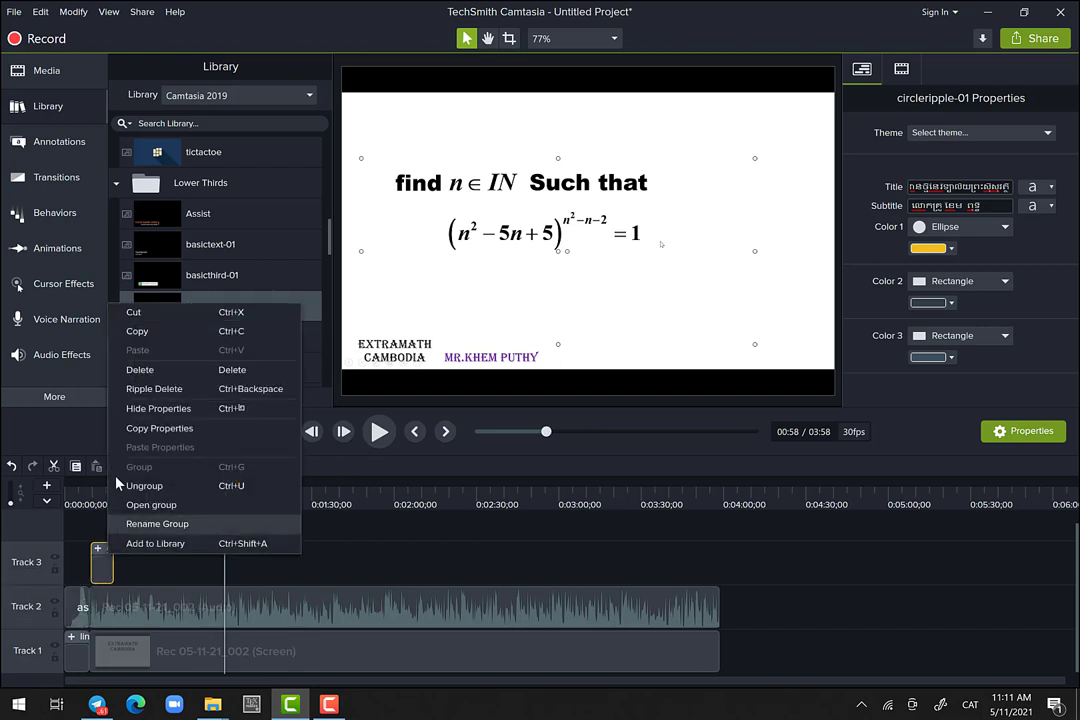
click(132, 331)
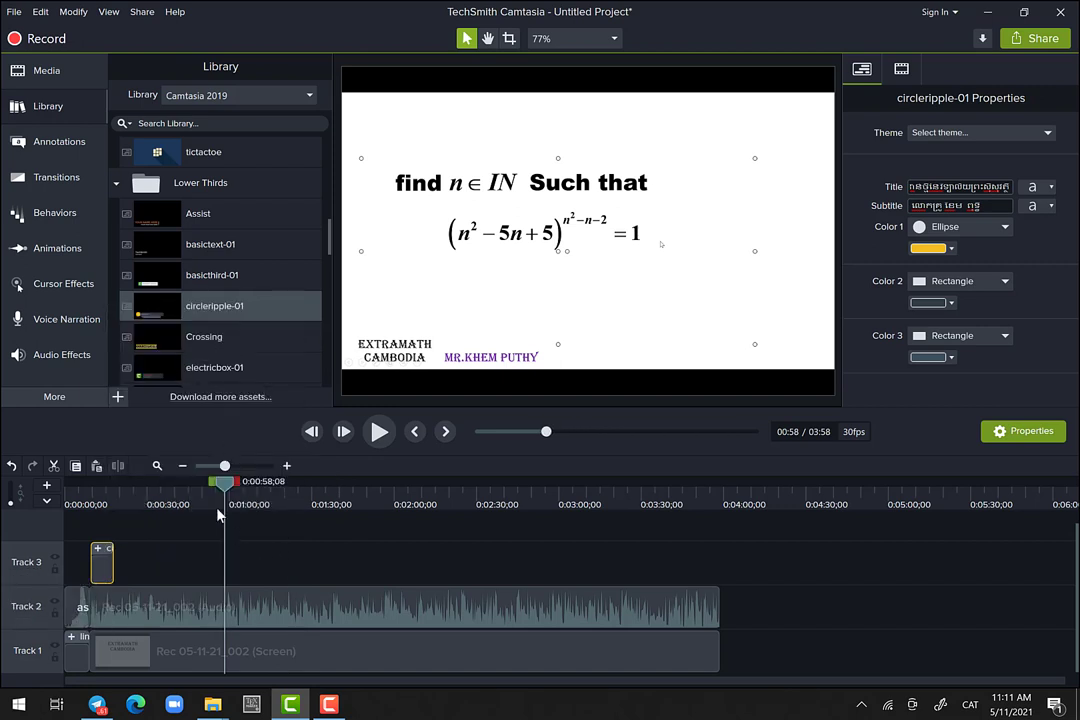
Step: Paste copies of the lower third on Track 3 at 0:58, 2:04, 2:52 and 3:32
click(246, 571)
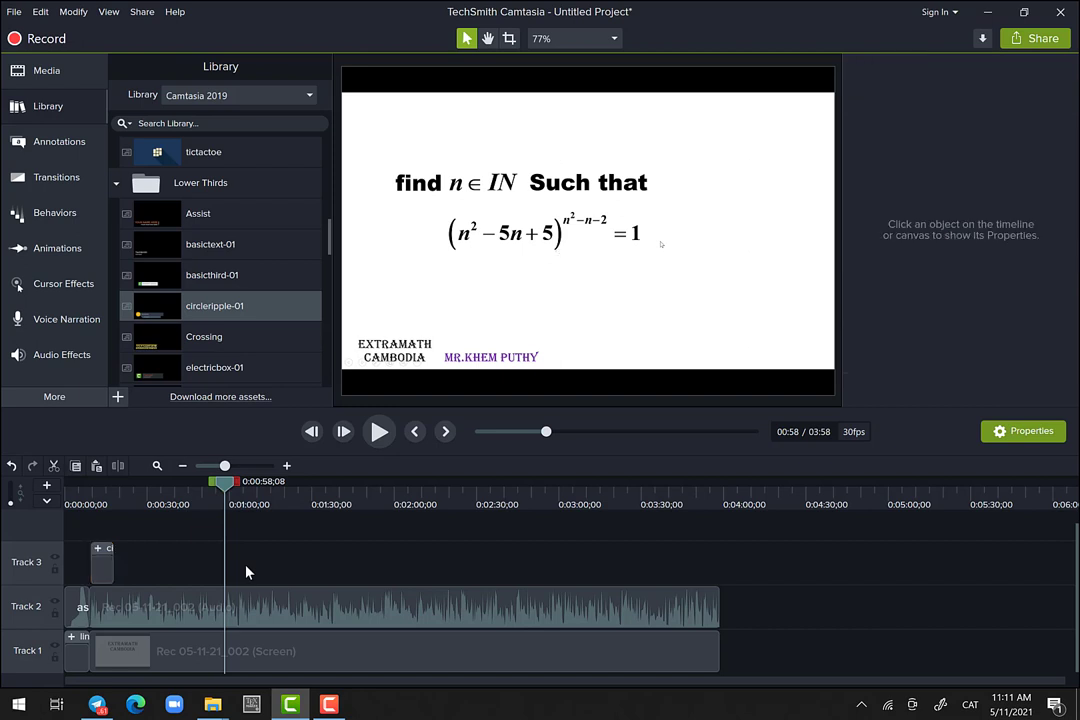
key(ctrl+v)
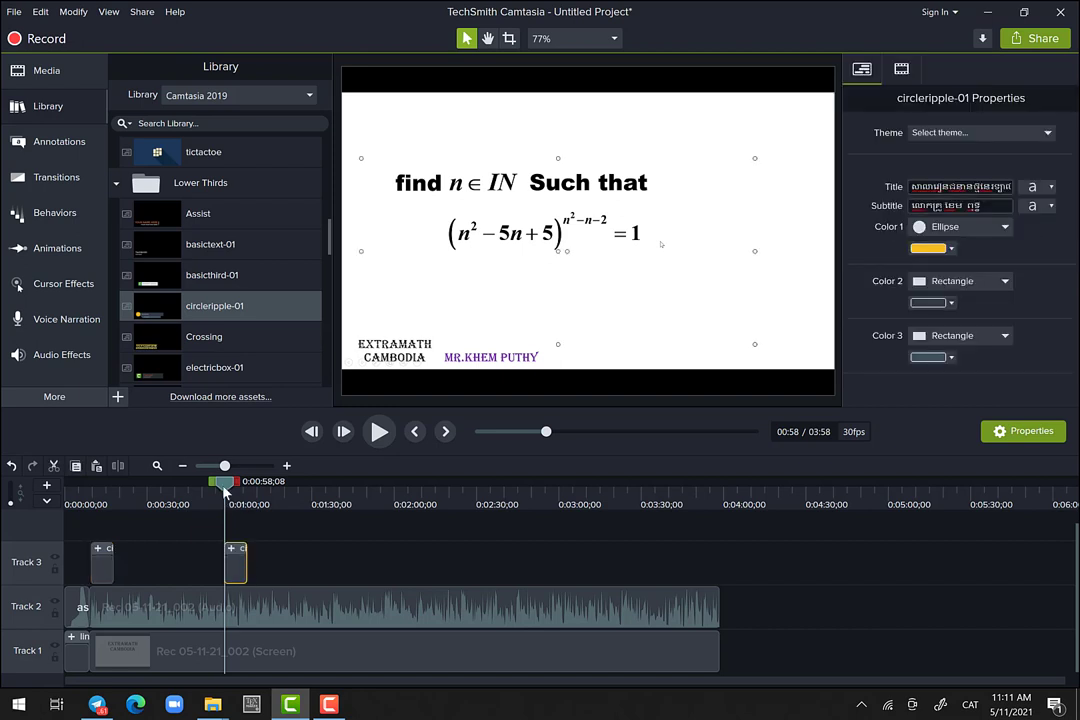
click(406, 522)
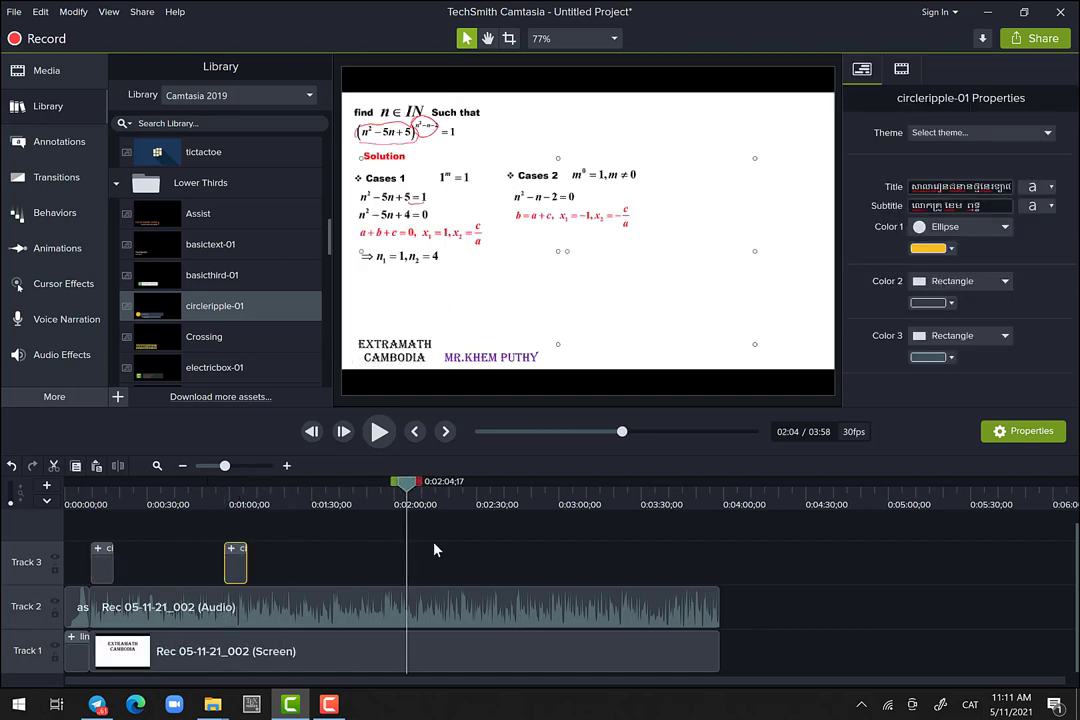
key(ctrl+v)
click(538, 512)
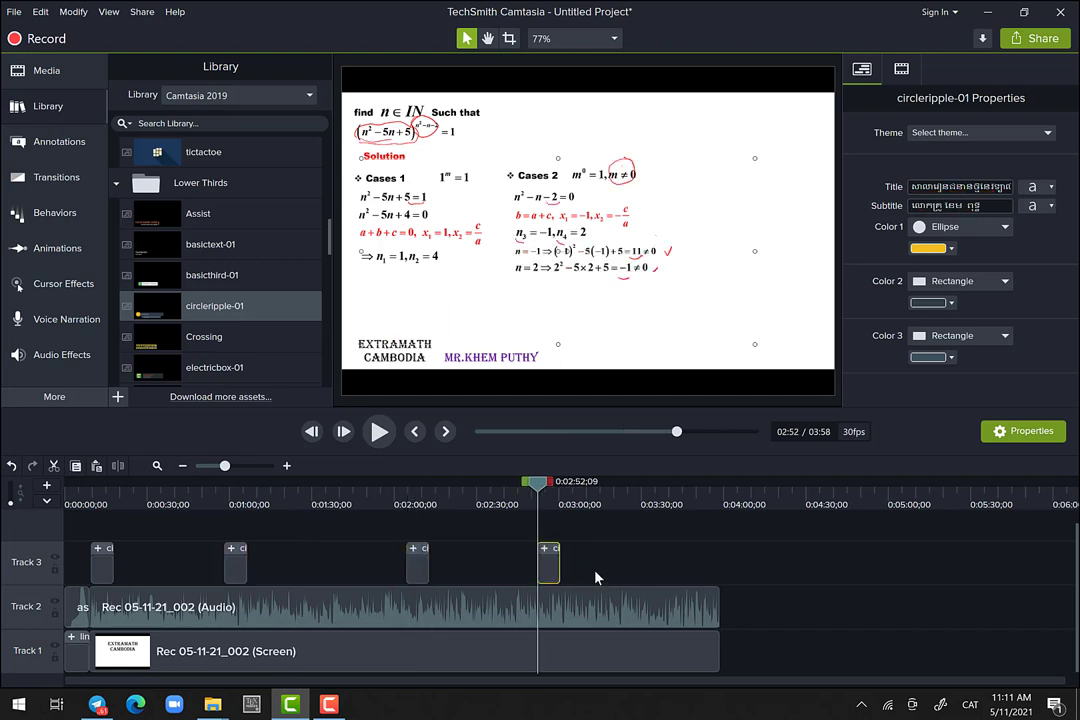
key(ctrl+v)
click(649, 520)
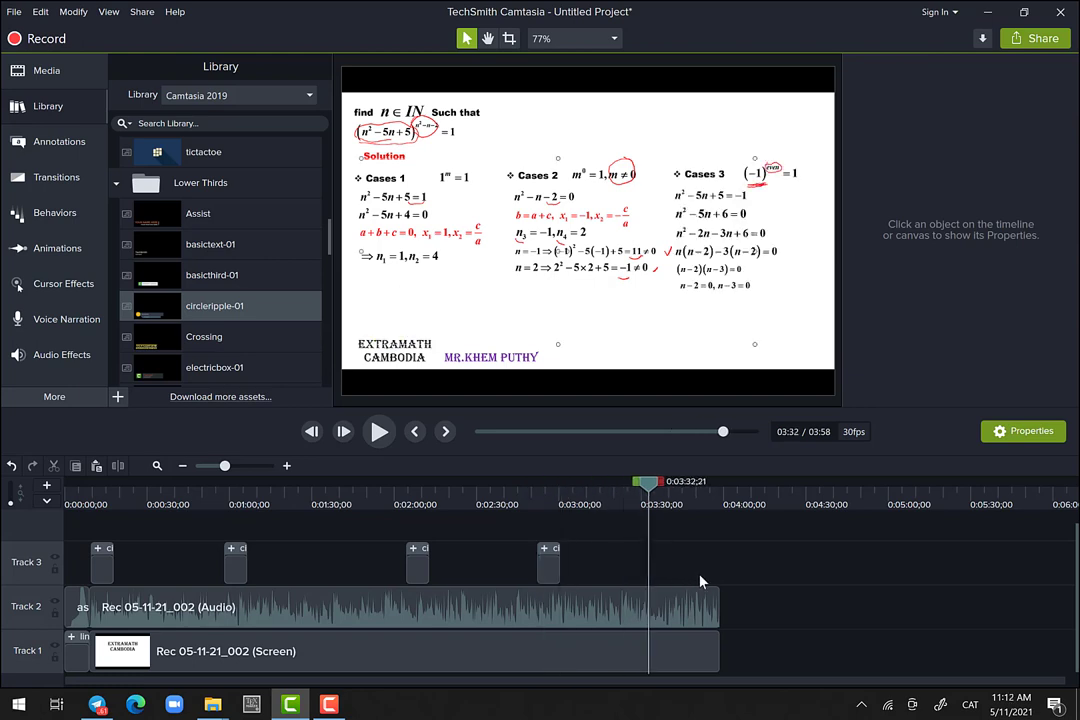
key(ctrl+v)
click(757, 603)
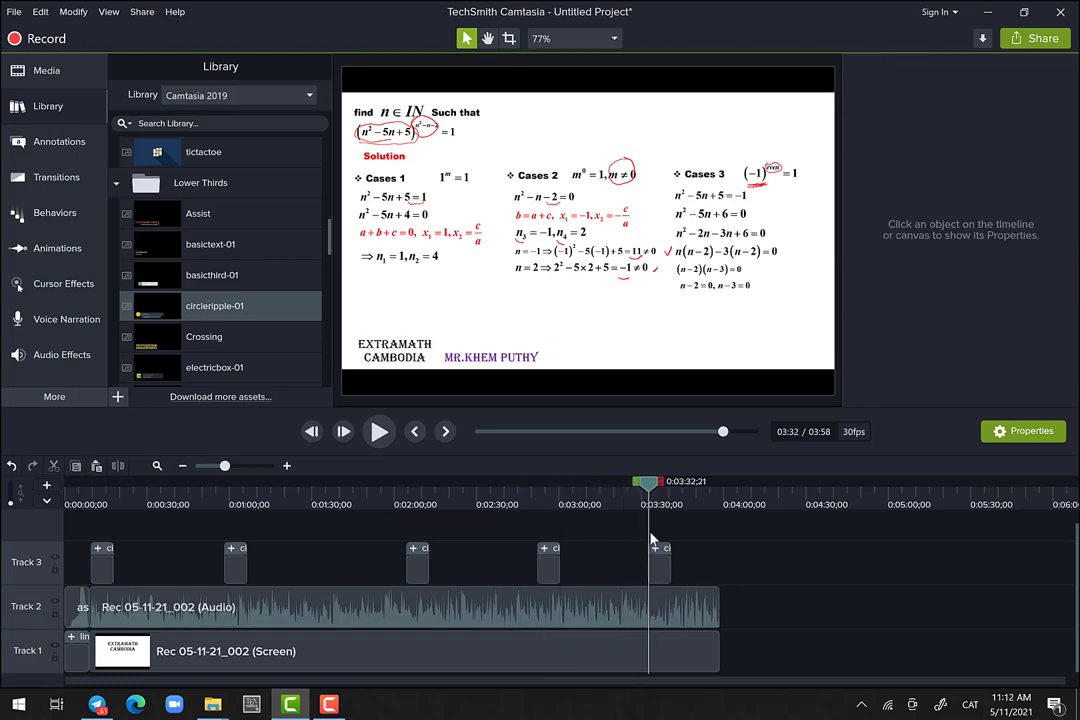
Step: Preview the opening and the lower third near 1:02, then minimize Camtasia
drag(648, 488, 95, 549)
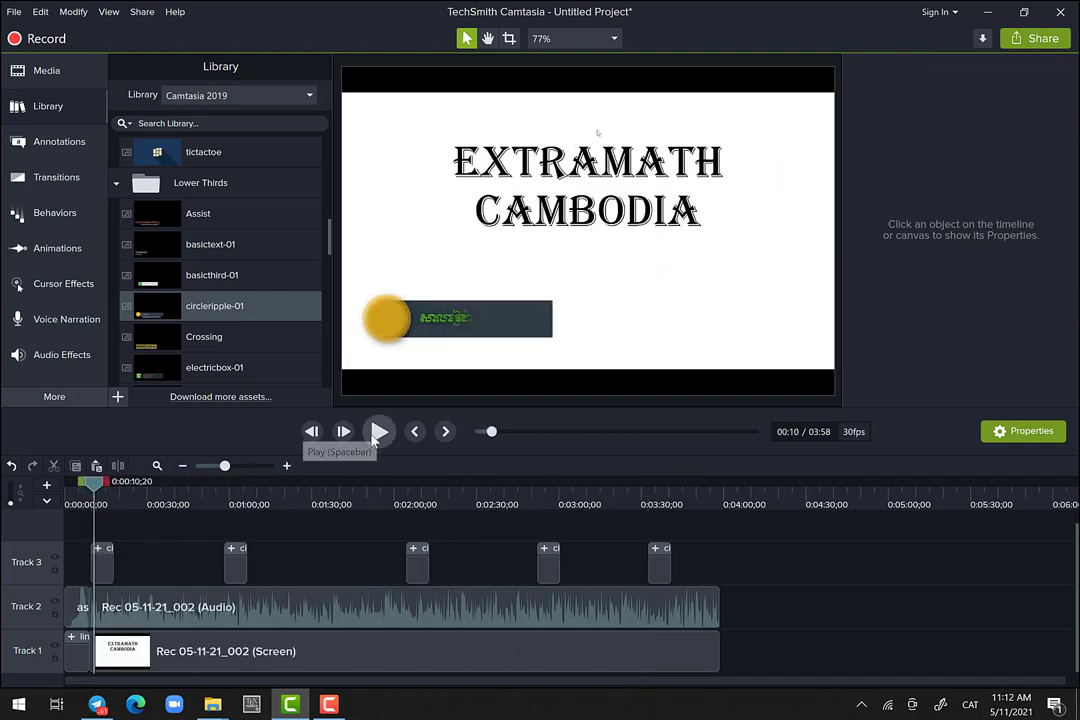
click(375, 434)
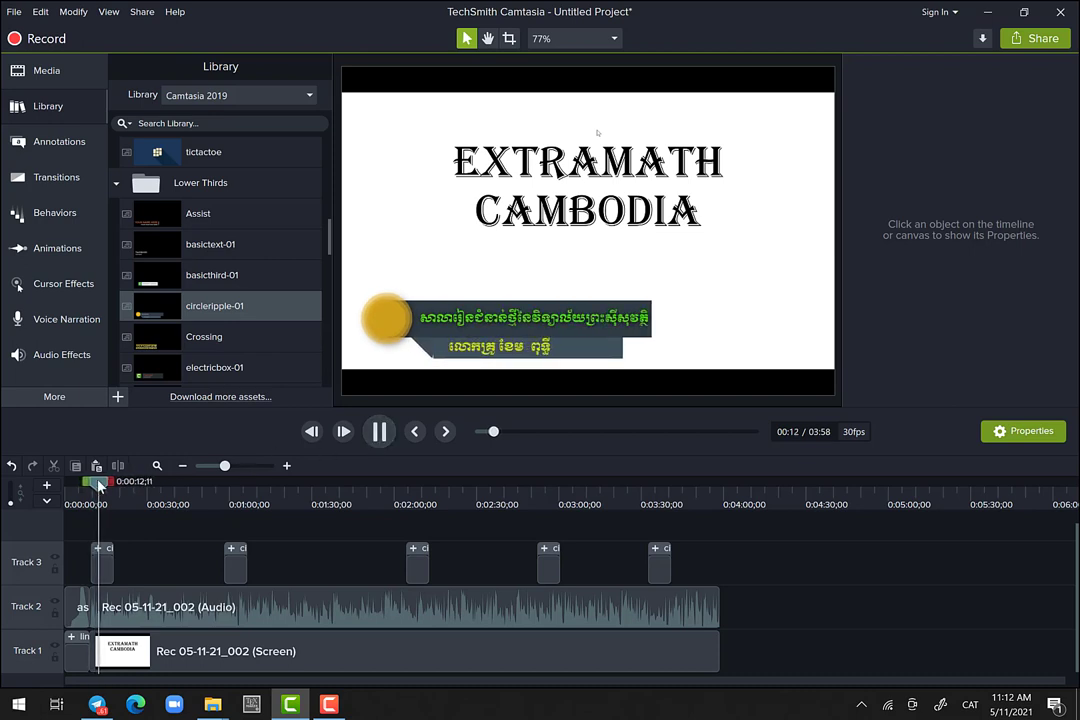
click(203, 492)
drag(203, 497, 655, 598)
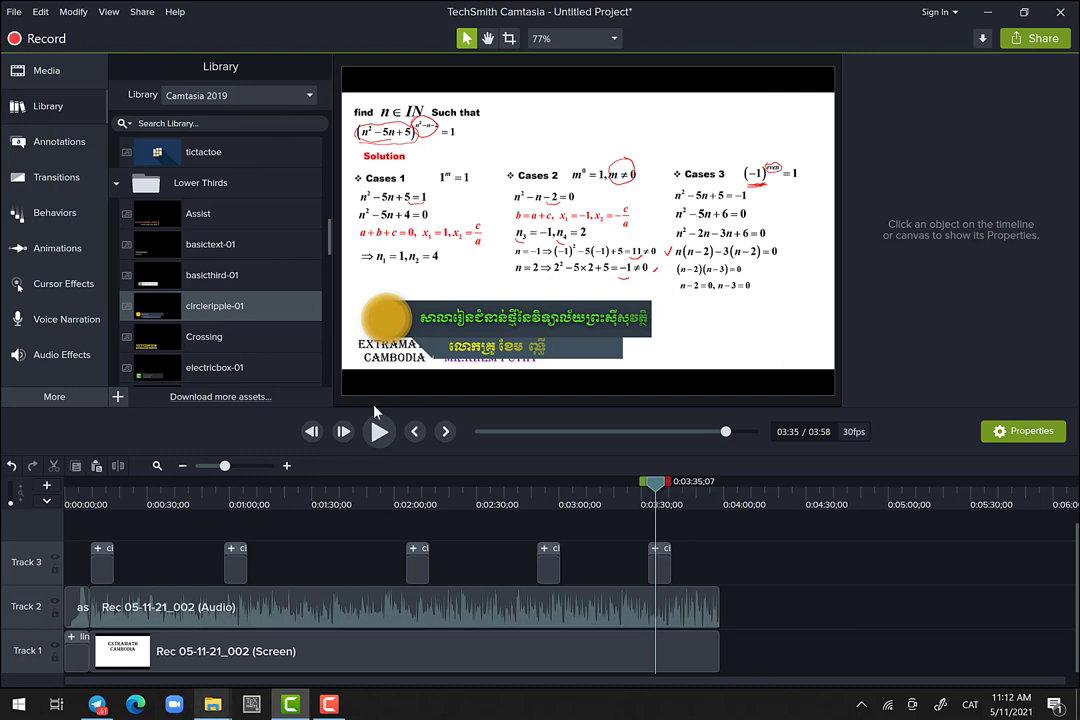
click(987, 14)
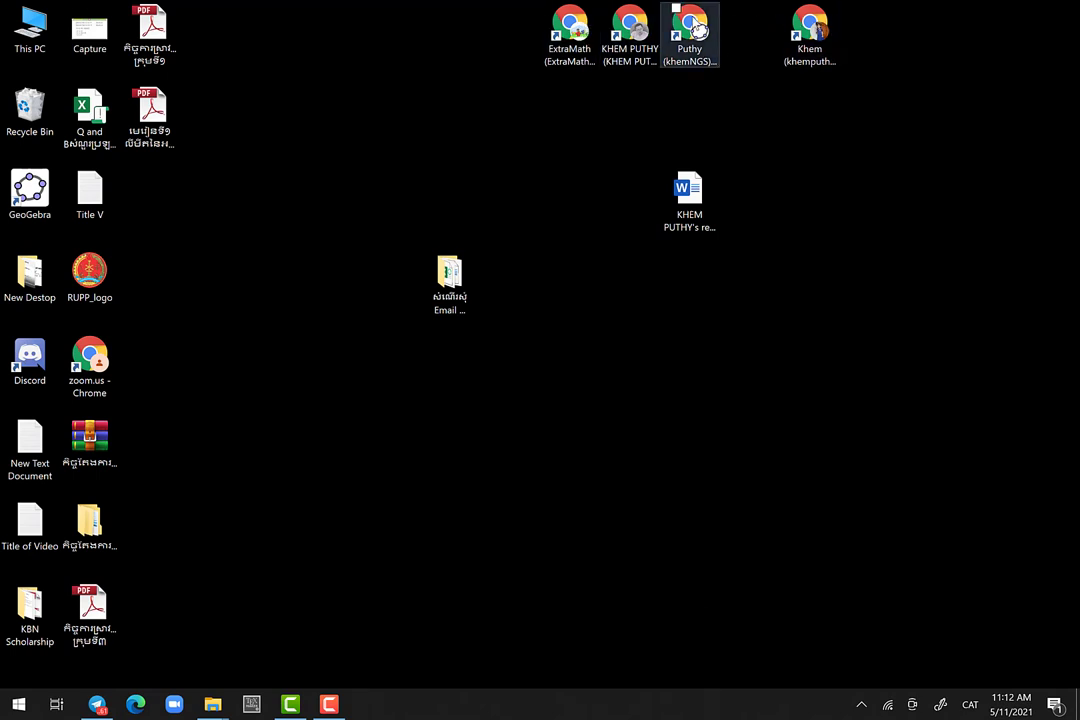
Step: Open Chrome and run a Google image search for 'ngs logo'
double_click(630, 28)
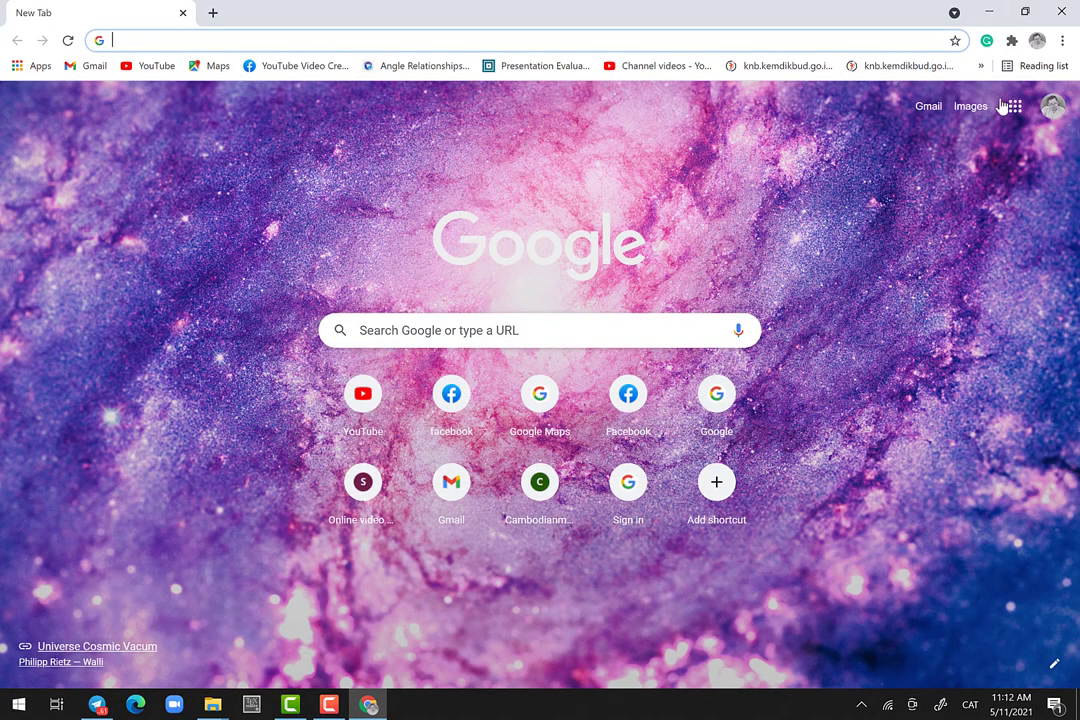
click(501, 35)
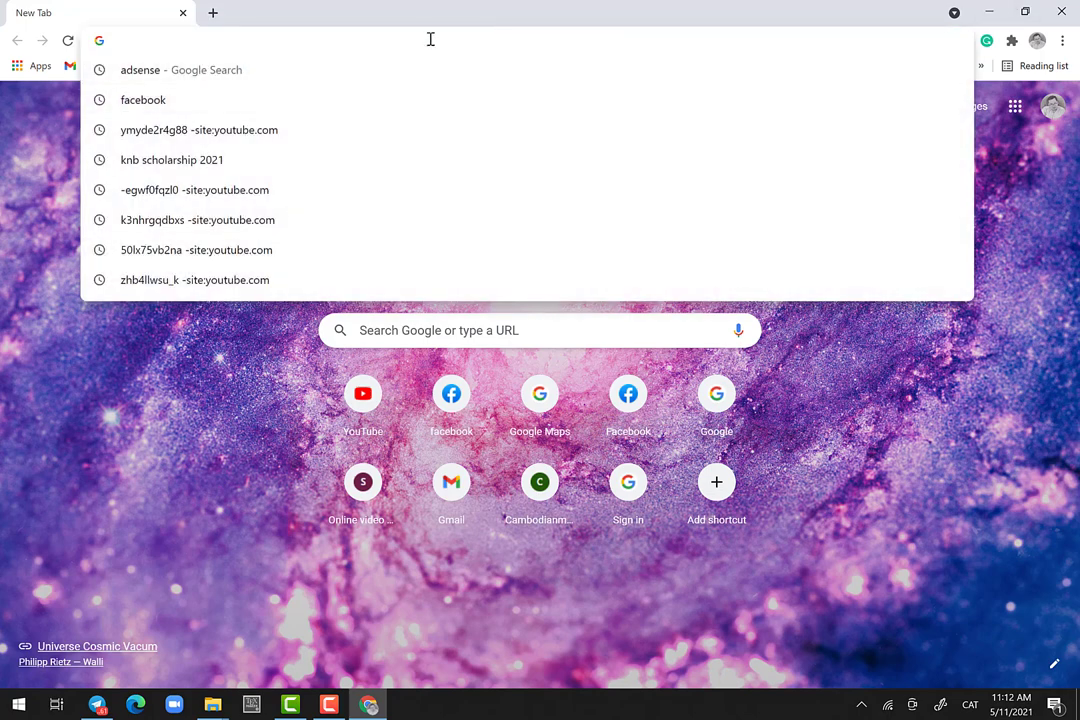
text(លោក)
key(BackSpace)
key(BackSpace)
key(BackSpace)
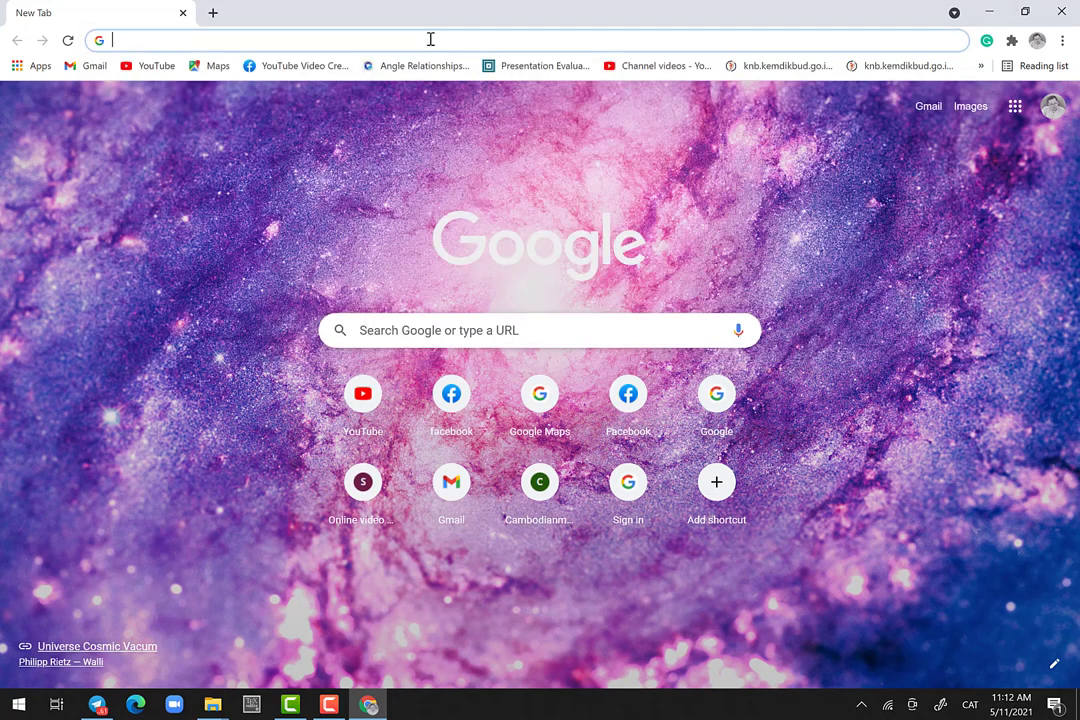
key(alt+shift)
text(NGS )
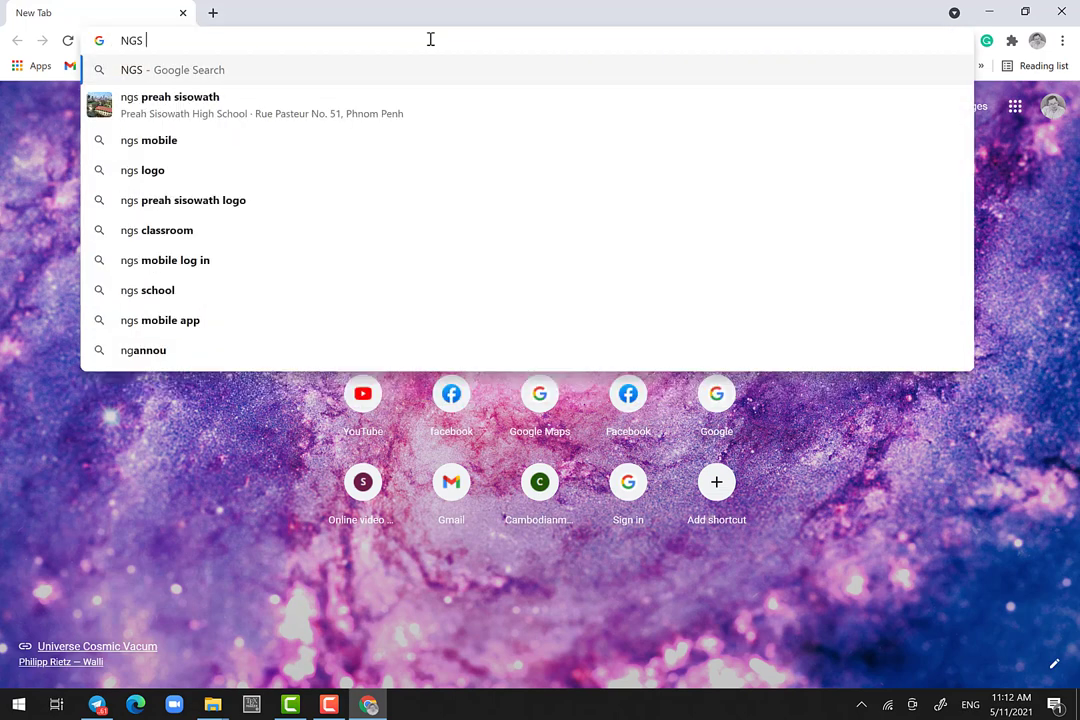
text(log)
key(Return)
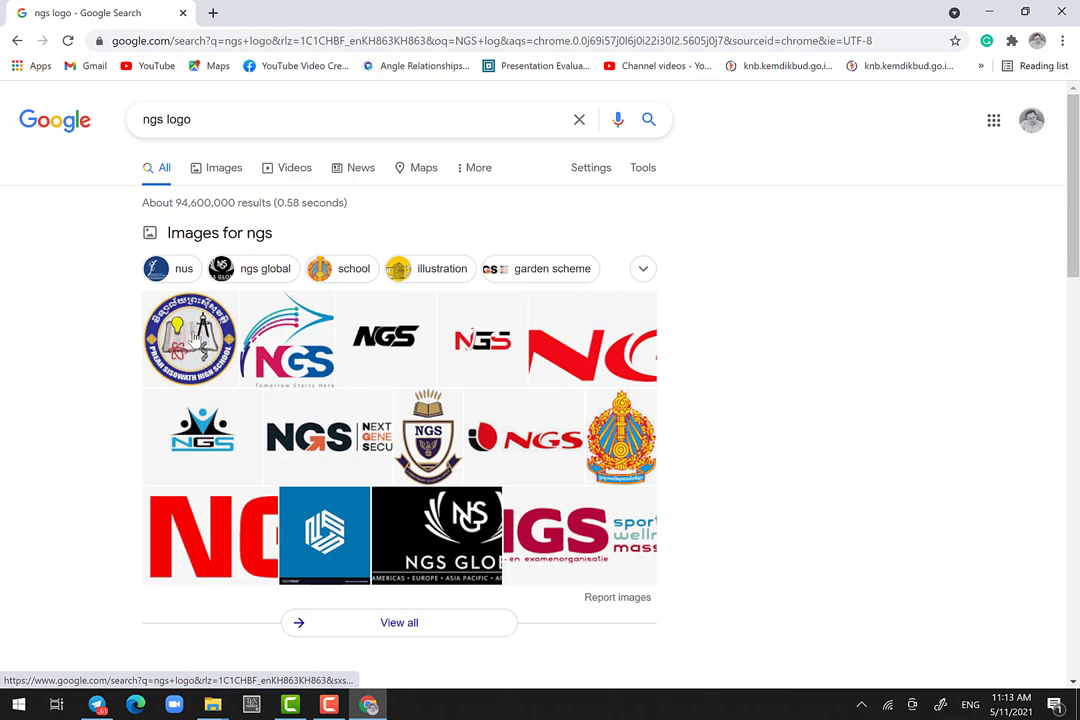
click(196, 345)
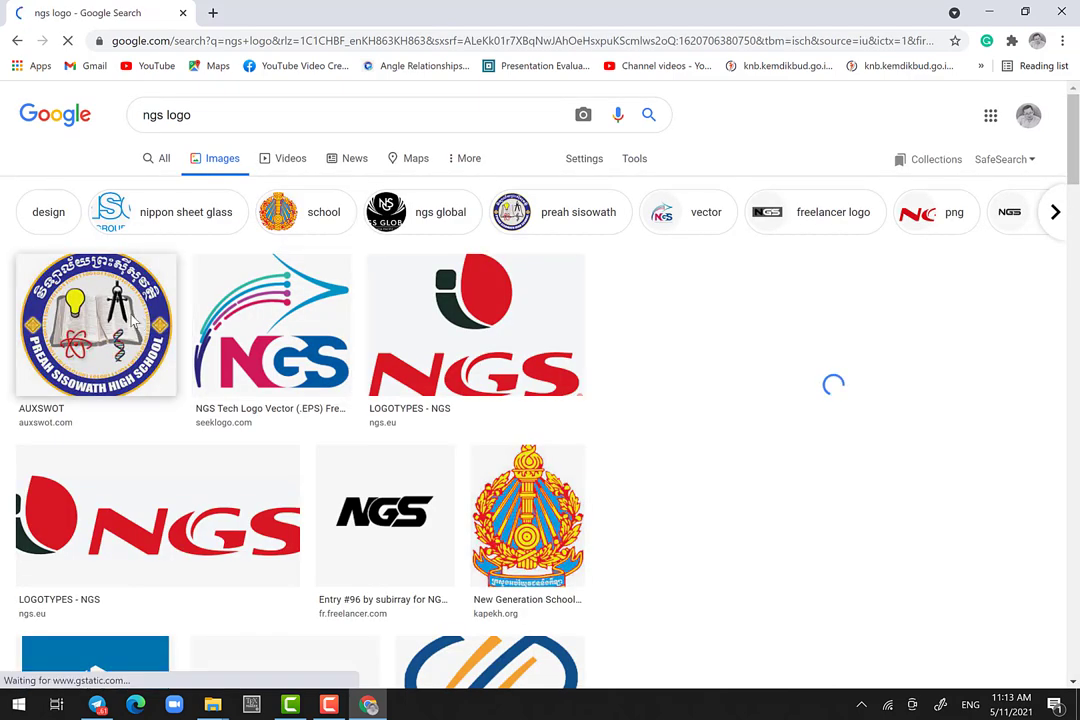
Step: Save the Preah Sisowath High School logo to the desktop as ngs-logo
click(110, 330)
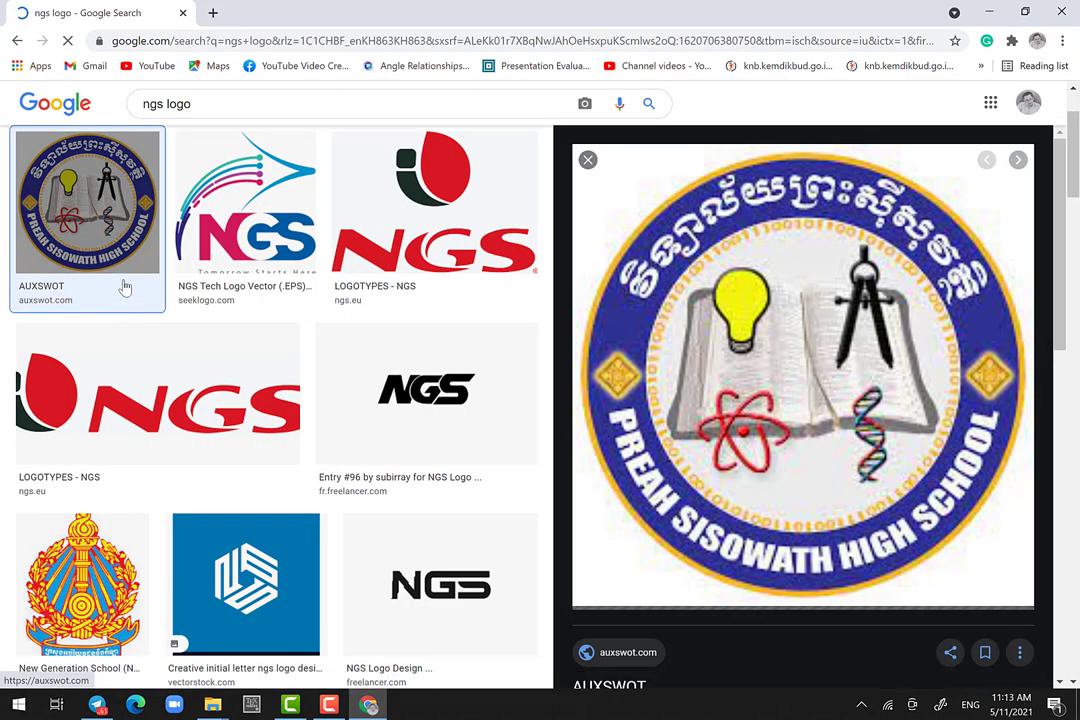
right_click(781, 316)
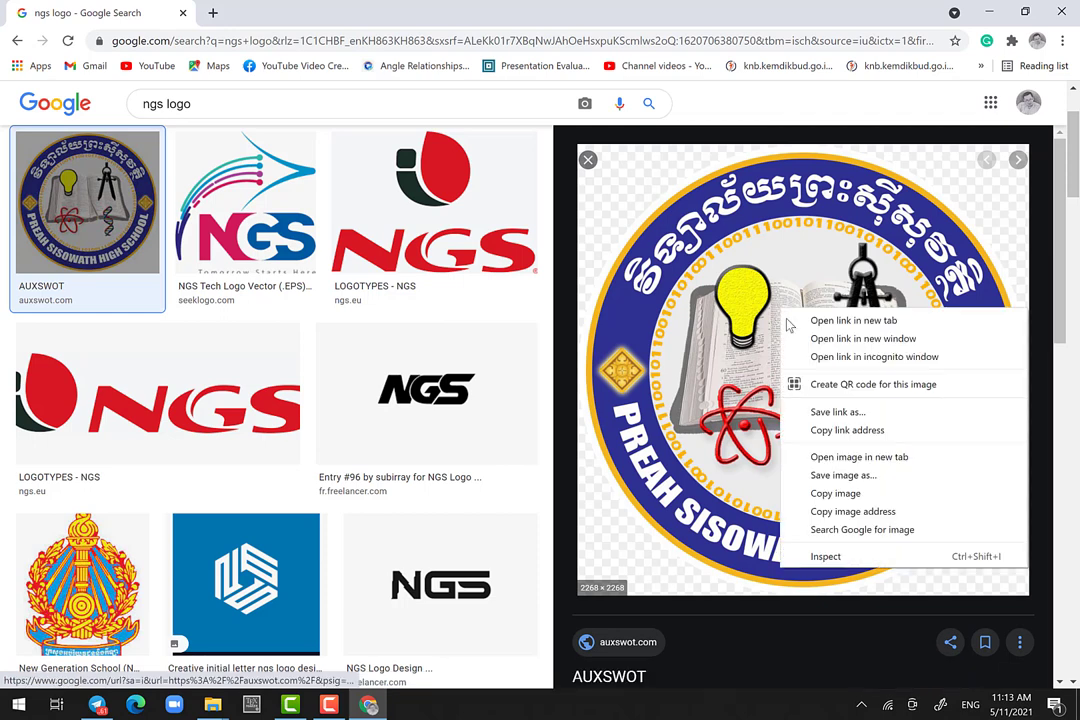
click(842, 475)
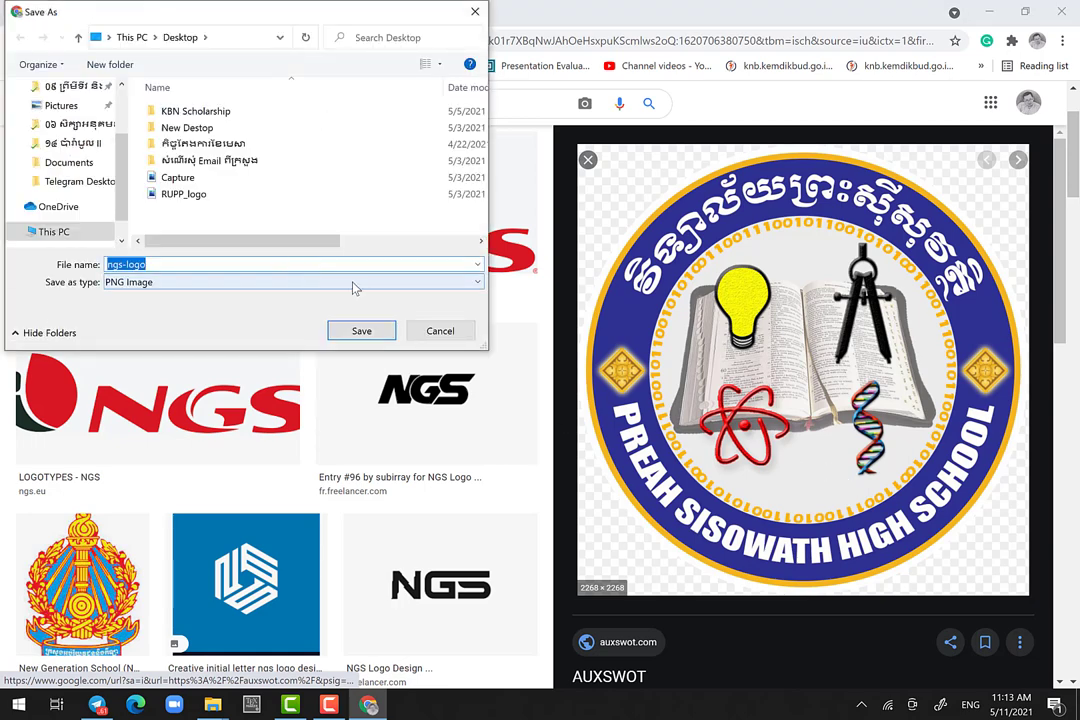
click(362, 333)
click(1064, 12)
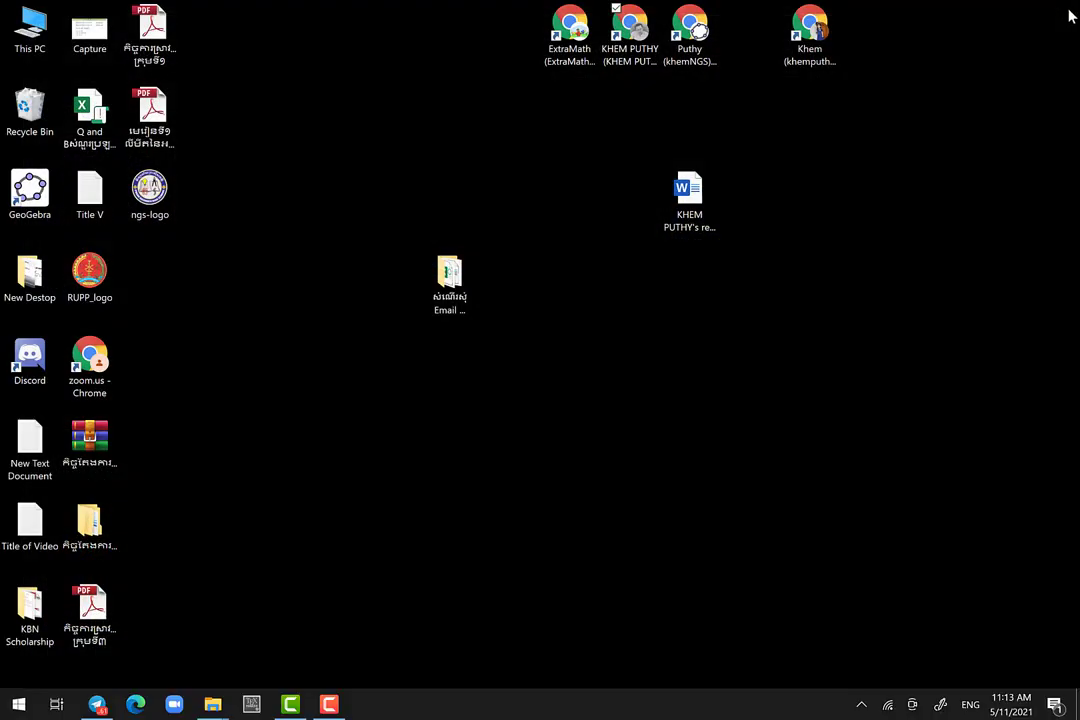
Step: Import the ngs-logo.png image from the Desktop into the Camtasia Media Bin
mouse_move(330, 709)
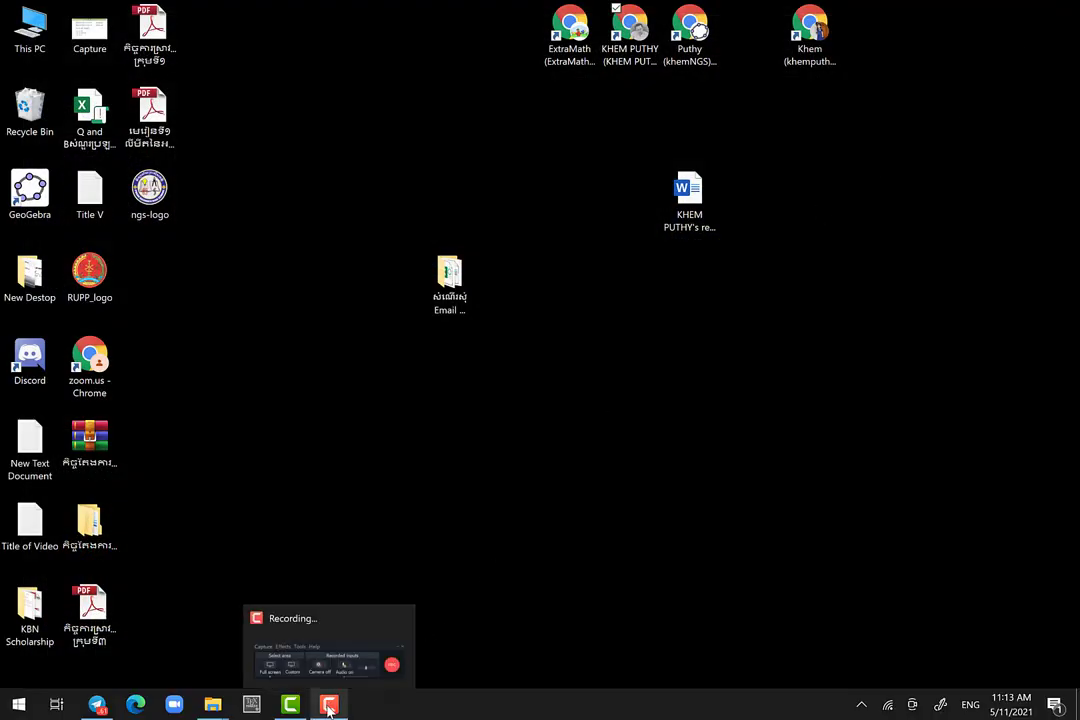
click(290, 705)
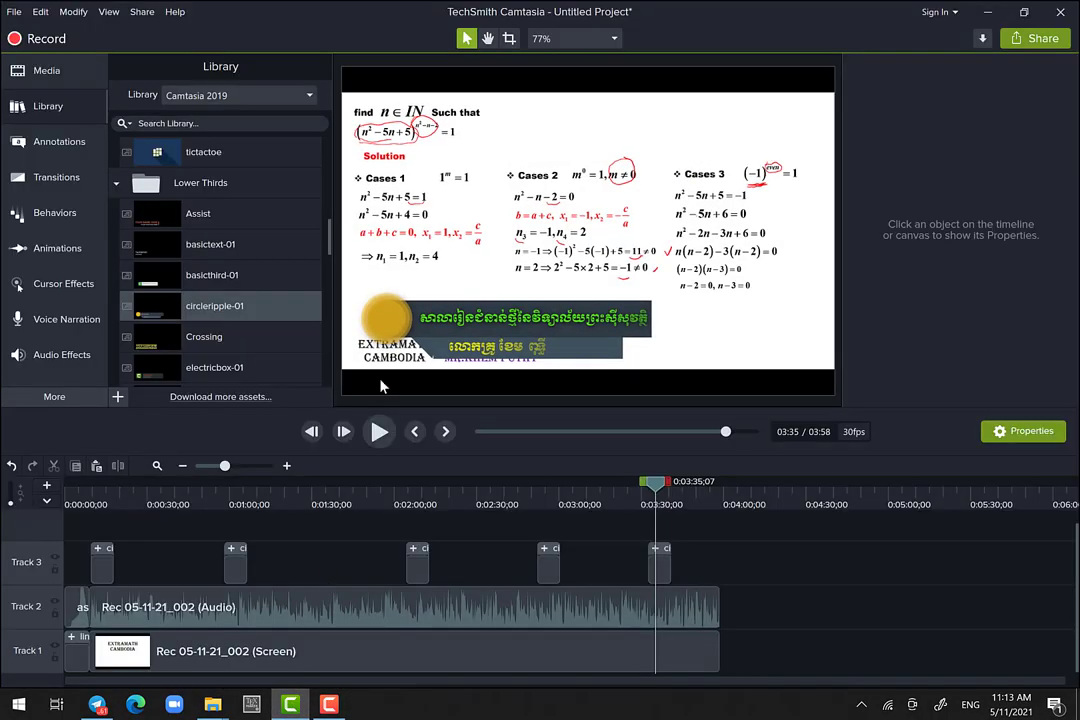
click(12, 12)
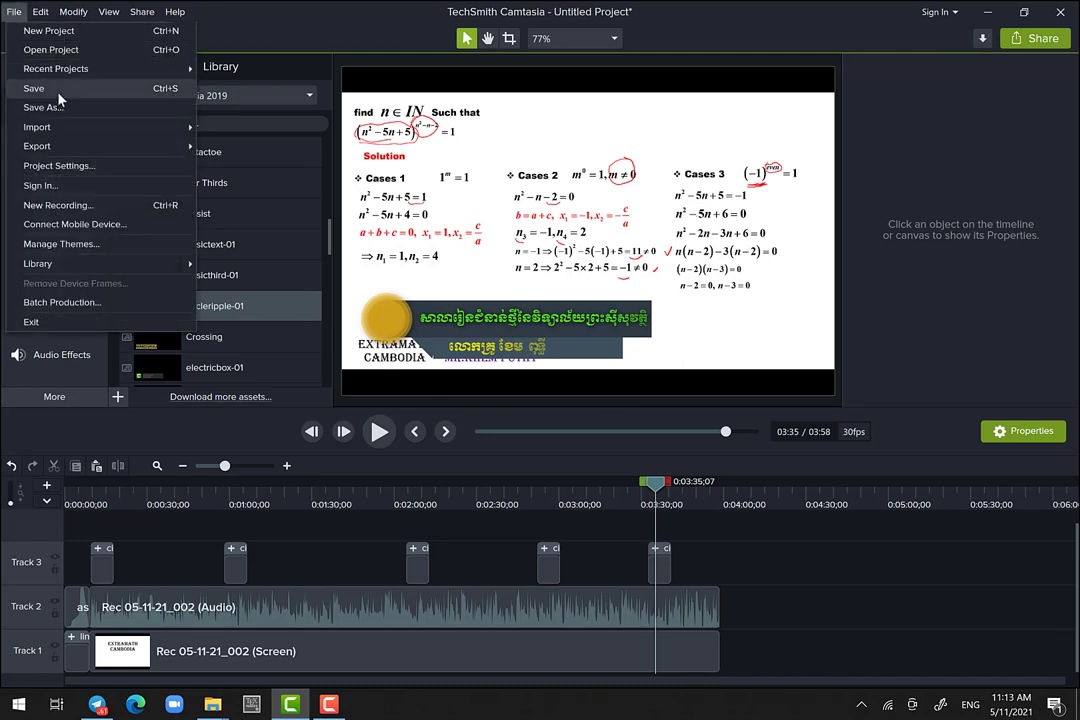
mouse_move(170, 132)
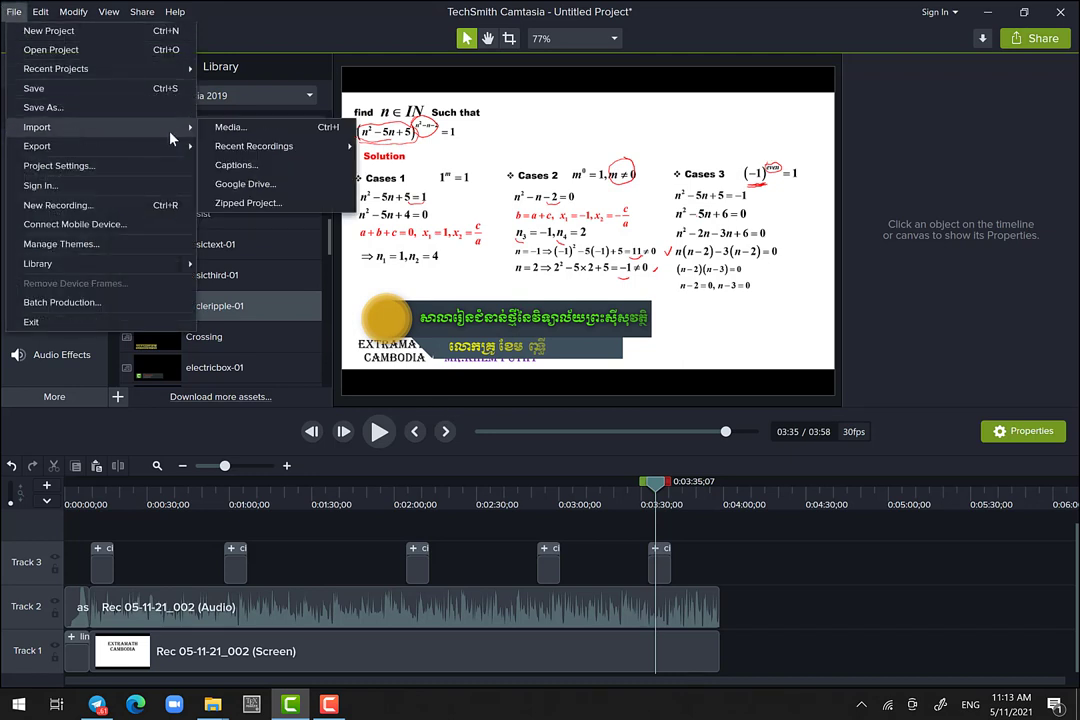
click(244, 132)
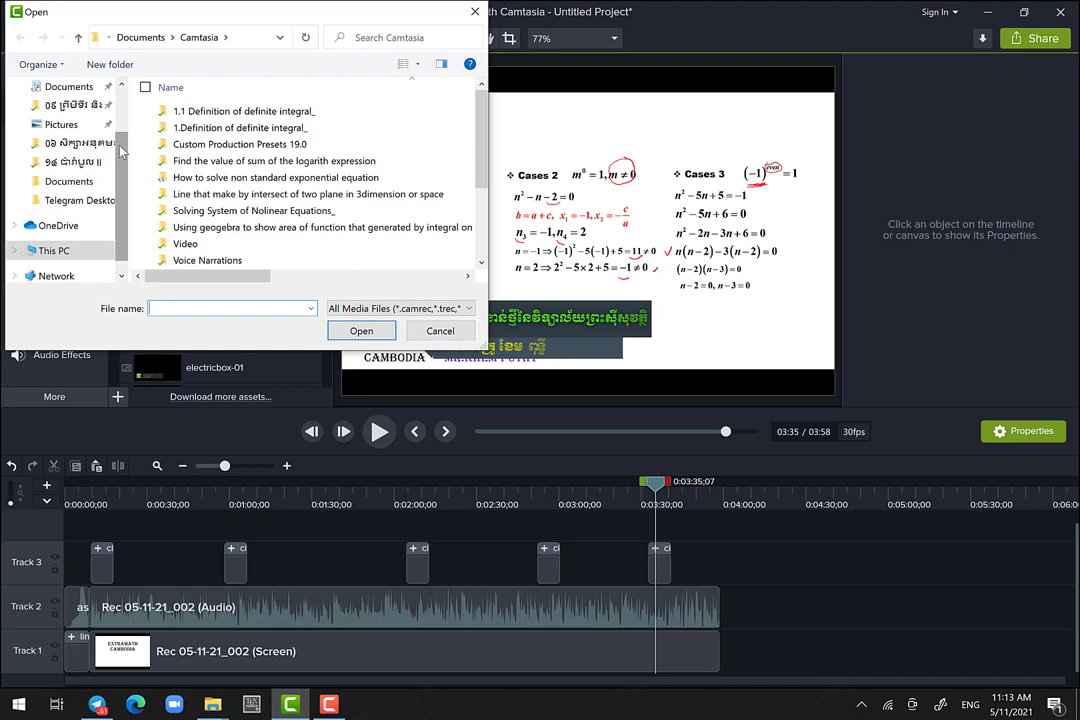
scroll(119, 189, down, 1)
scroll(100, 156, up, 1)
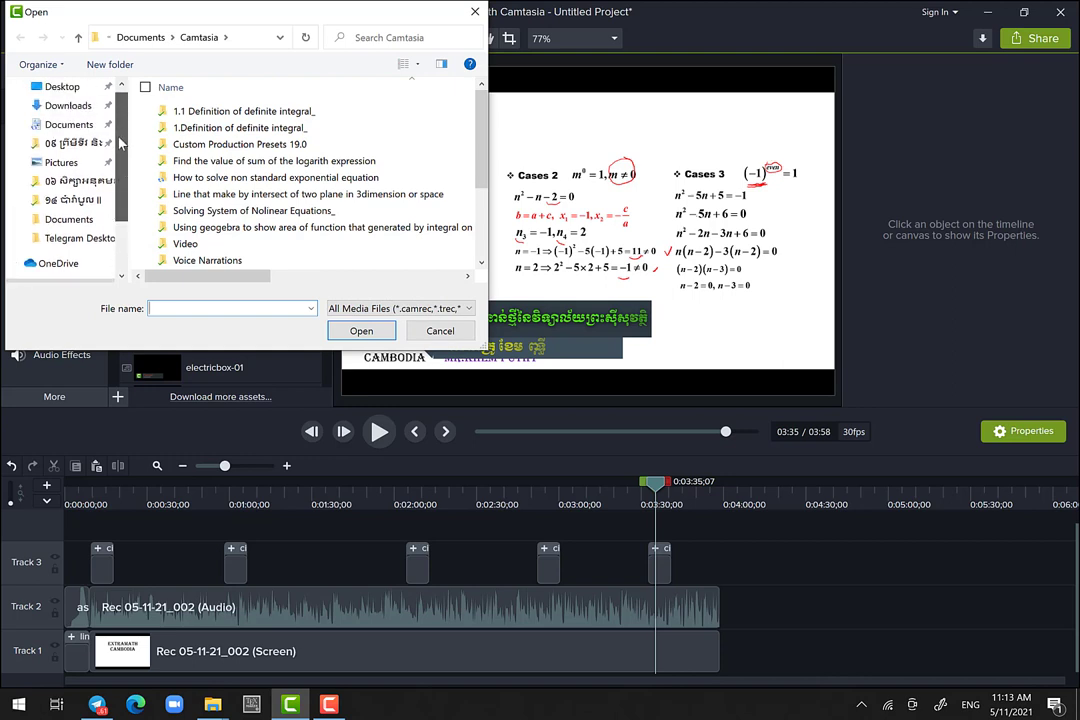
click(66, 86)
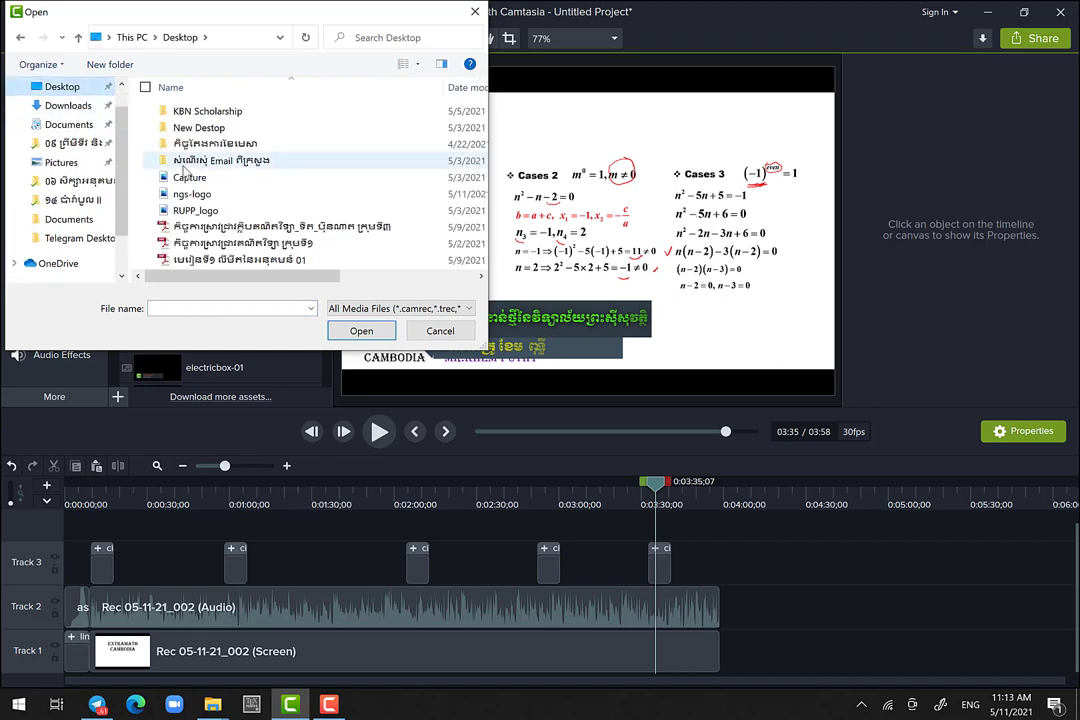
click(193, 195)
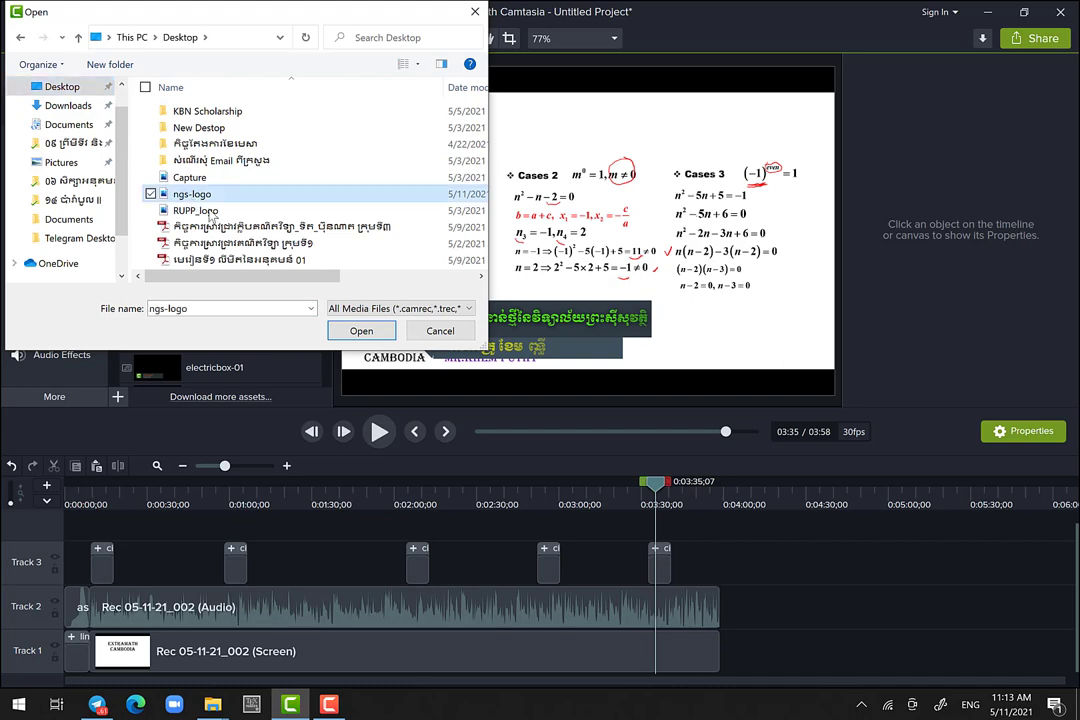
click(352, 331)
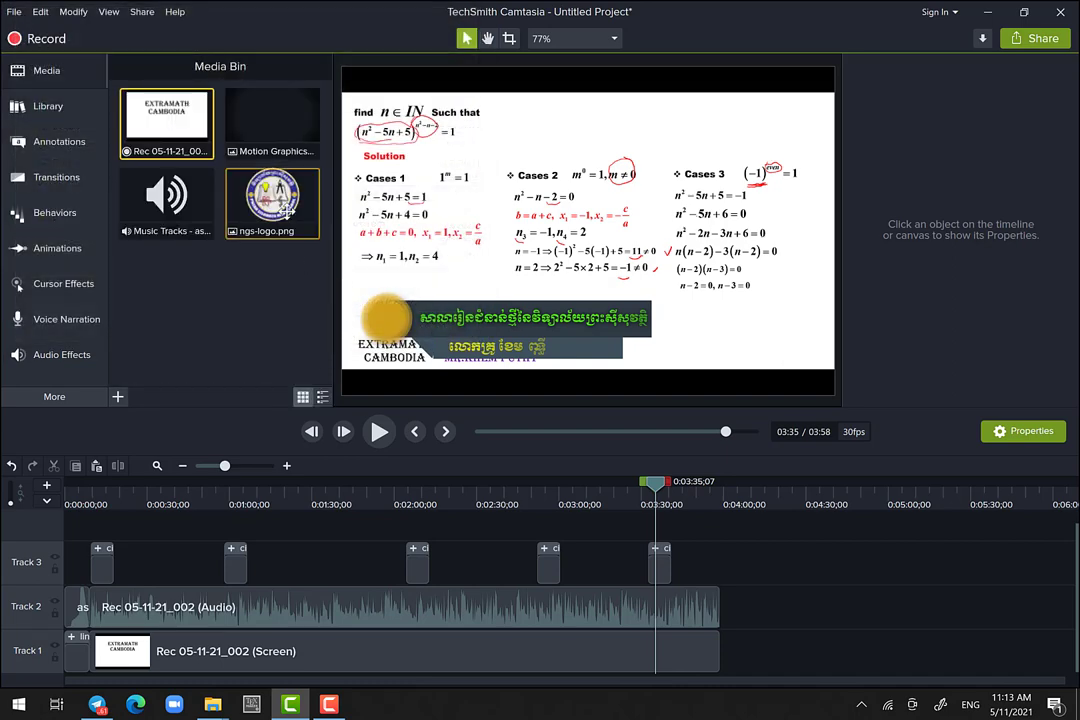
Step: Put ngs-logo on a new Track 4 and shrink it to 7.8% in the canvas's top-right corner
drag(285, 210, 101, 535)
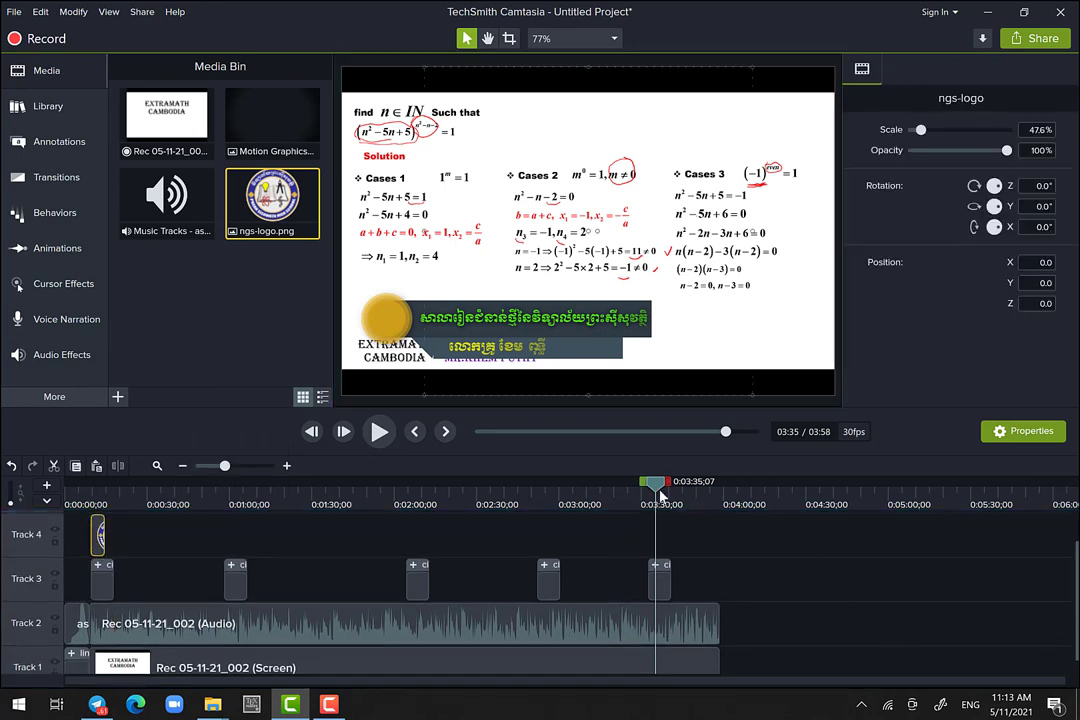
drag(650, 492, 94, 522)
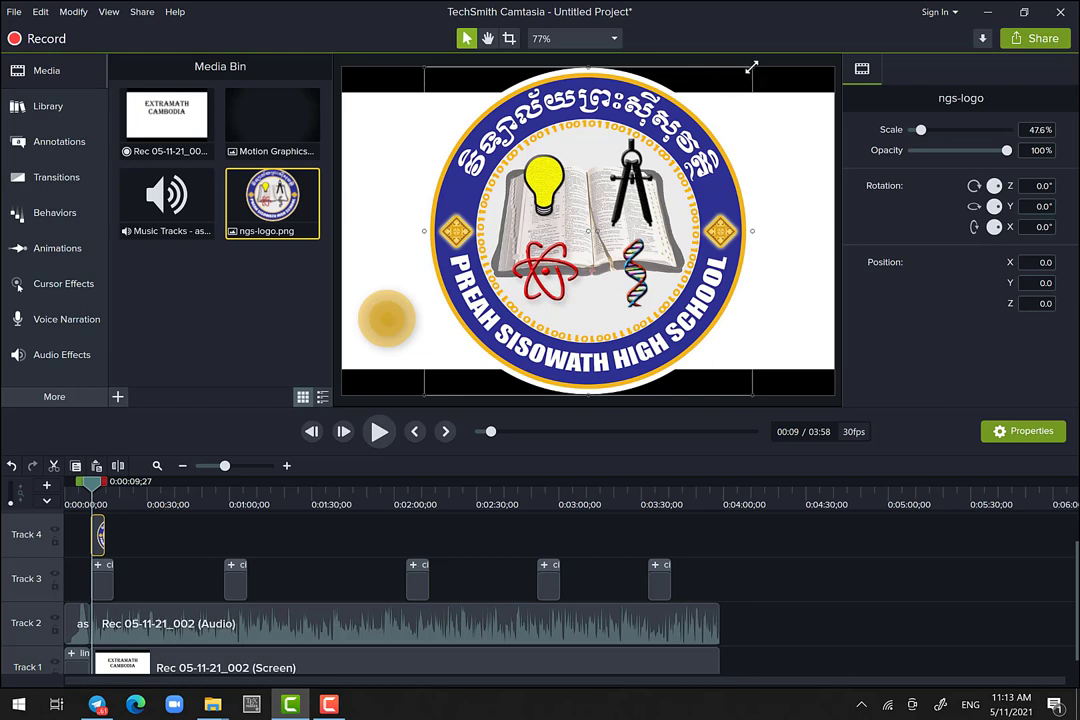
drag(728, 80, 814, 97)
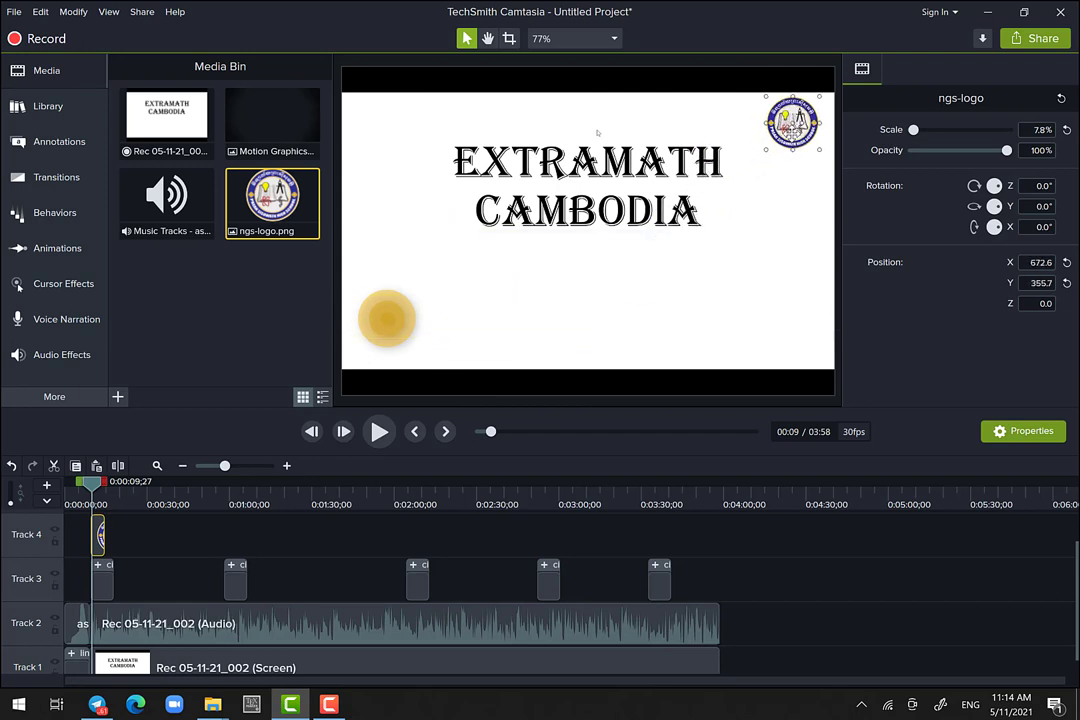
click(774, 202)
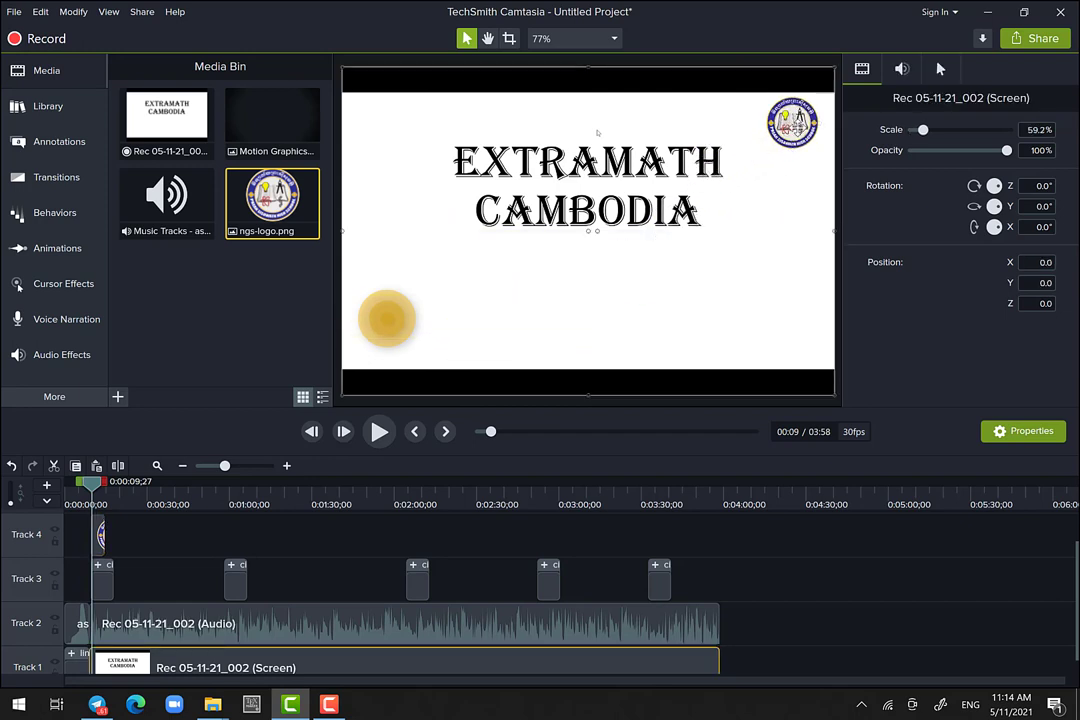
Step: Preview the logo, then stretch the ngs-logo clip further along Track 4
click(379, 432)
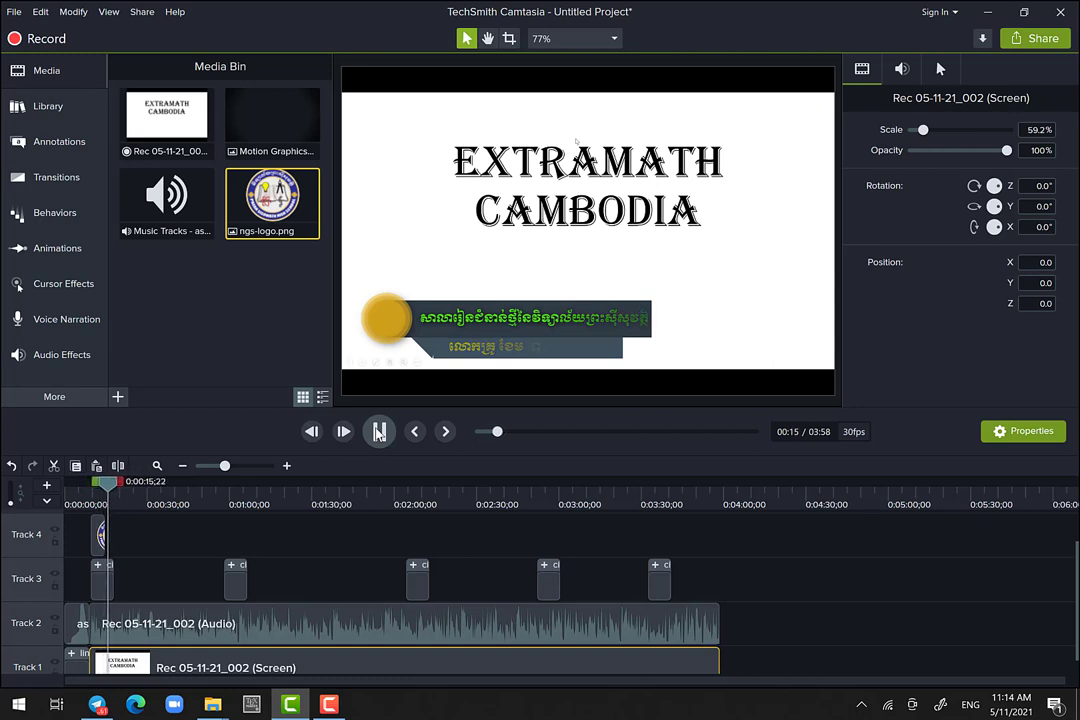
click(379, 432)
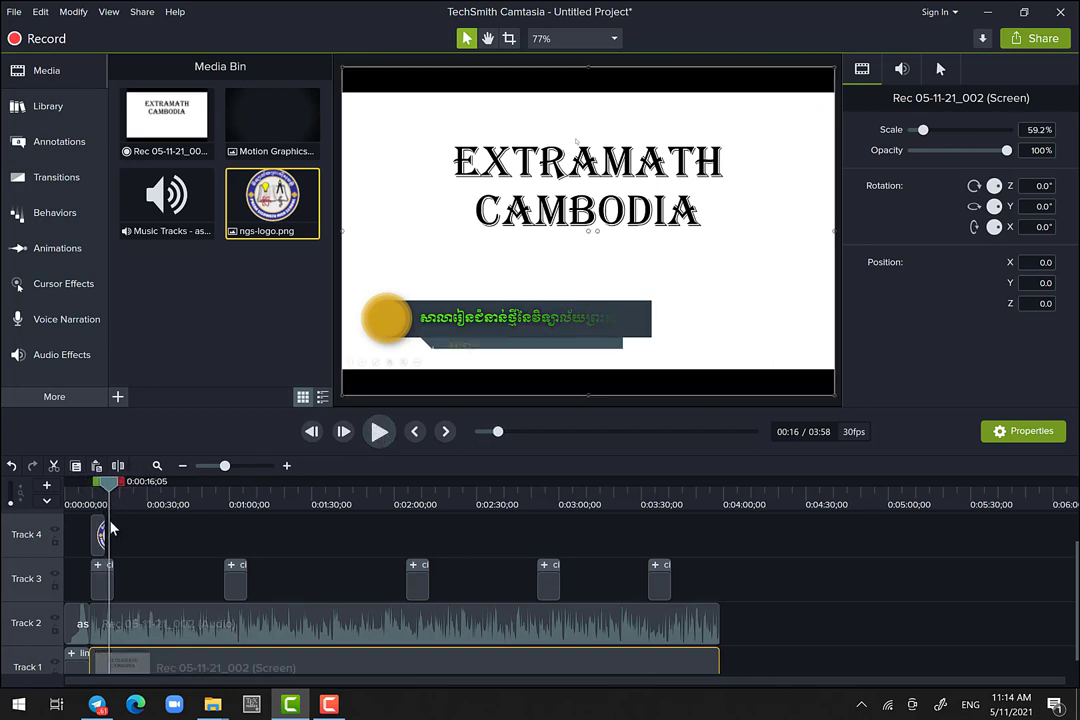
click(99, 535)
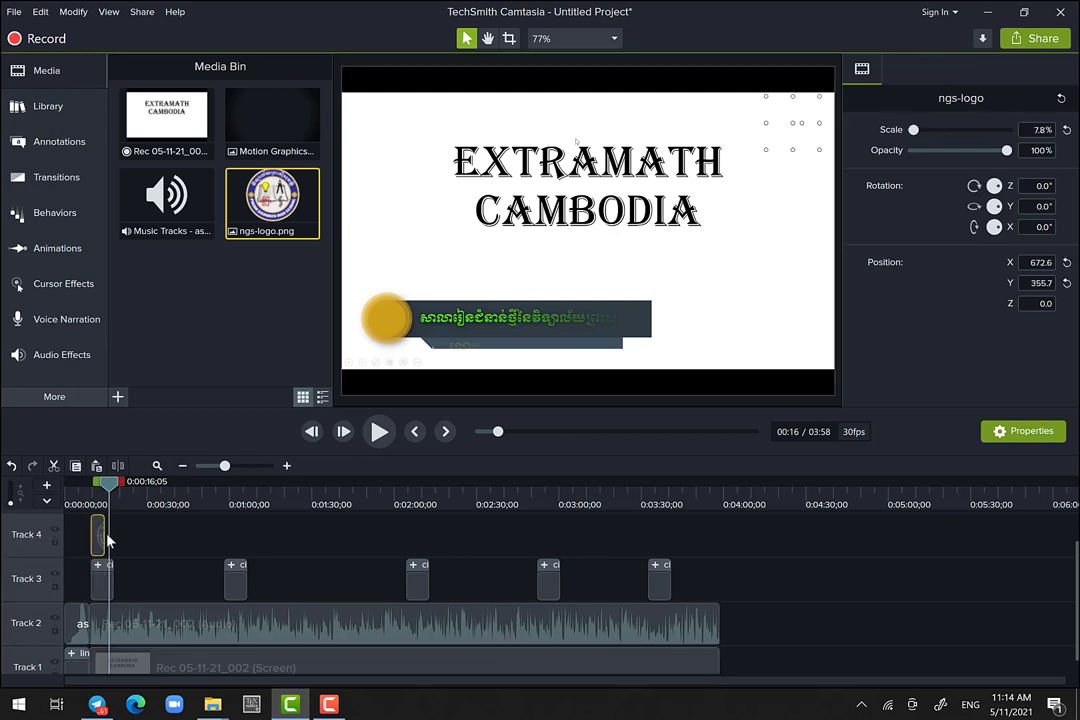
drag(103, 536, 505, 556)
drag(645, 580, 720, 582)
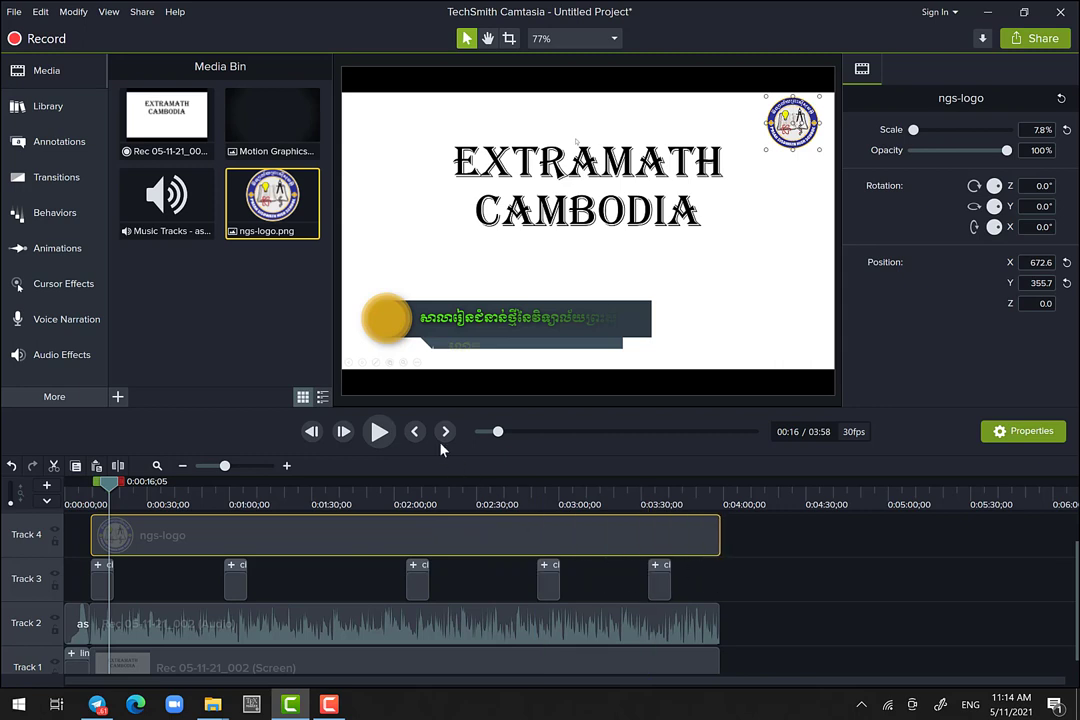
Step: Preview again and trim the ngs-logo clip's end back to about 02:21
click(383, 436)
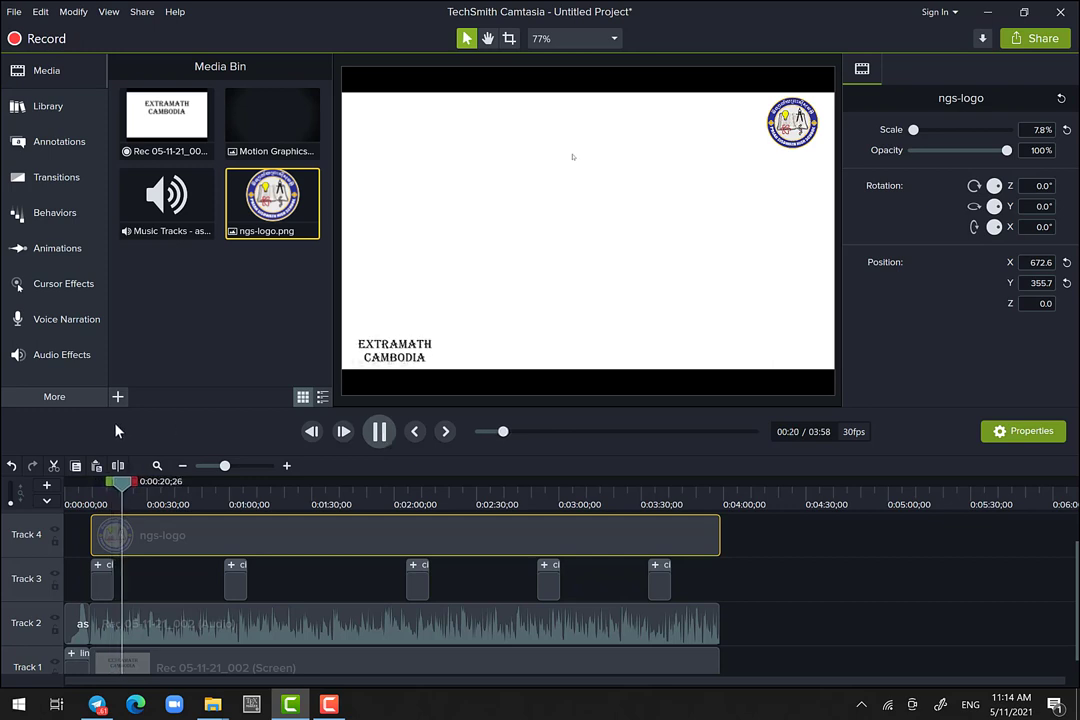
drag(128, 490, 465, 576)
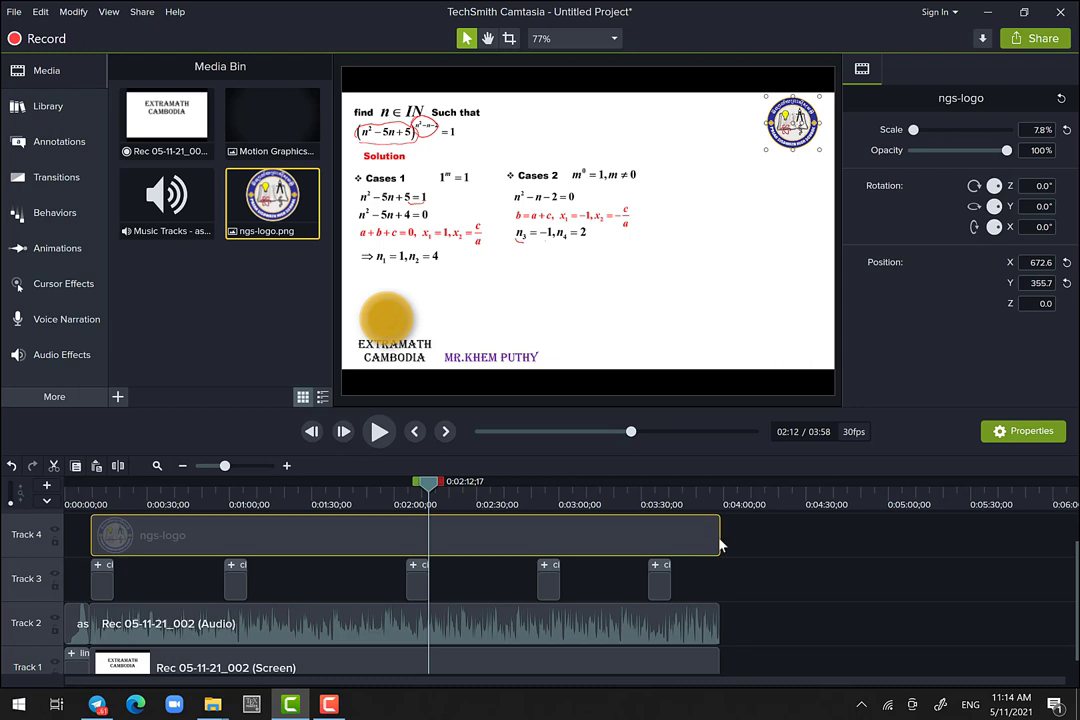
drag(720, 545, 472, 541)
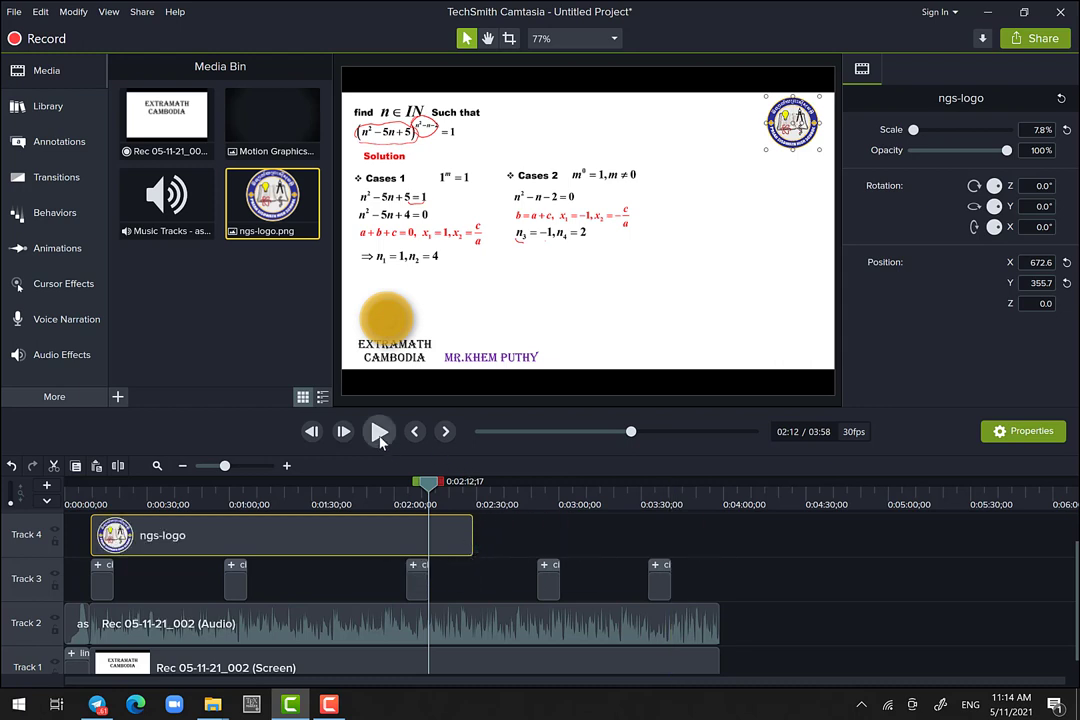
Step: Extend the ngs-logo clip on Track 4 to the recording's end near 04:00
click(380, 432)
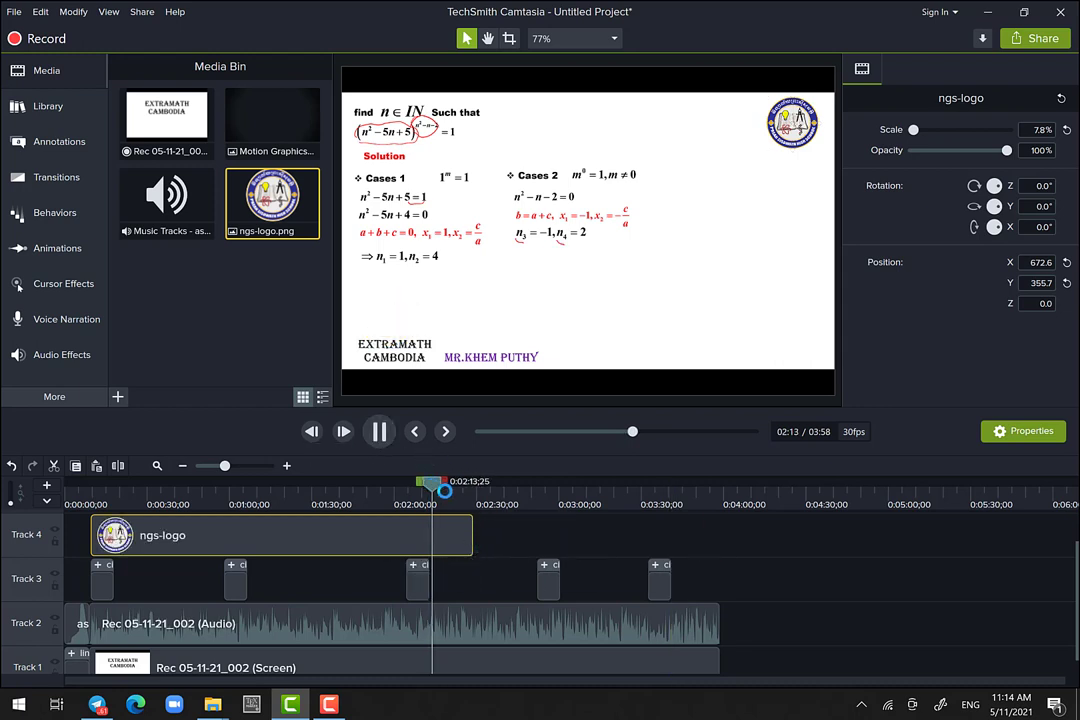
mouse_move(443, 490)
mouse_down()
mouse_move(494, 505)
mouse_move(440, 498)
mouse_up()
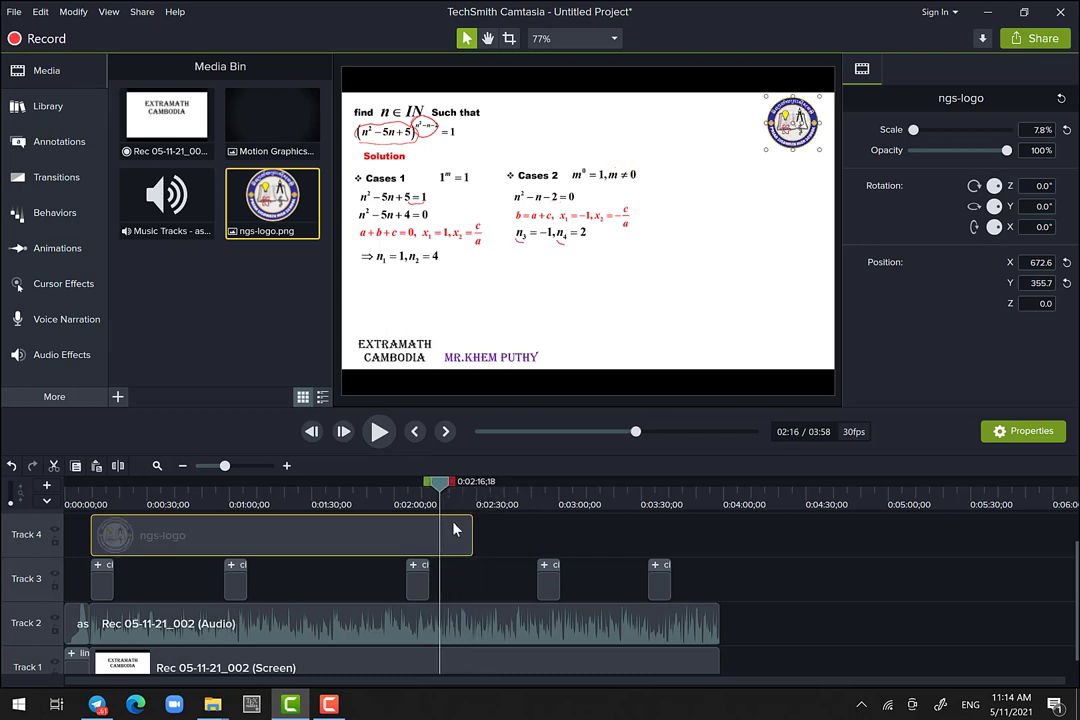
drag(472, 540, 720, 562)
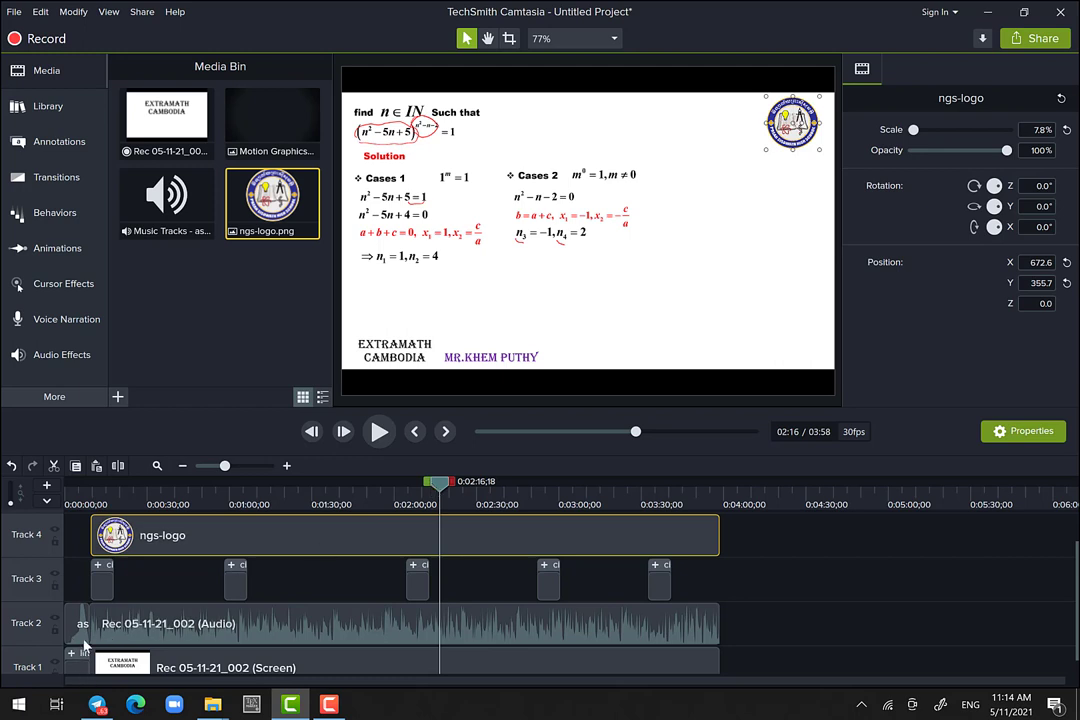
Step: Check the lower third at 02:09 and nudge the logo slightly up and right into the corner
click(104, 584)
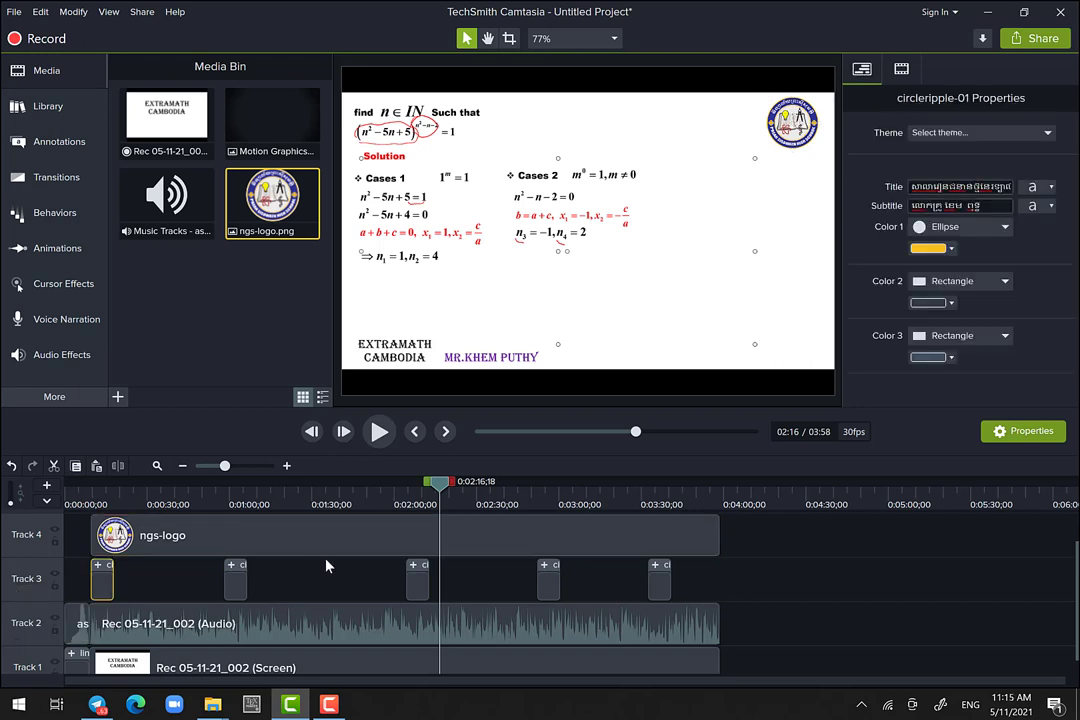
drag(436, 486, 419, 493)
click(477, 547)
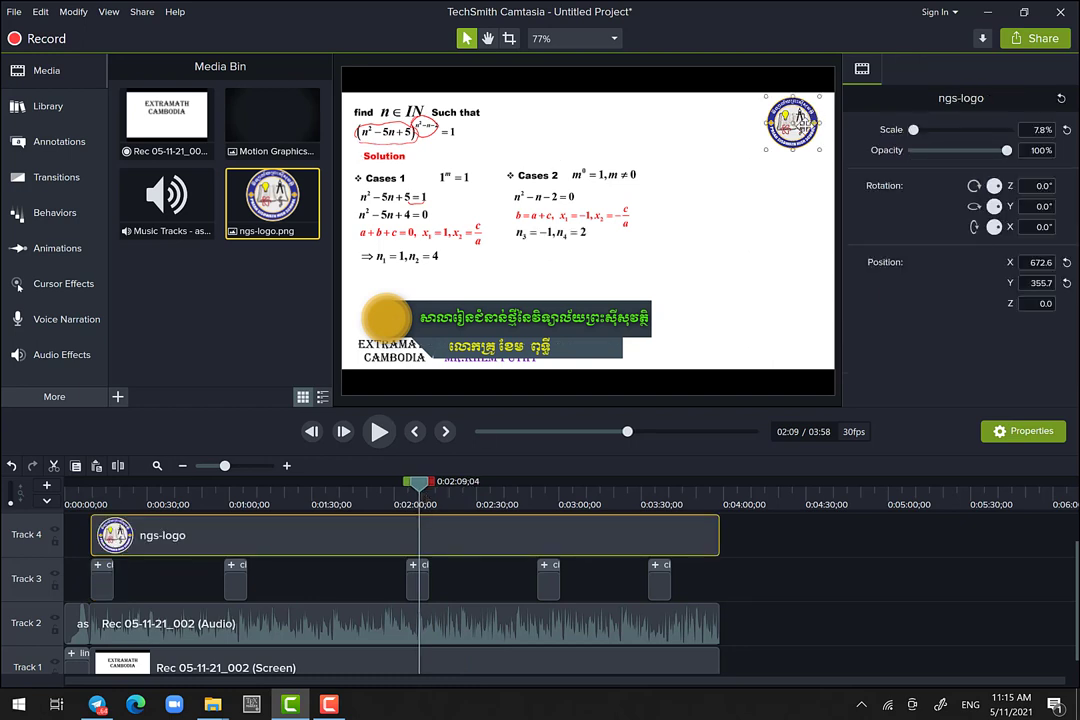
mouse_move(792, 122)
mouse_down()
mouse_move(767, 229)
mouse_move(750, 253)
mouse_move(797, 128)
mouse_up()
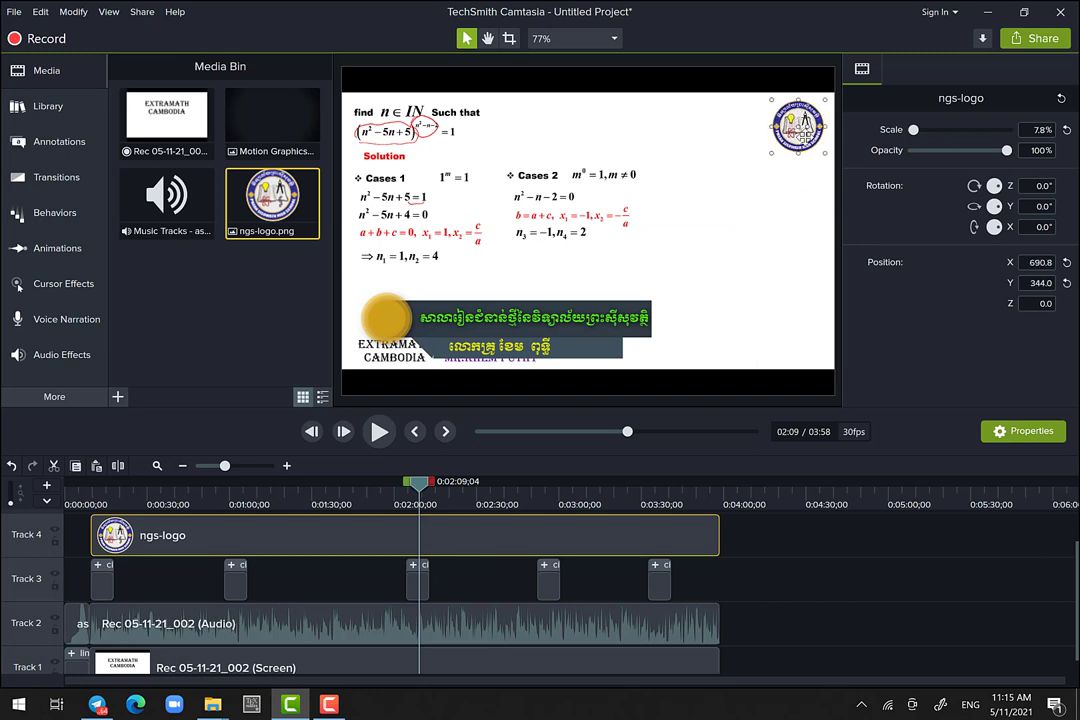